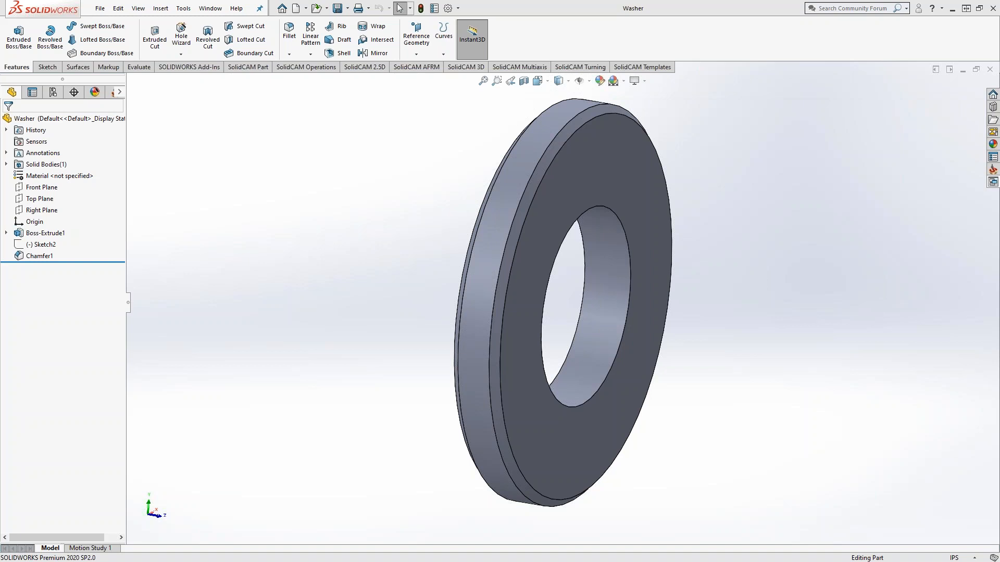
{"action": "mouse_move", "coordinate": [415, 286]}
{"action": "middle_mouse_down"}
{"action": "mouse_move", "coordinate": [469, 286]}
{"action": "mouse_move", "coordinate": [408, 281]}
{"action": "middle_mouse_up"}
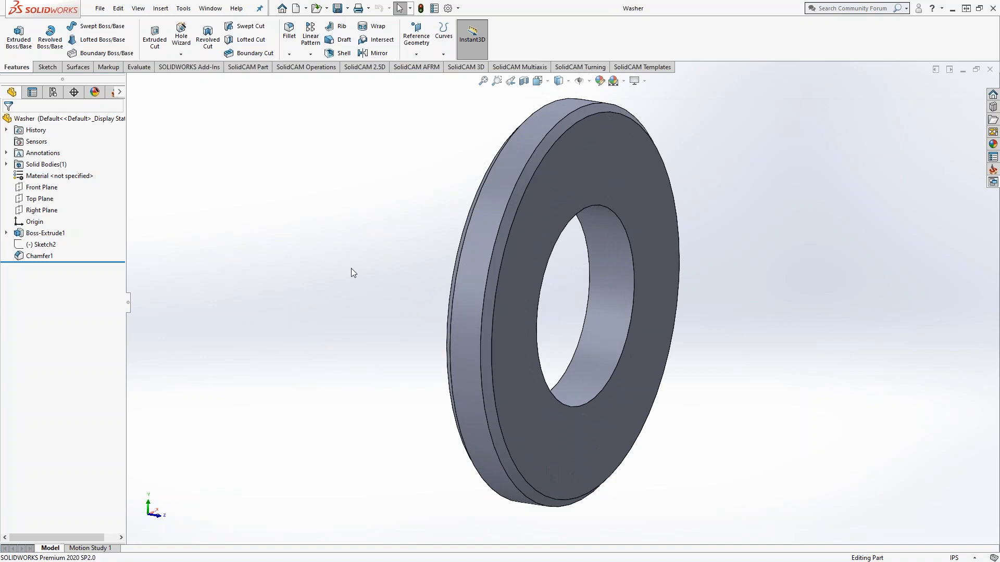
{"action": "middle_click_drag", "start_coordinate": [327, 287], "coordinate": [650, 199]}
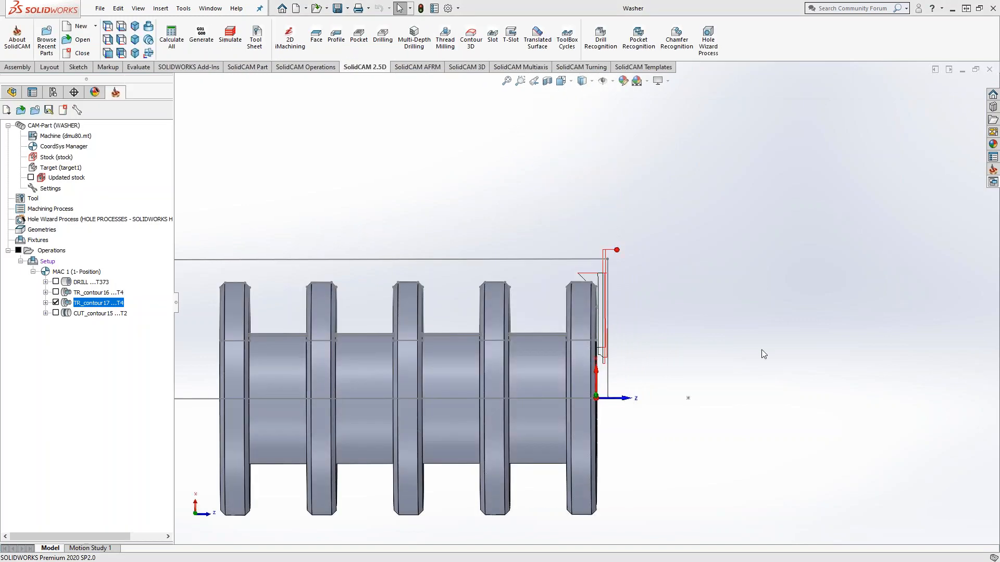
- Hide the TR_contour17 toolpath so the row of washers is viewed without it
{"action": "scroll", "coordinate": [701, 390], "scroll_direction": "up", "scroll_amount": 3}
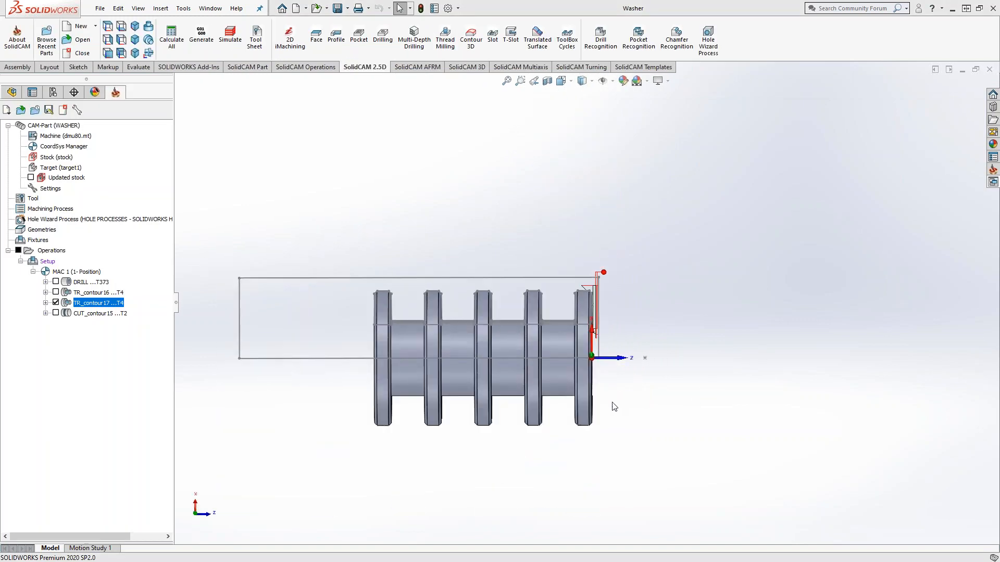
{"action": "scroll", "coordinate": [535, 387], "scroll_direction": "down", "scroll_amount": 1}
{"action": "scroll", "coordinate": [536, 383], "scroll_direction": "up", "scroll_amount": 2}
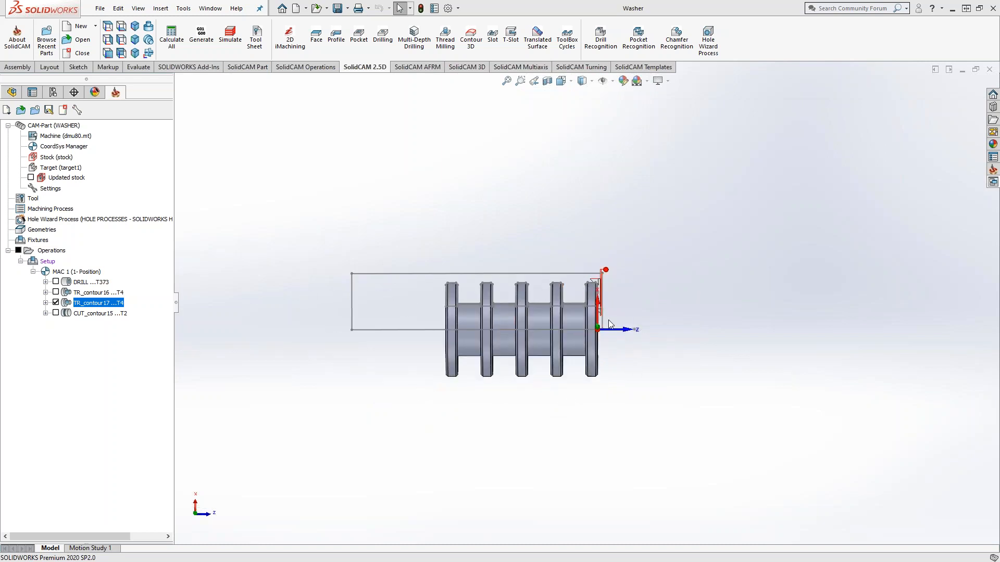
{"action": "left_click", "coordinate": [56, 302]}
{"action": "scroll", "coordinate": [493, 299], "scroll_direction": "down", "scroll_amount": 2}
{"action": "middle_click_drag", "start_coordinate": [667, 308], "coordinate": [684, 275]}
- Highlight the Part3 connecting tube in the assembly and return to the CAM operation list
{"action": "left_click", "coordinate": [13, 96]}
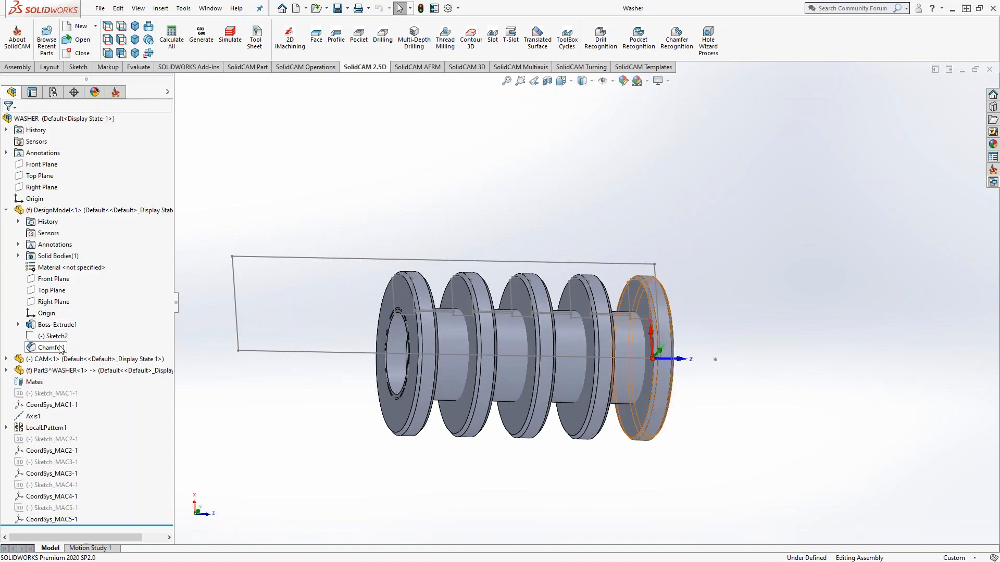
{"action": "left_click", "coordinate": [30, 374]}
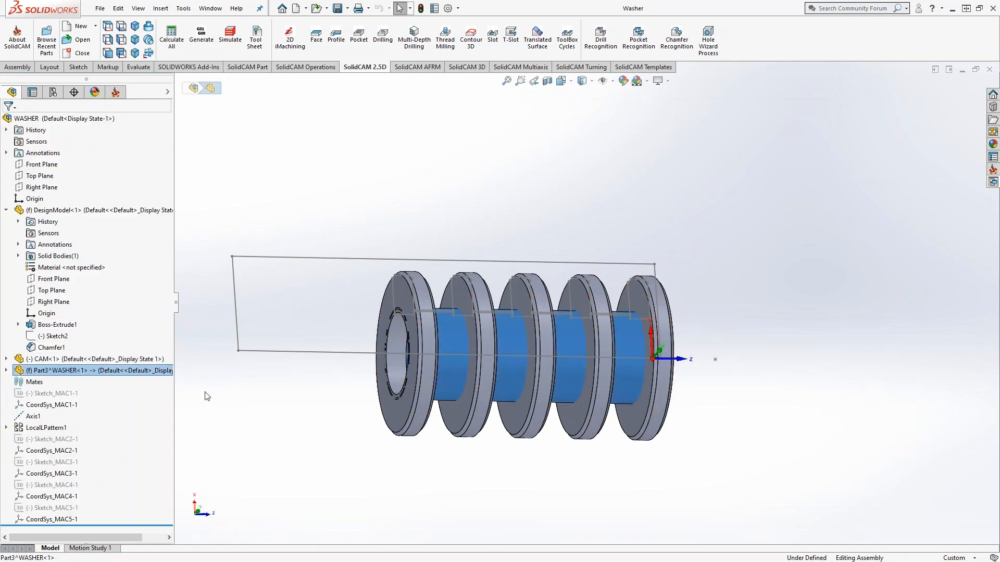
{"action": "left_click", "coordinate": [116, 93]}
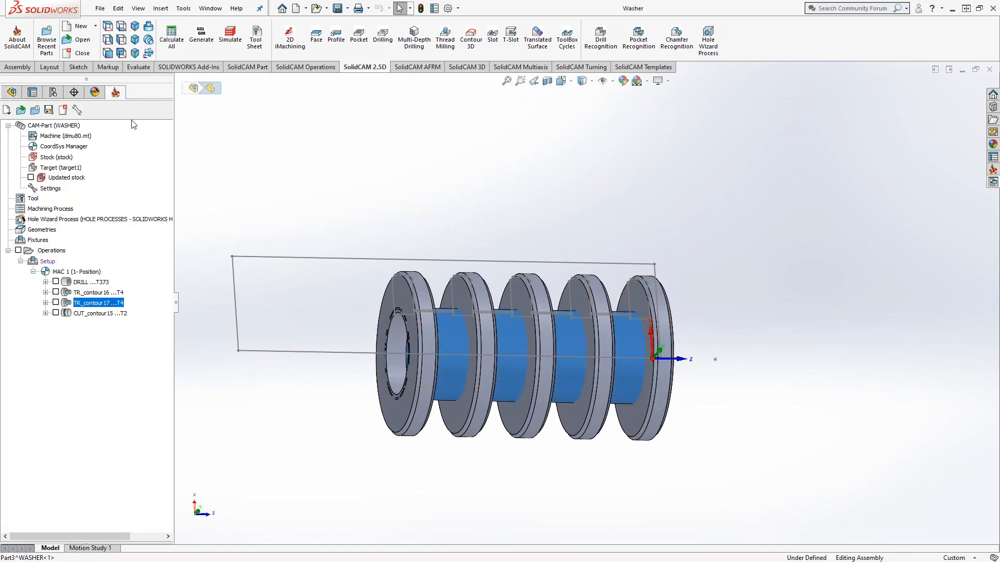
- Open the target1 definition, preview its target model from different angles, and leave the definition
{"action": "left_click", "coordinate": [54, 168]}
{"action": "double_click", "coordinate": [54, 168]}
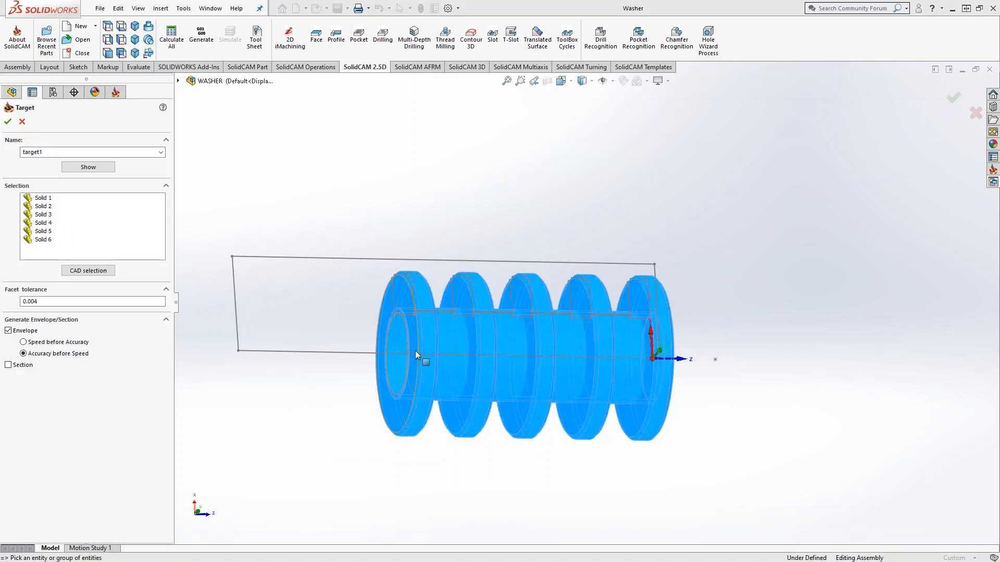
{"action": "middle_click_drag", "start_coordinate": [443, 369], "coordinate": [420, 361]}
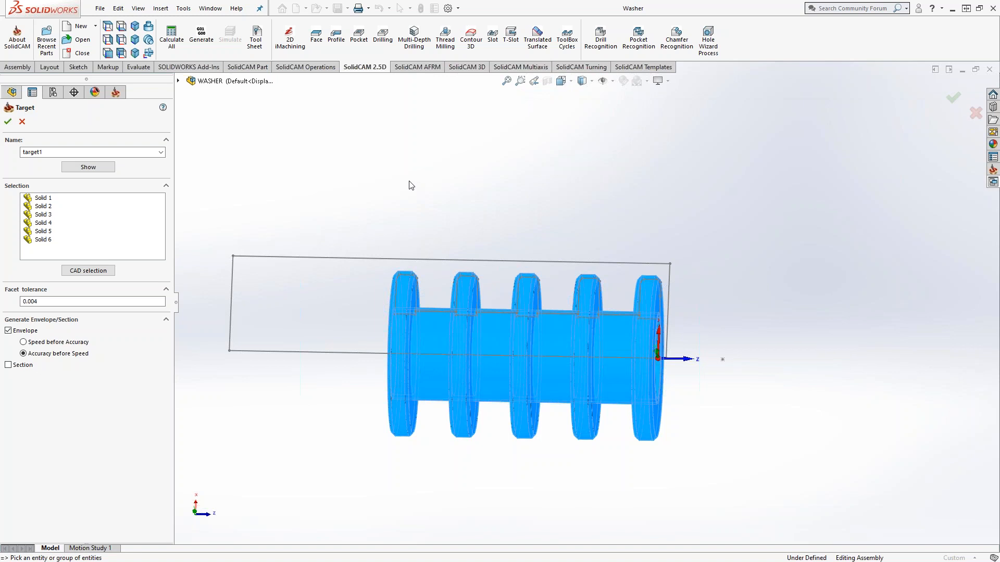
{"action": "left_click", "coordinate": [83, 172]}
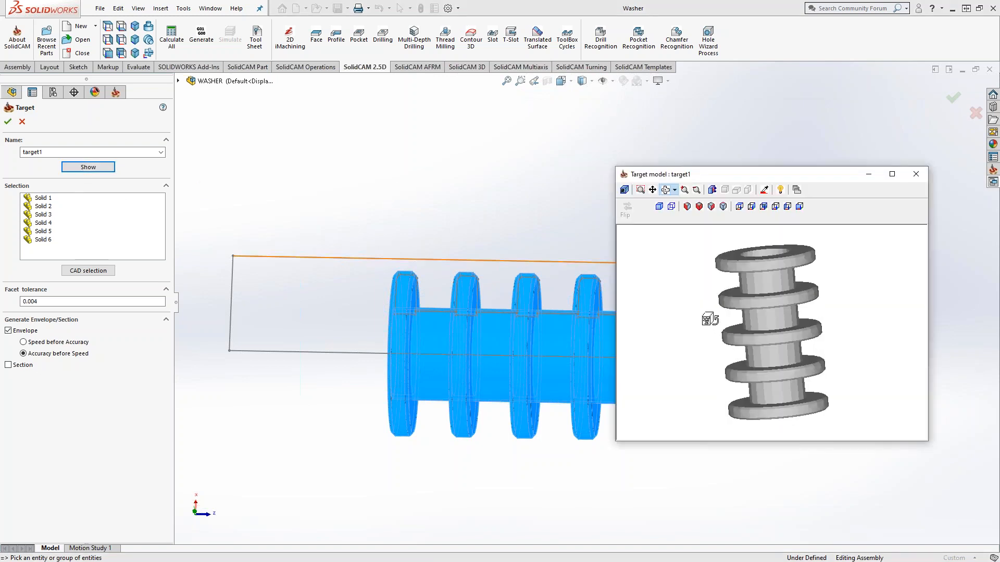
{"action": "left_click_drag", "start_coordinate": [708, 317], "coordinate": [707, 312]}
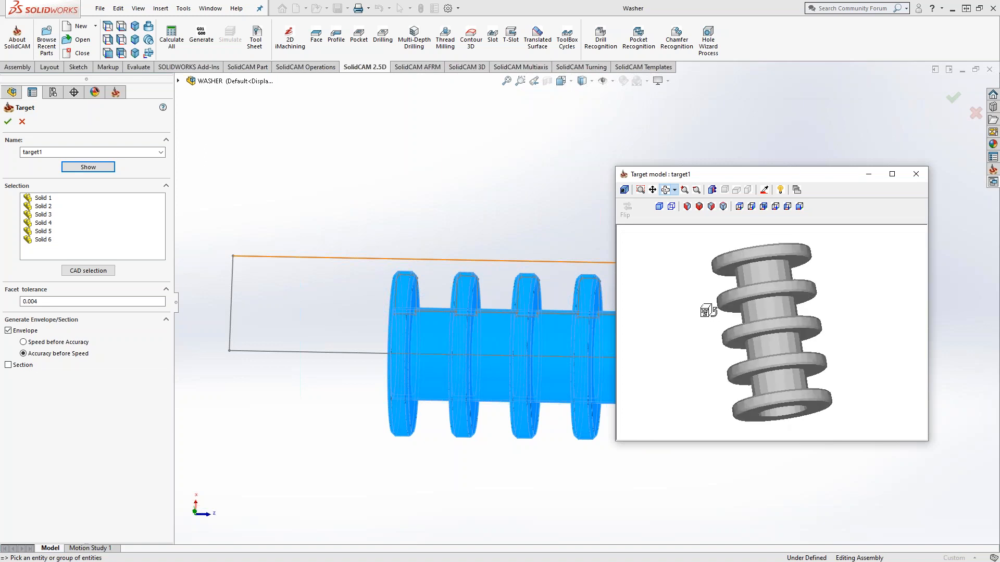
{"action": "key", "text": "Escape"}
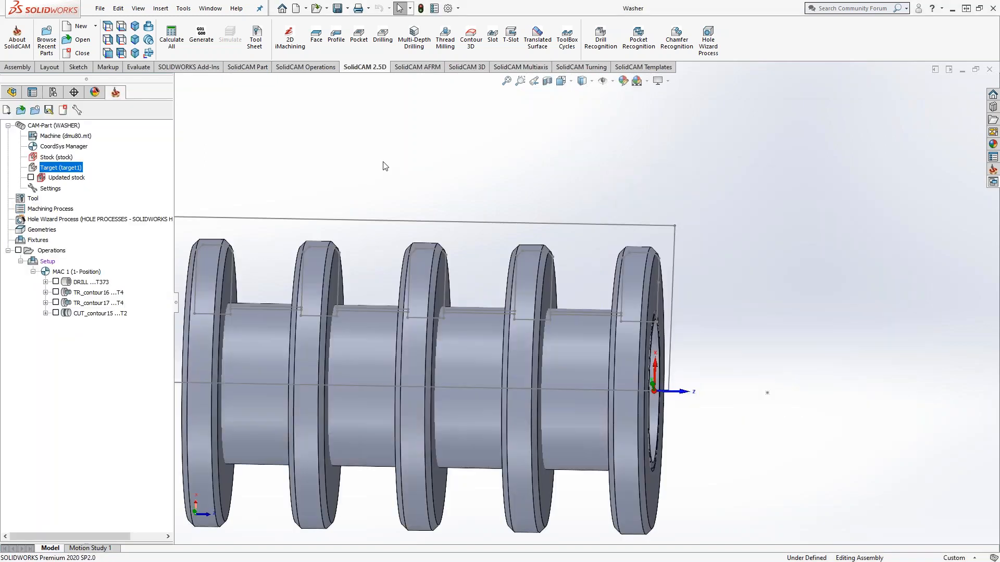
- Inspect the end washer's chamfered edges and the connecting tube, and briefly display the DRILL toolpath
{"action": "mouse_move", "coordinate": [624, 312]}
{"action": "middle_mouse_down"}
{"action": "mouse_move", "coordinate": [588, 309]}
{"action": "mouse_move", "coordinate": [609, 314]}
{"action": "middle_mouse_up"}
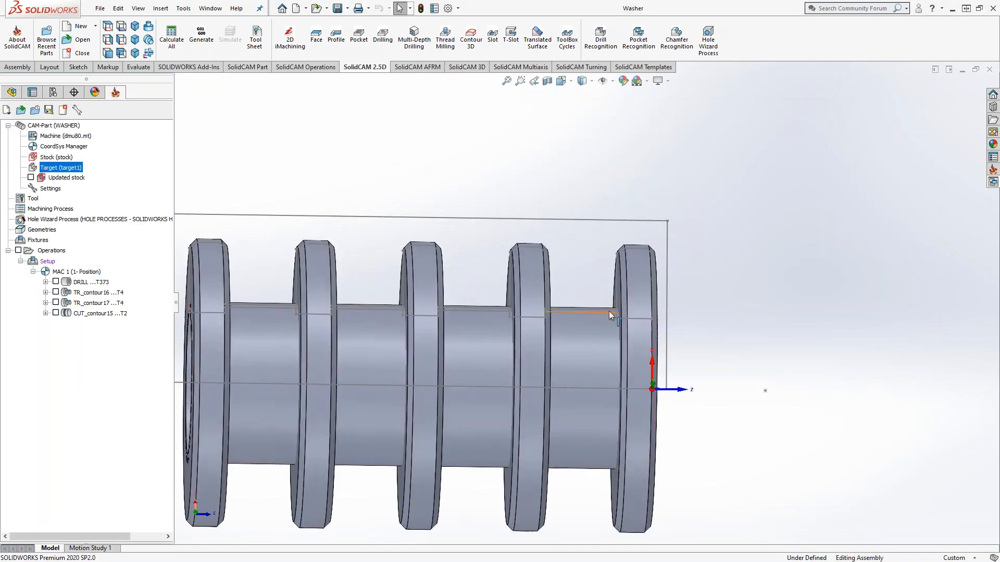
{"action": "scroll", "coordinate": [610, 313], "scroll_direction": "down", "scroll_amount": 5}
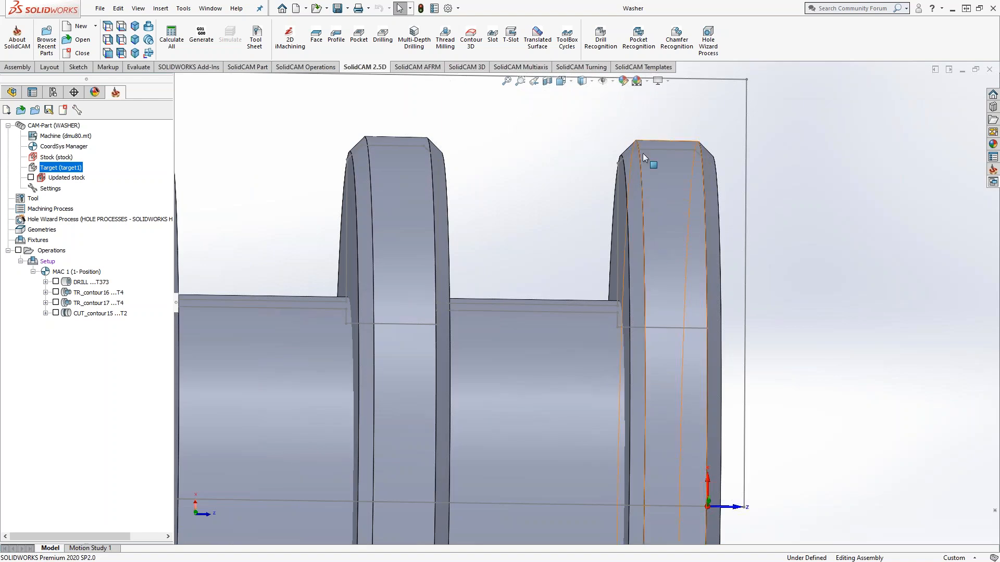
{"action": "scroll", "coordinate": [625, 323], "scroll_direction": "down", "scroll_amount": 5}
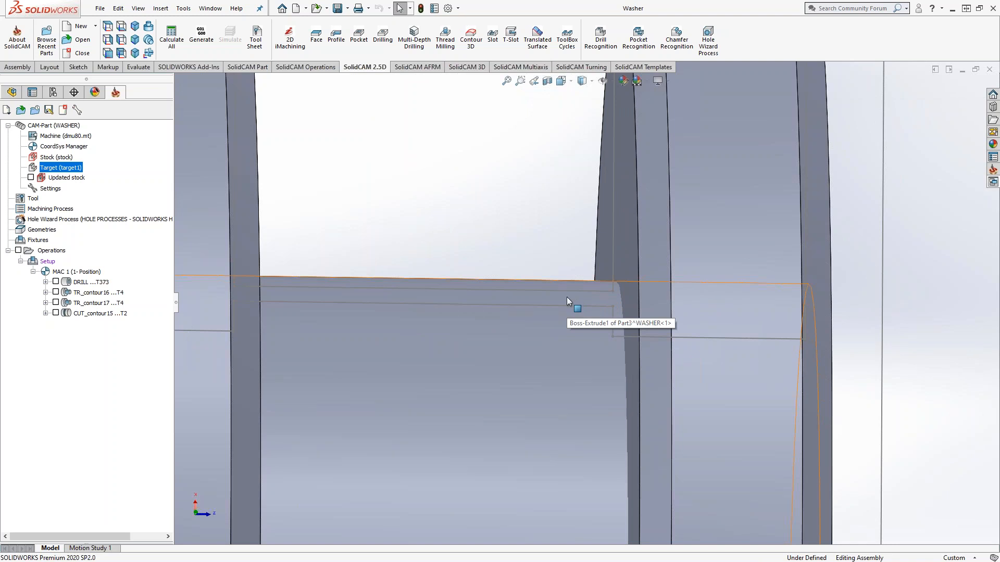
{"action": "scroll", "coordinate": [568, 301], "scroll_direction": "up", "scroll_amount": 5}
{"action": "mouse_move", "coordinate": [567, 301]}
{"action": "middle_mouse_down"}
{"action": "mouse_move", "coordinate": [618, 314]}
{"action": "mouse_move", "coordinate": [540, 315]}
{"action": "mouse_move", "coordinate": [539, 329]}
{"action": "mouse_move", "coordinate": [556, 313]}
{"action": "middle_mouse_up"}
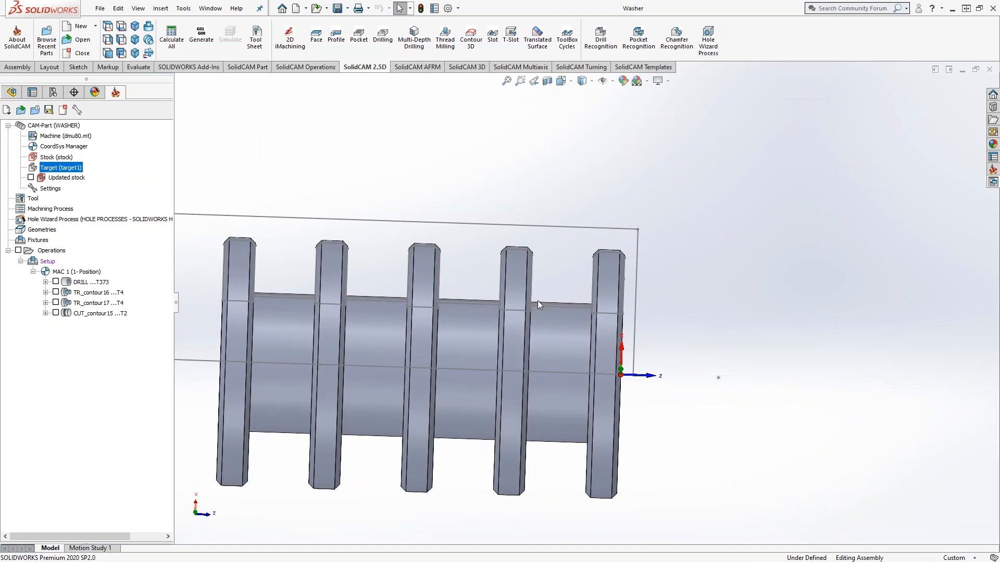
{"action": "left_click", "coordinate": [56, 281]}
{"action": "mouse_move", "coordinate": [494, 339]}
{"action": "middle_mouse_down"}
{"action": "mouse_move", "coordinate": [388, 339]}
{"action": "mouse_move", "coordinate": [508, 342]}
{"action": "middle_mouse_up"}
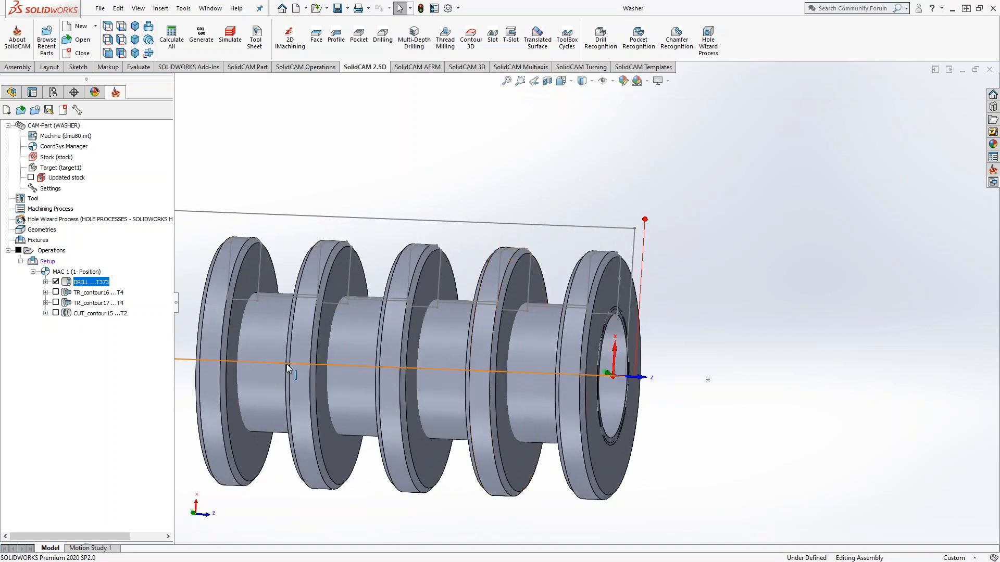
{"action": "left_click", "coordinate": [56, 282]}
- Show the TR_contour16 turning toolpath in a flat side view of the washers, and hide it again
{"action": "left_click", "coordinate": [56, 292]}
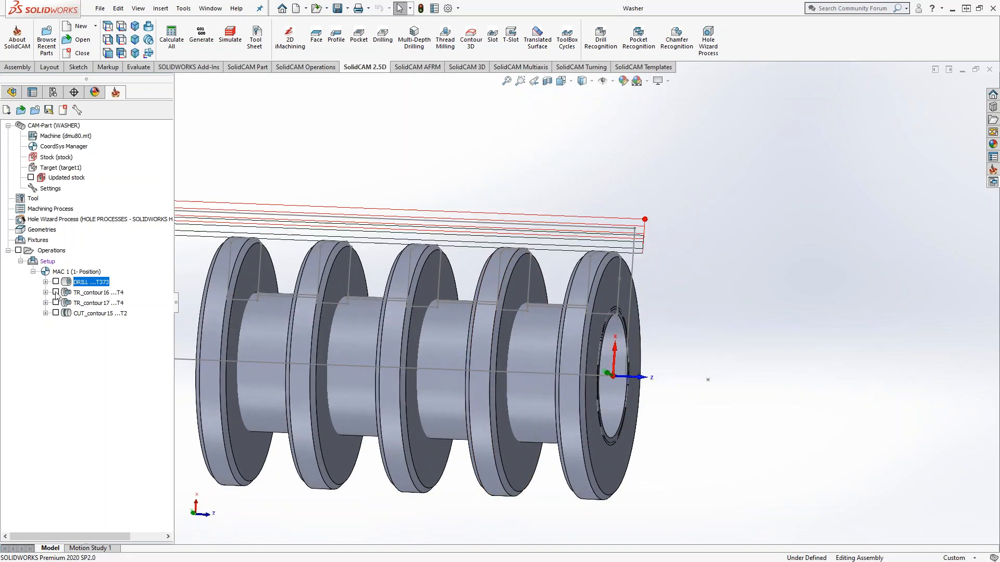
{"action": "middle_click_drag", "start_coordinate": [522, 341], "coordinate": [533, 341]}
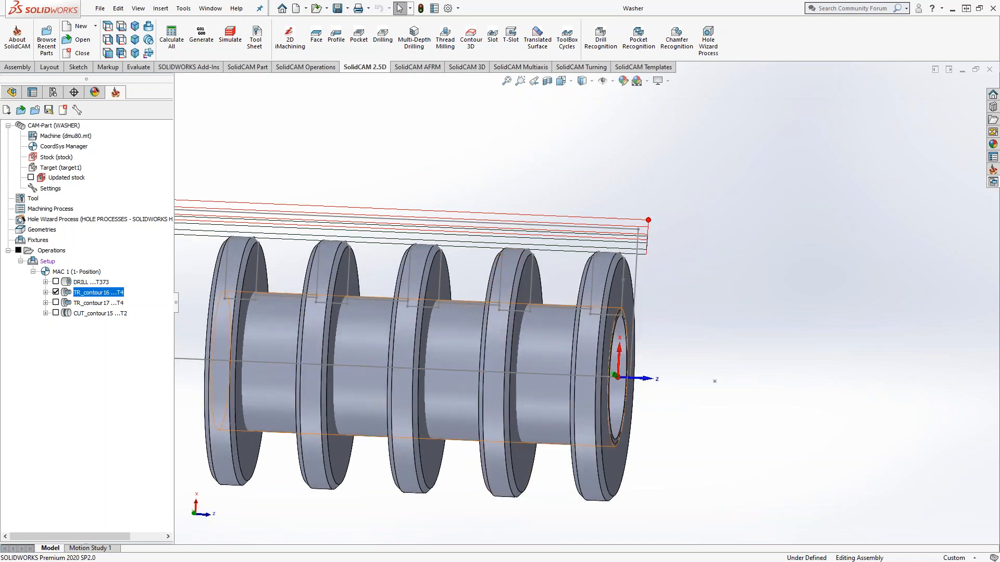
{"action": "left_click", "coordinate": [148, 53]}
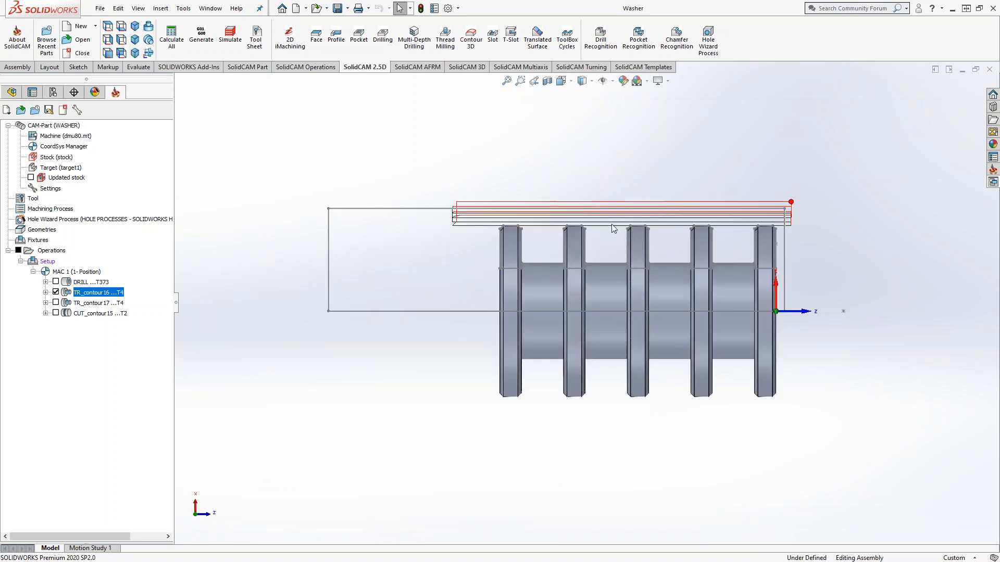
{"action": "scroll", "coordinate": [755, 241], "scroll_direction": "down", "scroll_amount": 3}
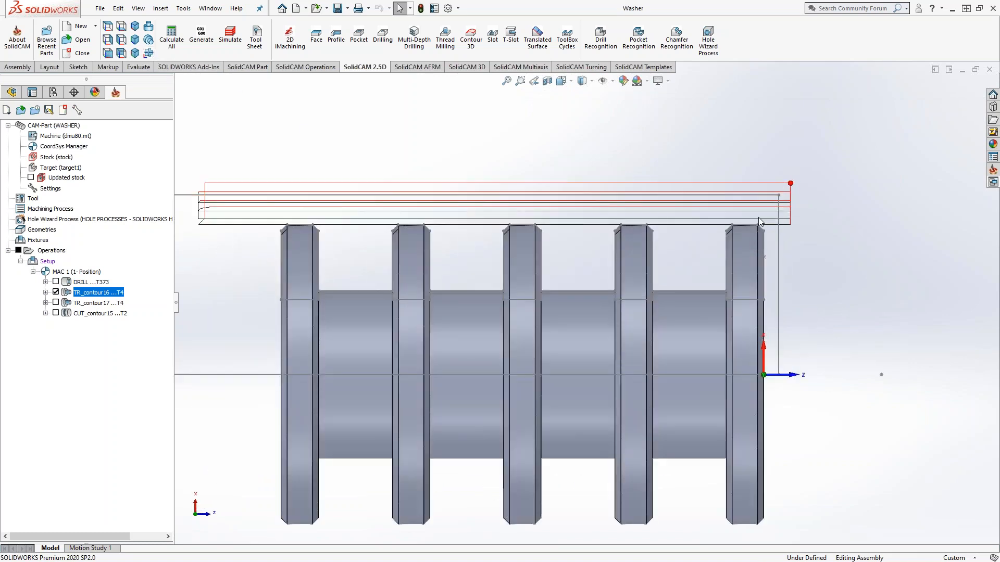
{"action": "left_click", "coordinate": [56, 293]}
- Display the TR_contour17 facing toolpath, and replace it with the CUT_contour15 cutoff toolpath
{"action": "left_click", "coordinate": [56, 302]}
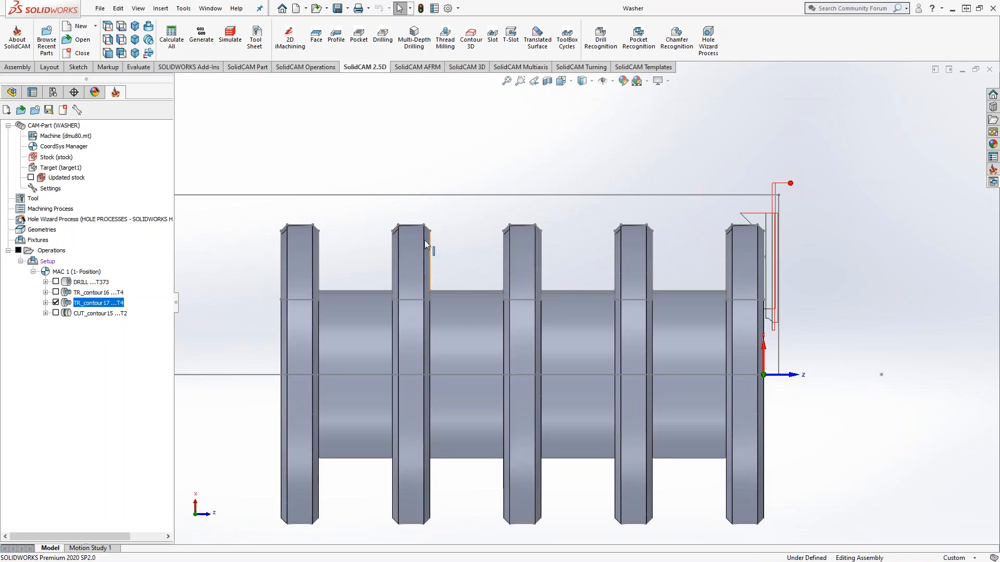
{"action": "left_click", "coordinate": [56, 303]}
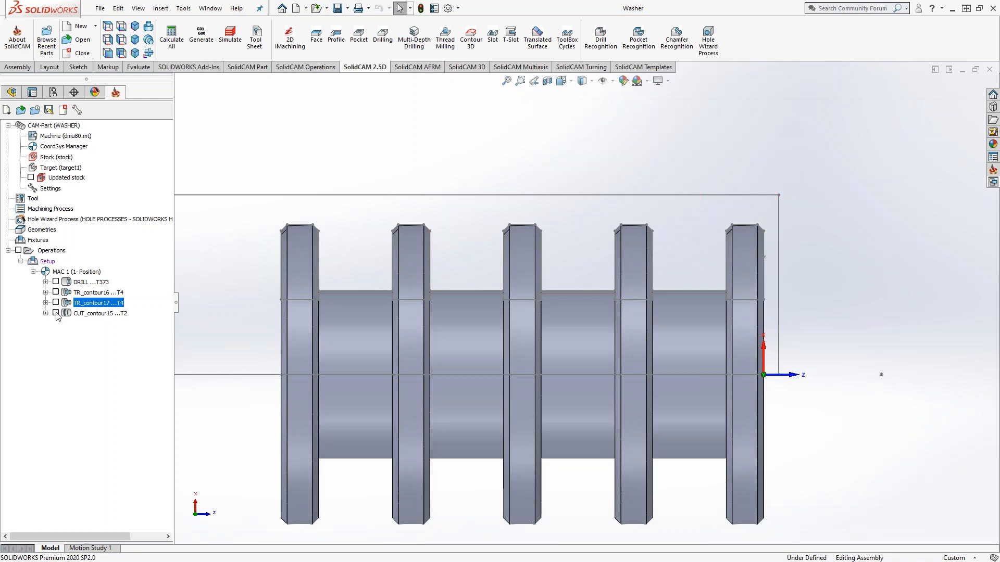
{"action": "left_click", "coordinate": [56, 313]}
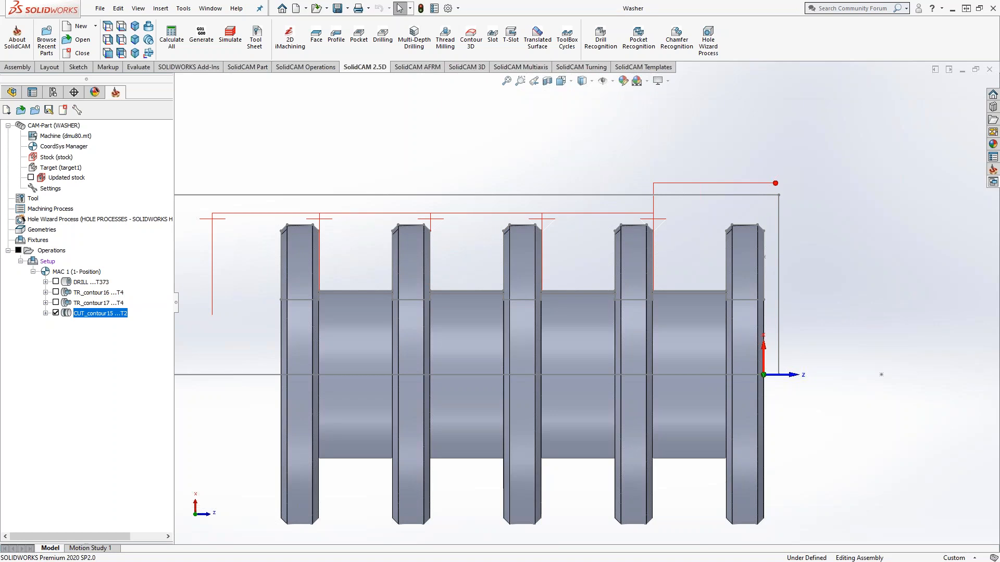
- Open the CUT_contour15 cutoff operation, show its contour15 geometry on the model, and review its technology settings
{"action": "double_click", "coordinate": [85, 316]}
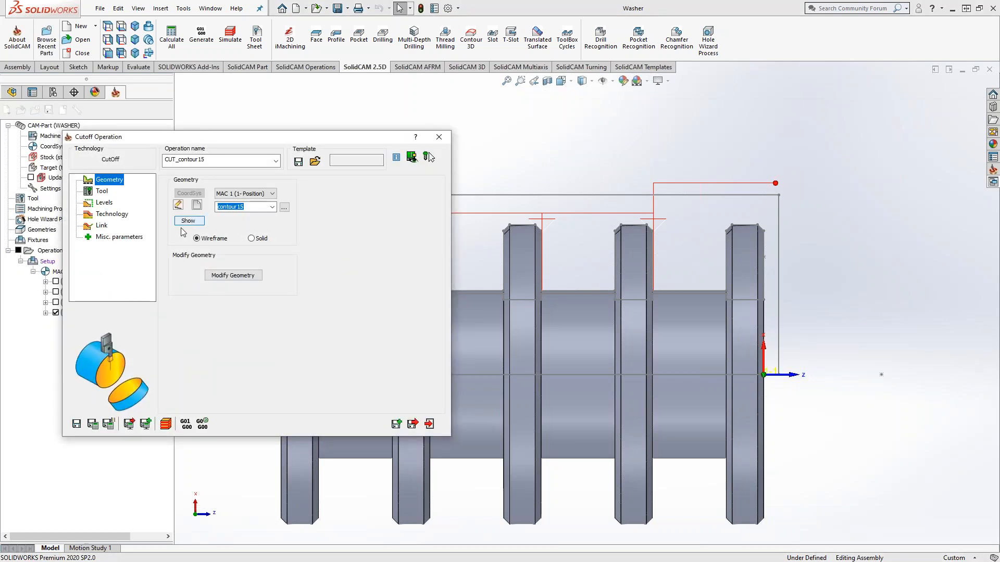
{"action": "left_click", "coordinate": [56, 312]}
{"action": "left_click", "coordinate": [187, 222]}
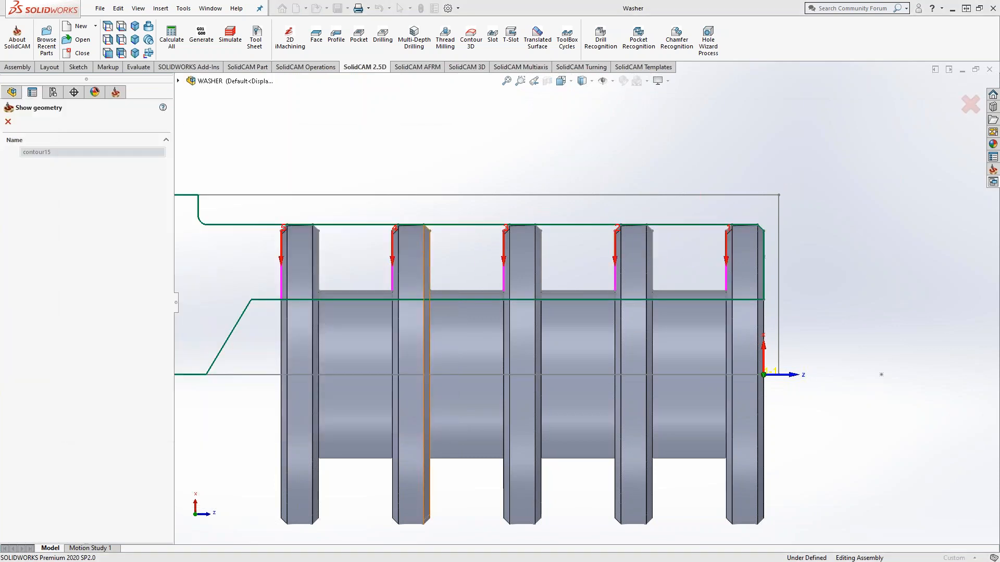
{"action": "left_click", "coordinate": [8, 122]}
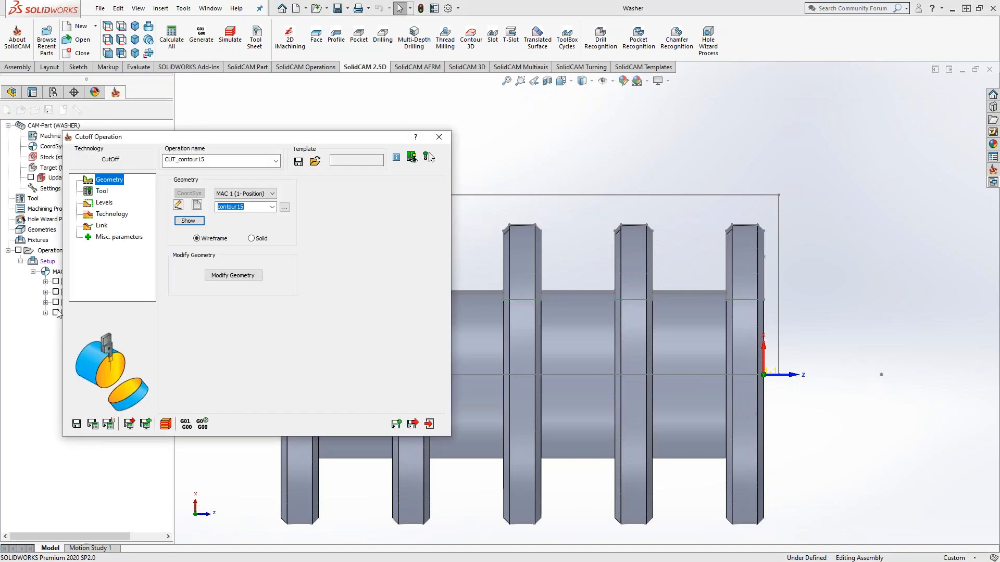
{"action": "left_click", "coordinate": [428, 156]}
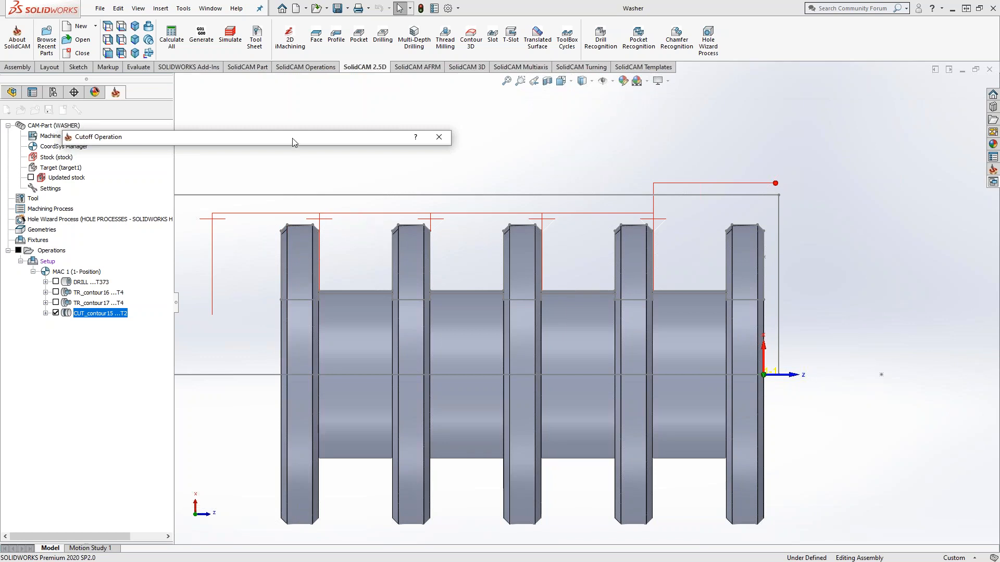
{"action": "left_click", "coordinate": [103, 215]}
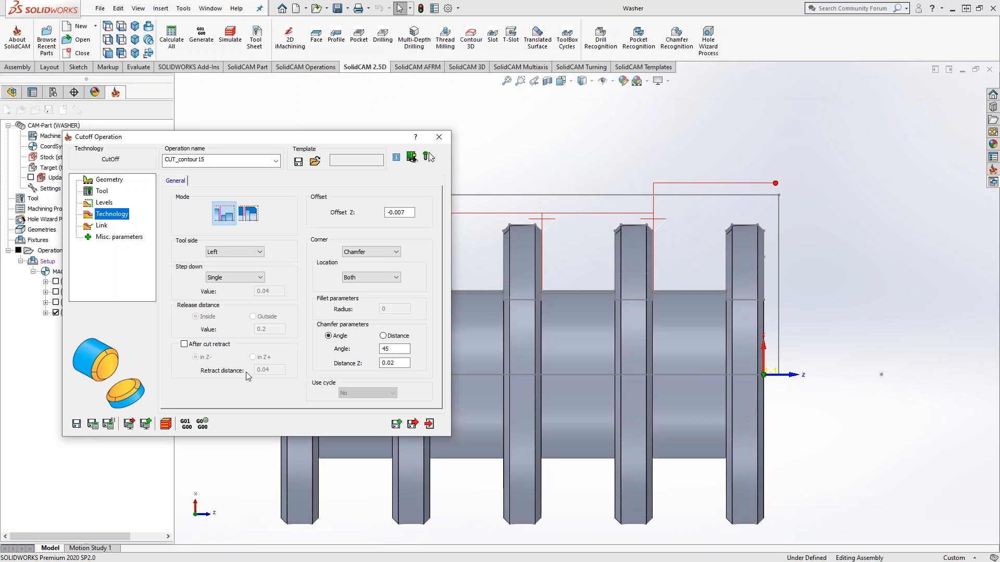
- Simulate the CUT_contour15 cutoff operation move by move through the first cut behind the front washer
{"action": "left_click", "coordinate": [165, 425]}
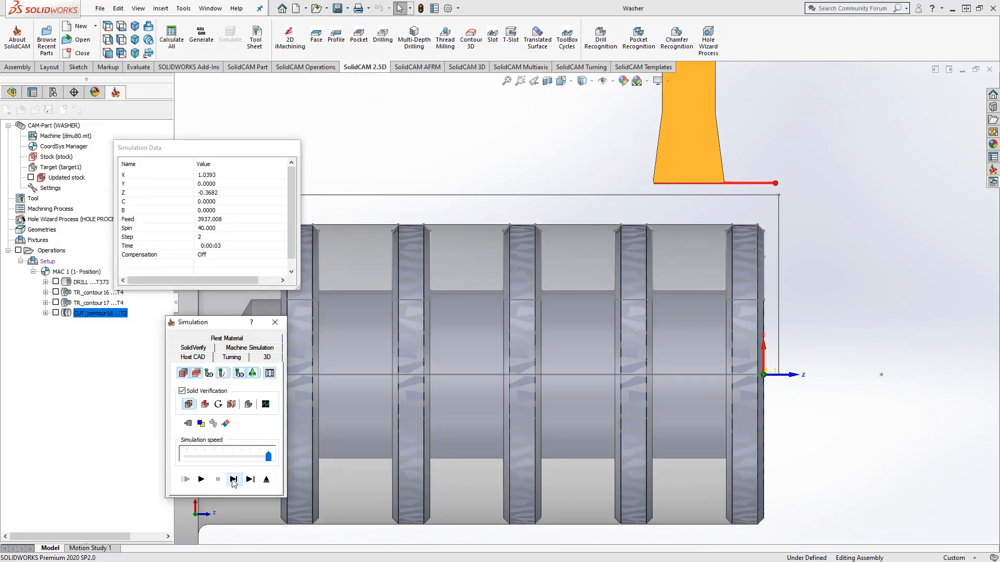
{"action": "left_click", "coordinate": [234, 482]}
{"action": "left_click", "coordinate": [233, 482]}
{"action": "left_click", "coordinate": [233, 483]}
{"action": "left_click", "coordinate": [233, 482]}
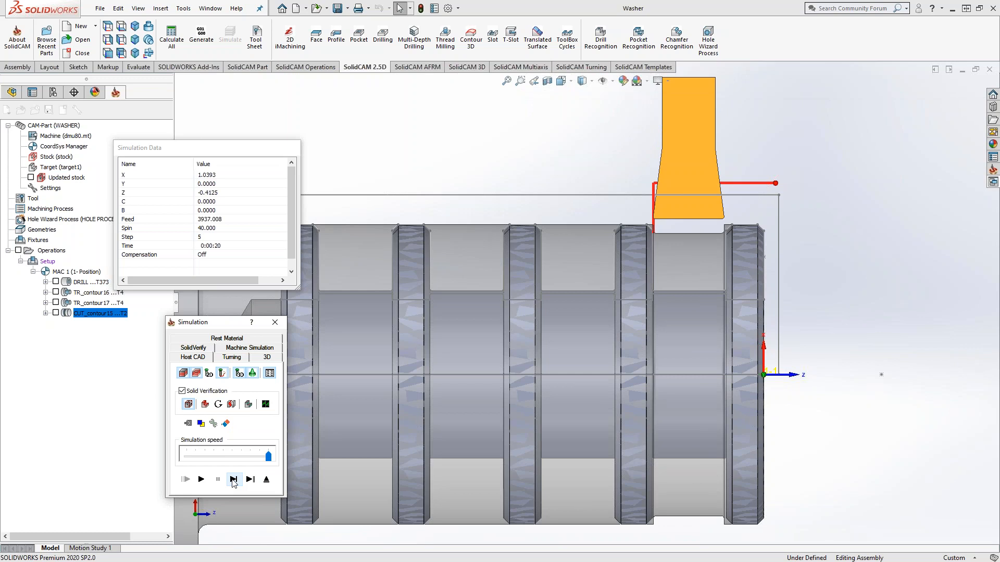
{"action": "left_click", "coordinate": [233, 479]}
{"action": "left_click", "coordinate": [234, 479]}
{"action": "left_click", "coordinate": [233, 479]}
{"action": "left_click", "coordinate": [234, 479]}
{"action": "left_click", "coordinate": [233, 479]}
{"action": "left_click", "coordinate": [234, 479]}
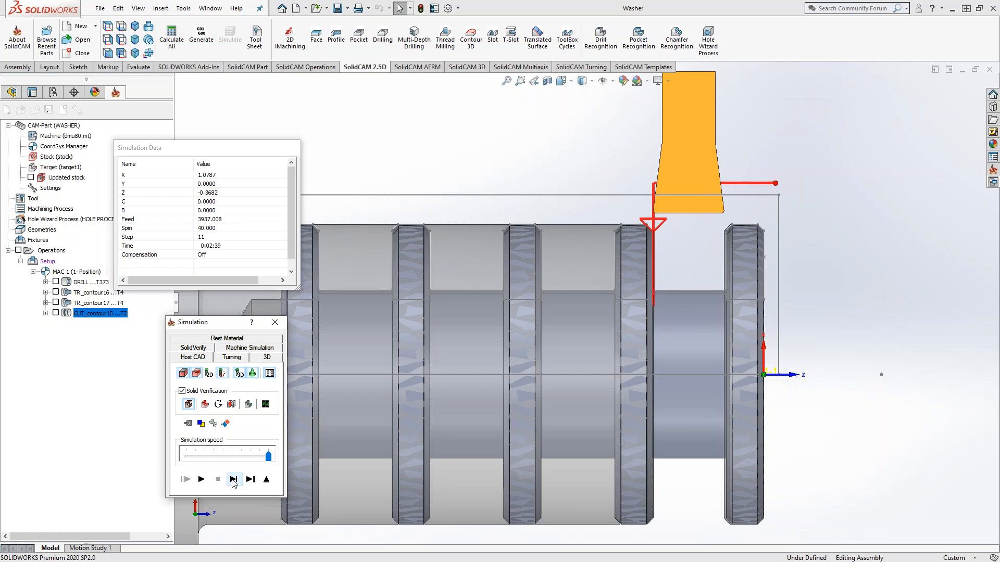
- Inspect the simulated first cut at an angle, and exit both the simulation and the cutoff operation
{"action": "left_click", "coordinate": [694, 316]}
{"action": "middle_click_drag", "start_coordinate": [694, 312], "coordinate": [715, 311]}
{"action": "scroll", "coordinate": [718, 237], "scroll_direction": "down", "scroll_amount": 2}
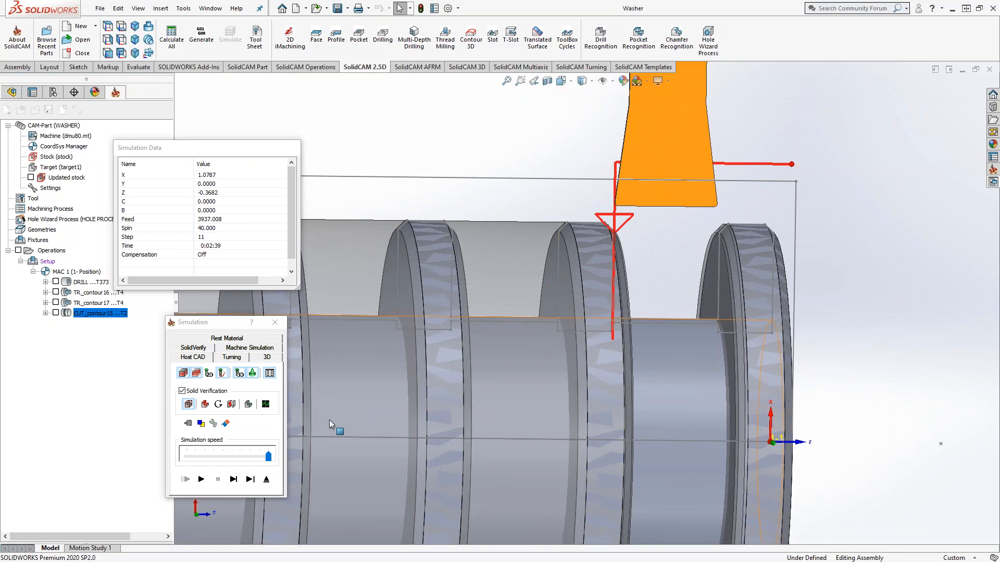
{"action": "left_click", "coordinate": [266, 479]}
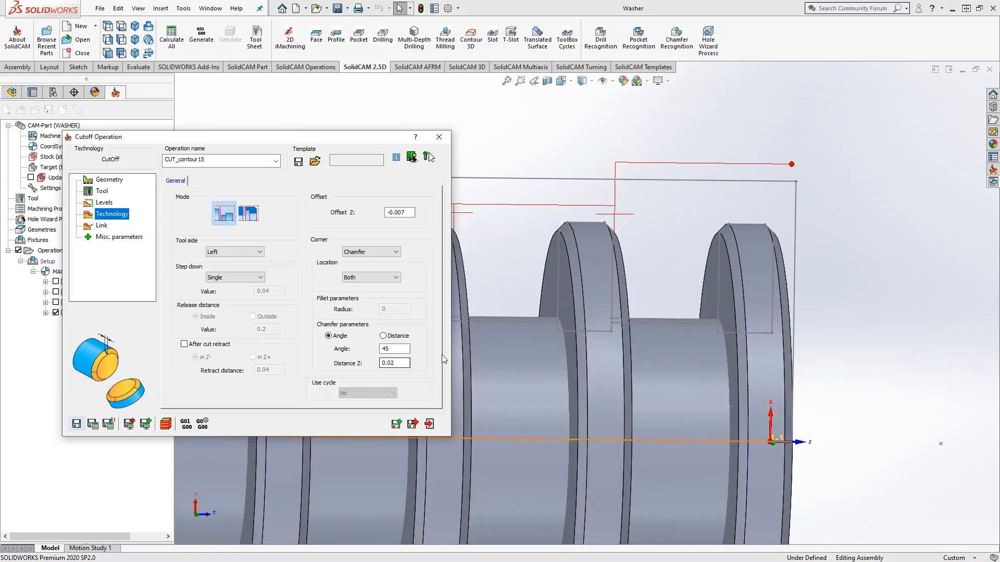
{"action": "left_click", "coordinate": [429, 424]}
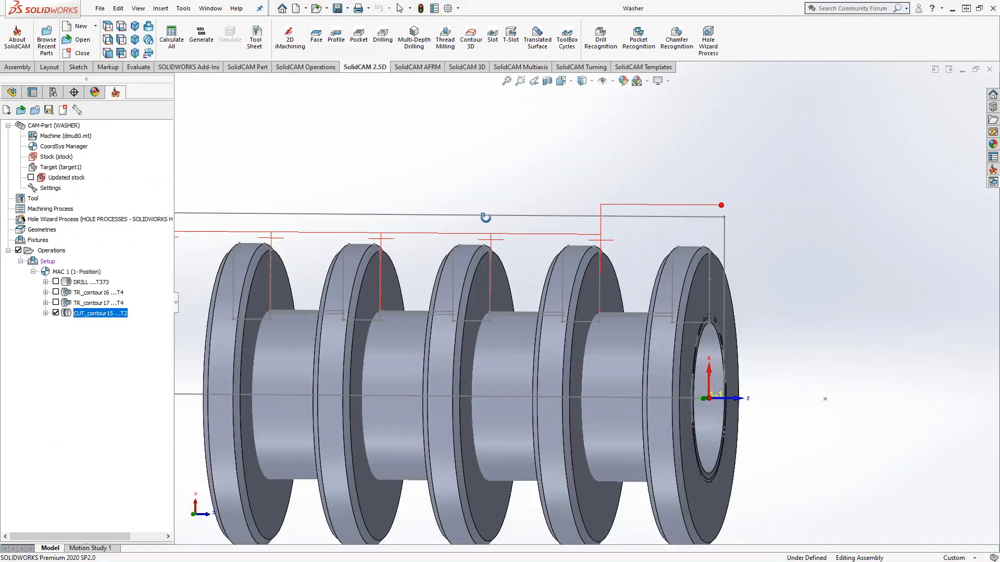
- Hide the lone CUT_contour15 toolpath, and display the TR_contour16, TR_contour17 and CUT_contour15 toolpaths together on the washers
{"action": "middle_click_drag", "start_coordinate": [504, 215], "coordinate": [511, 213]}
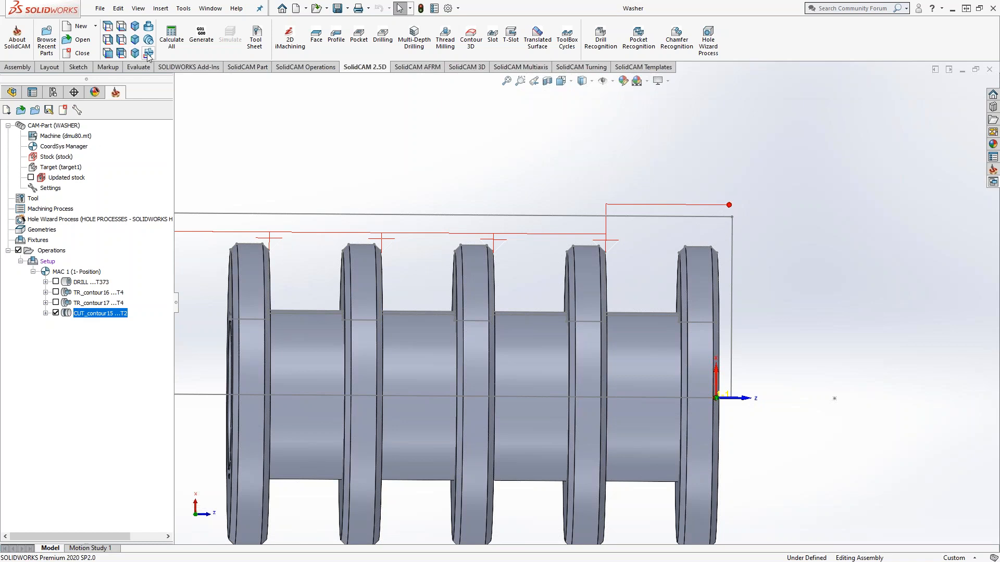
{"action": "key", "text": "f"}
{"action": "scroll", "coordinate": [800, 213], "scroll_direction": "down", "scroll_amount": 4}
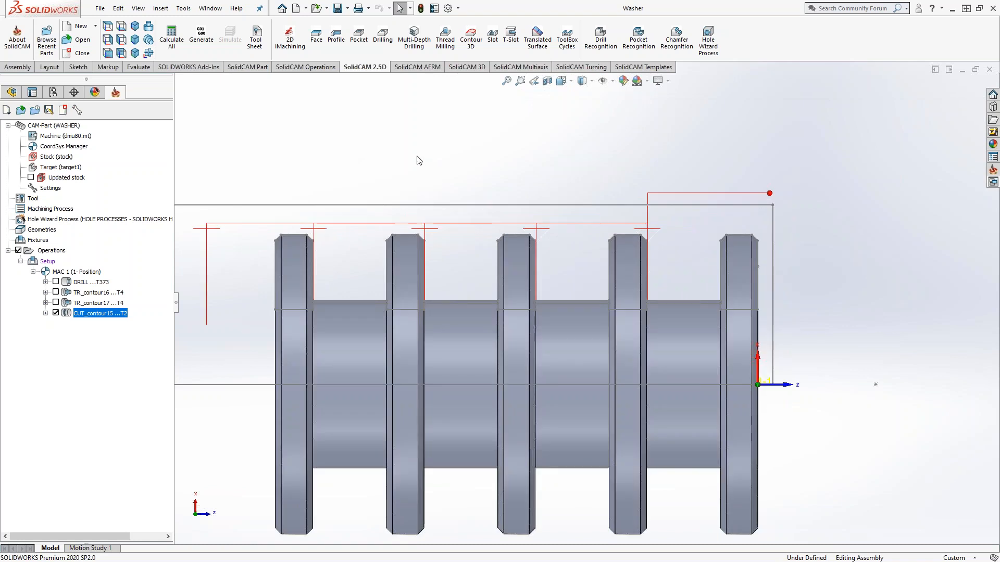
{"action": "left_click", "coordinate": [55, 313]}
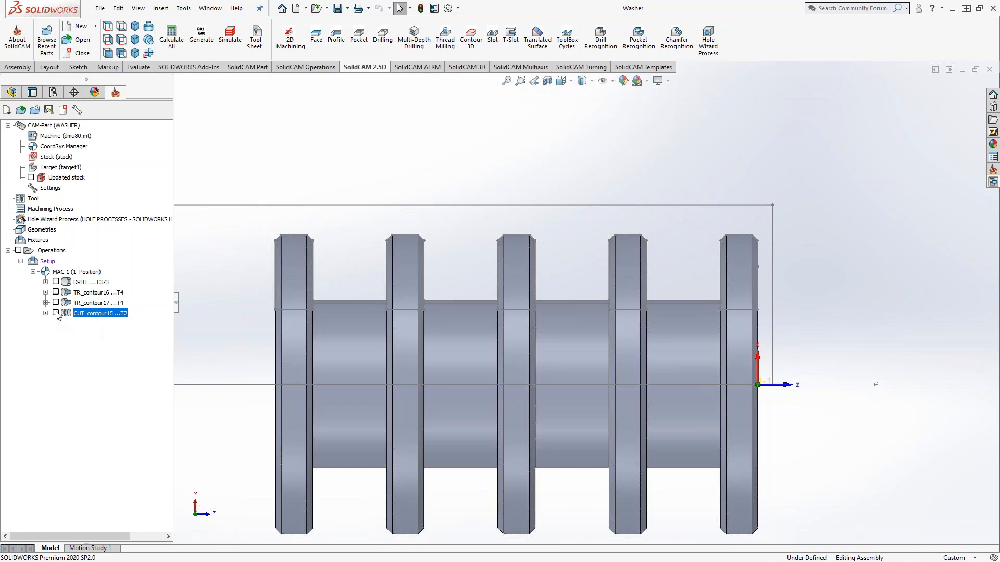
{"action": "left_click", "coordinate": [55, 313]}
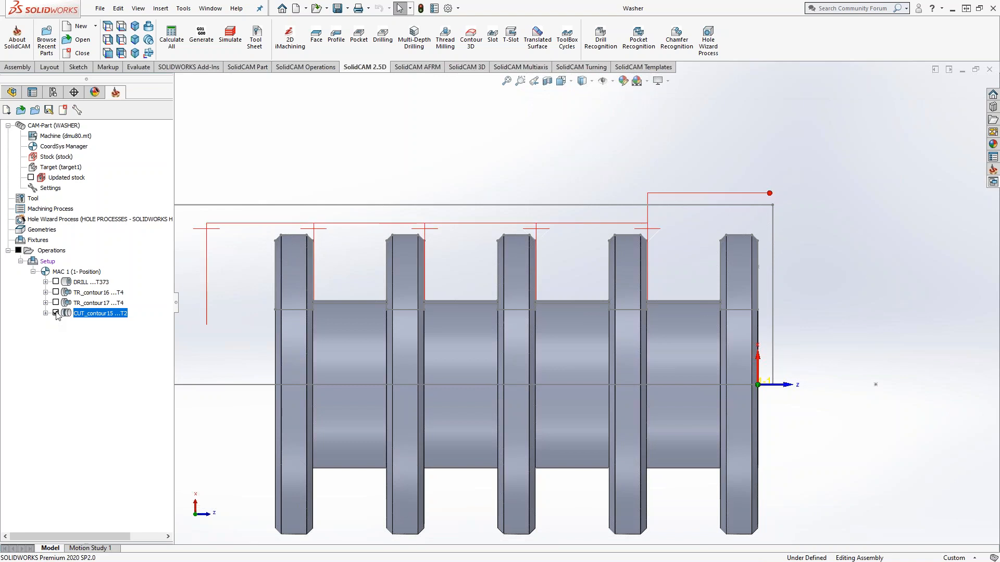
{"action": "left_click", "coordinate": [56, 313]}
{"action": "left_click", "coordinate": [56, 293]}
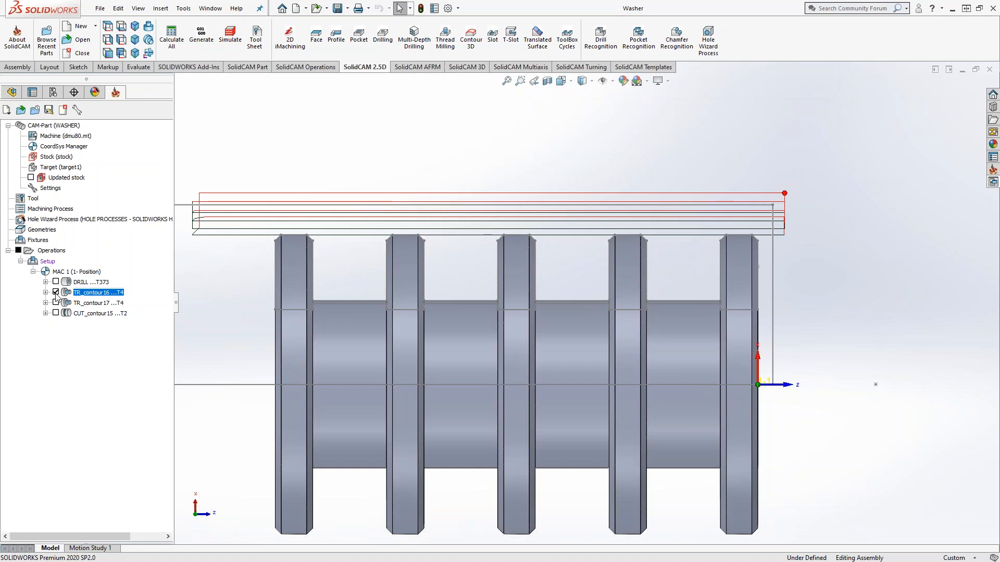
{"action": "left_click", "coordinate": [56, 302]}
{"action": "left_click", "coordinate": [56, 313]}
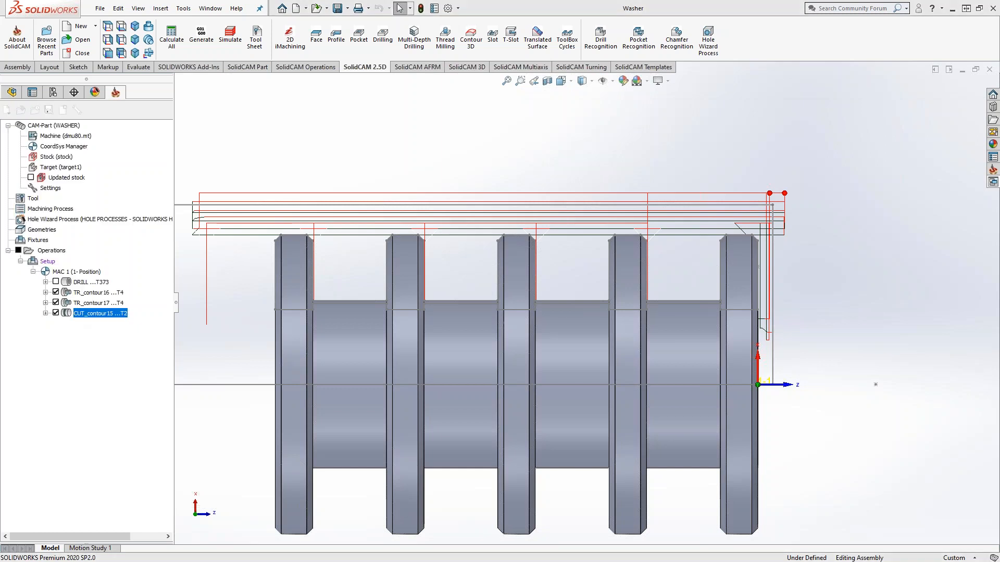
- Review the CUT_contour15 operation's miscellaneous parameters, close the operation, and hide all toolpaths
{"action": "left_click", "coordinate": [107, 239]}
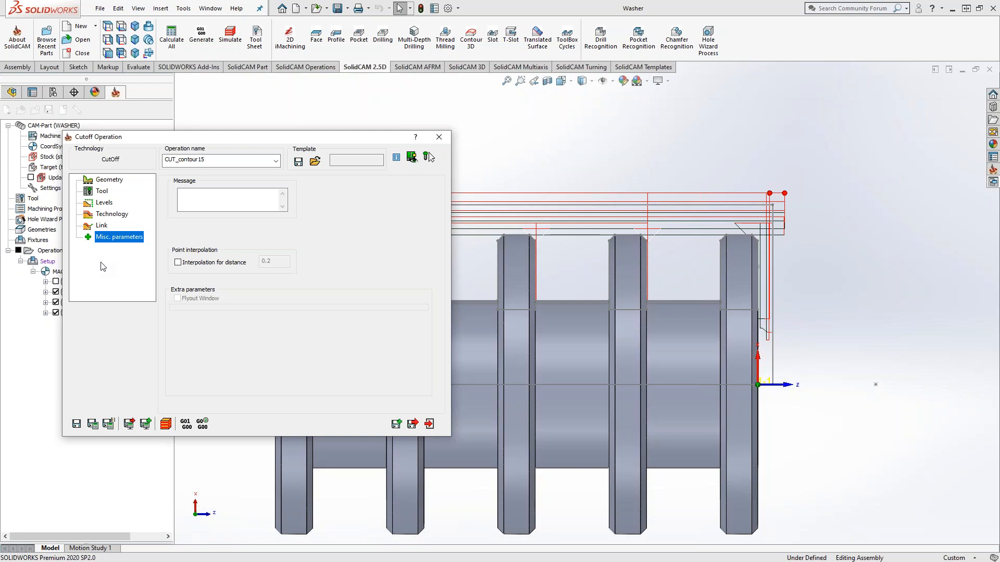
{"action": "left_click", "coordinate": [439, 137]}
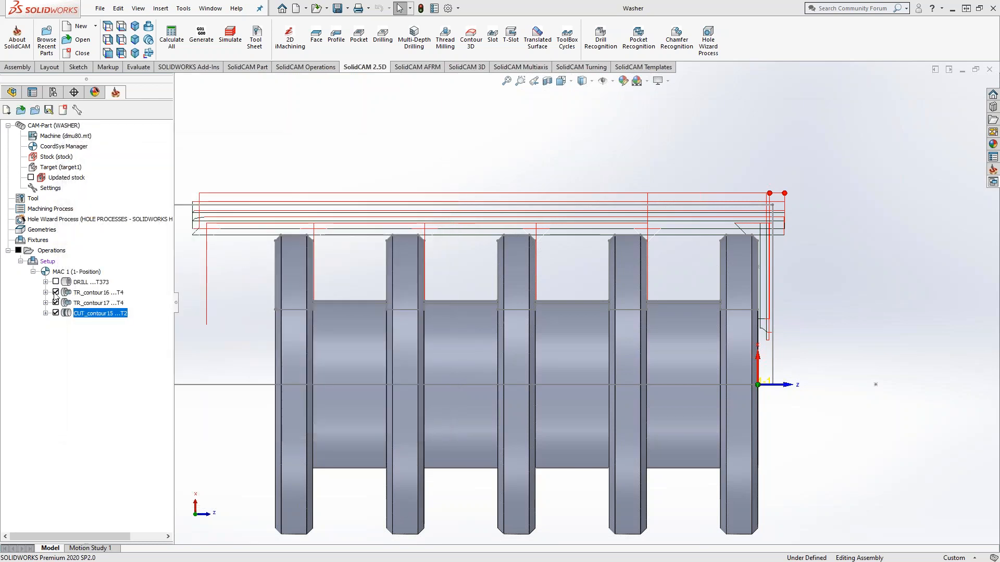
{"action": "left_click", "coordinate": [19, 251]}
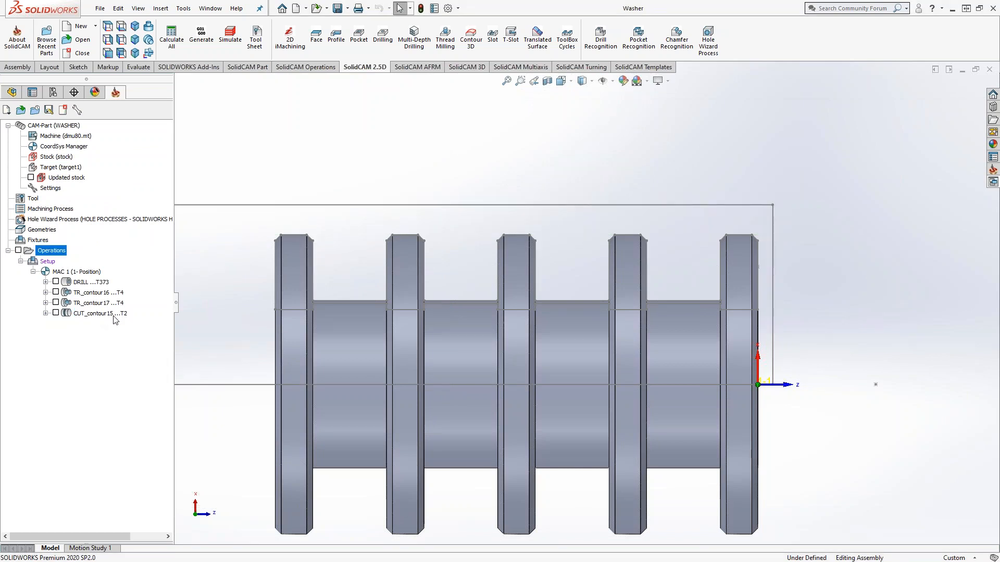
- Edit the Part3^WASHER component in the assembly to inspect the tube through the five washers, and return to the assembly
{"action": "scroll", "coordinate": [361, 337], "scroll_direction": "up", "scroll_amount": 3}
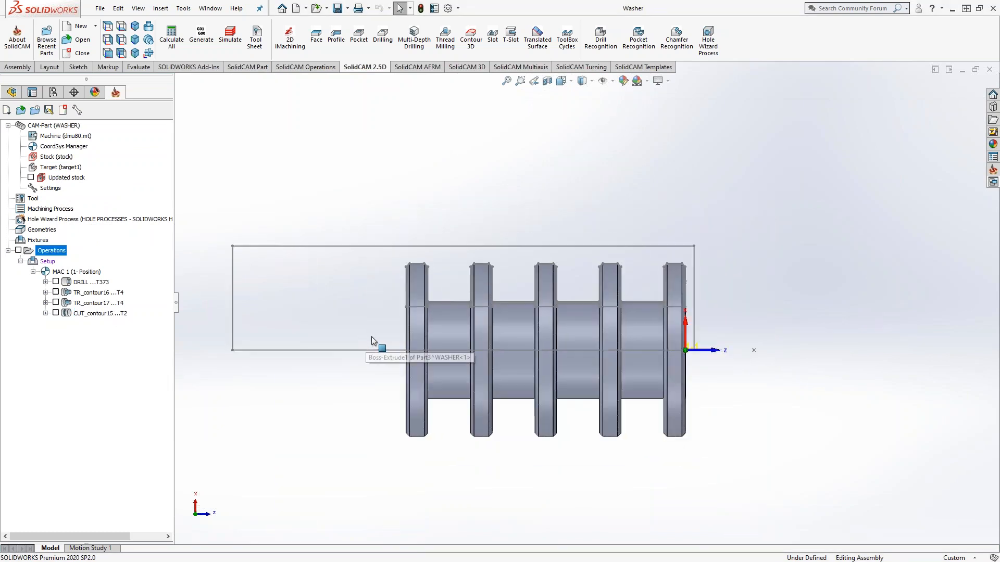
{"action": "scroll", "coordinate": [366, 336], "scroll_direction": "up", "scroll_amount": 2}
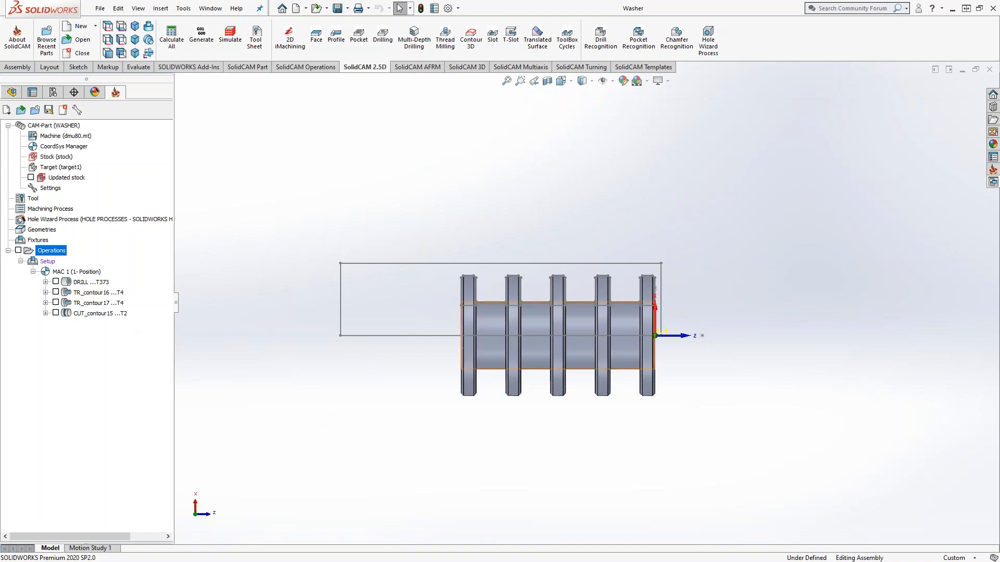
{"action": "key", "text": "ctrl+7"}
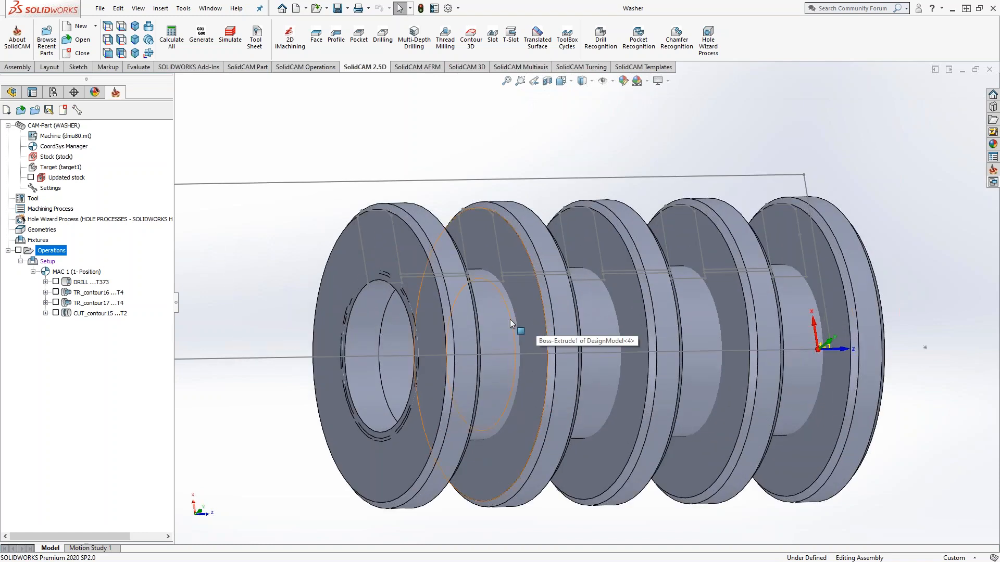
{"action": "left_click", "coordinate": [10, 93]}
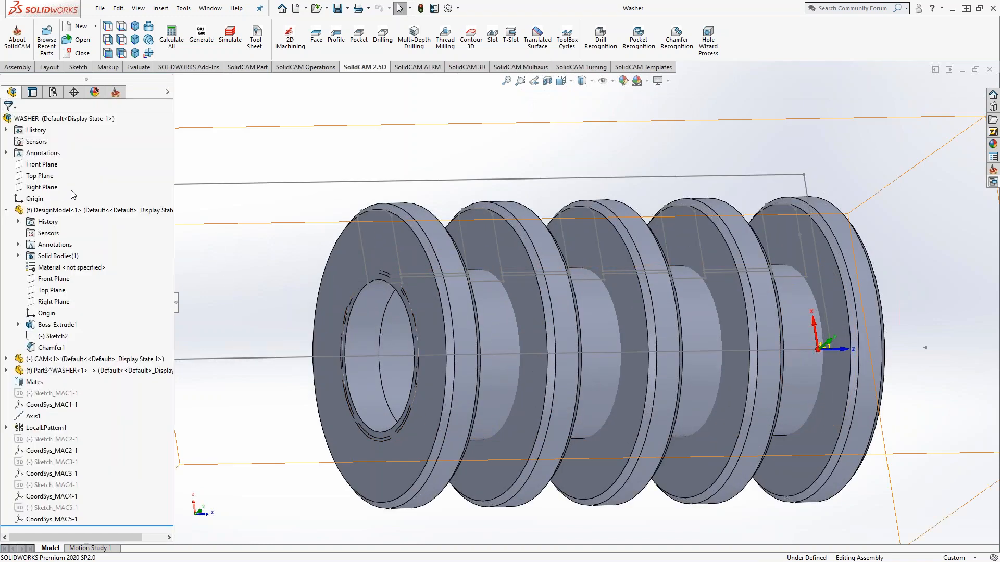
{"action": "right_click", "coordinate": [44, 370]}
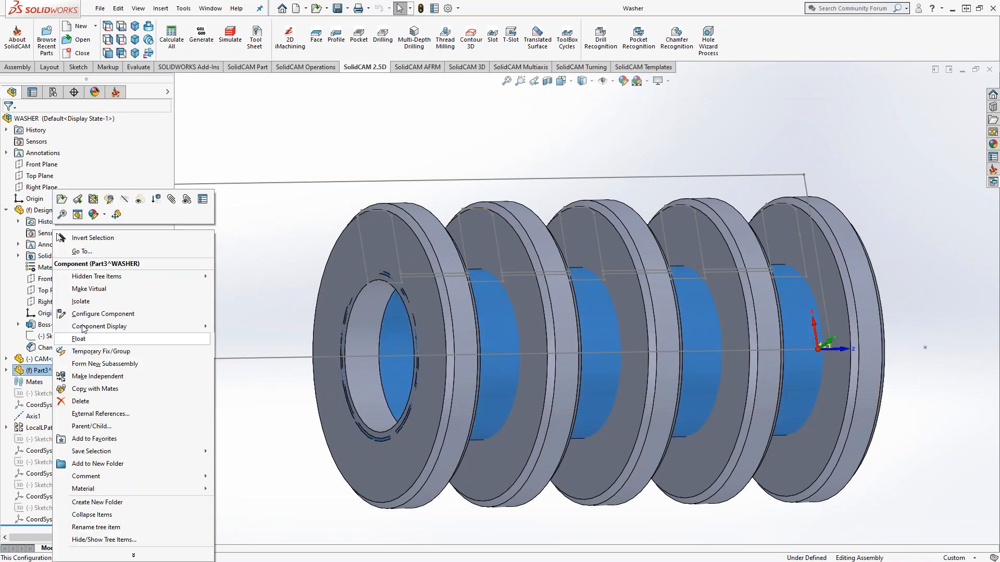
{"action": "left_click", "coordinate": [109, 200]}
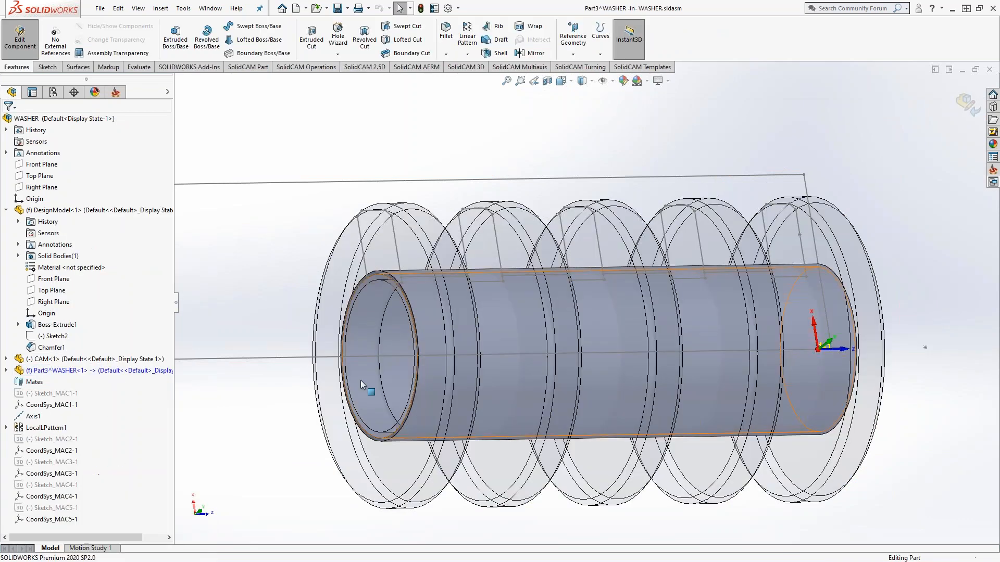
{"action": "middle_click_drag", "start_coordinate": [369, 389], "coordinate": [399, 298]}
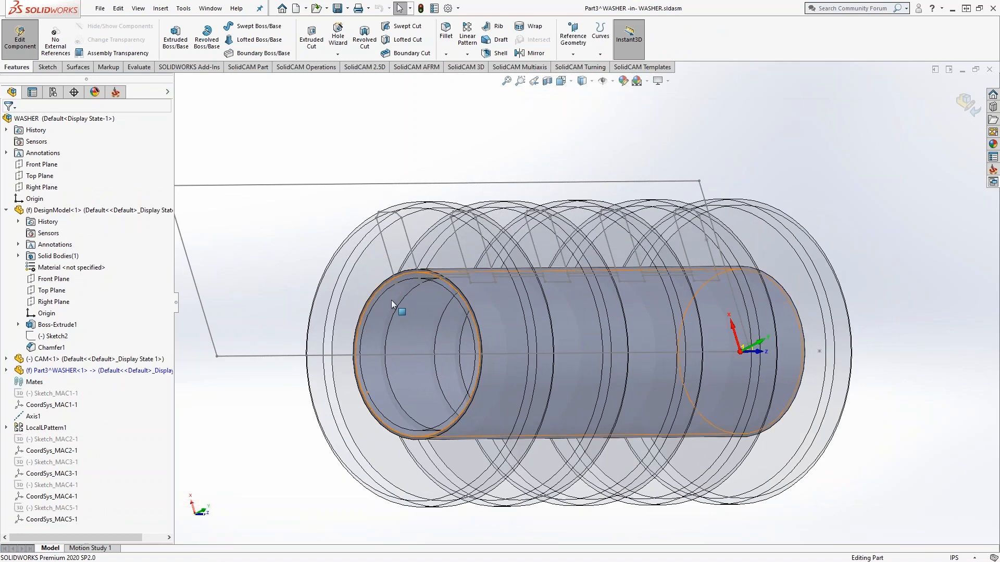
{"action": "middle_click_drag", "start_coordinate": [414, 344], "coordinate": [385, 294]}
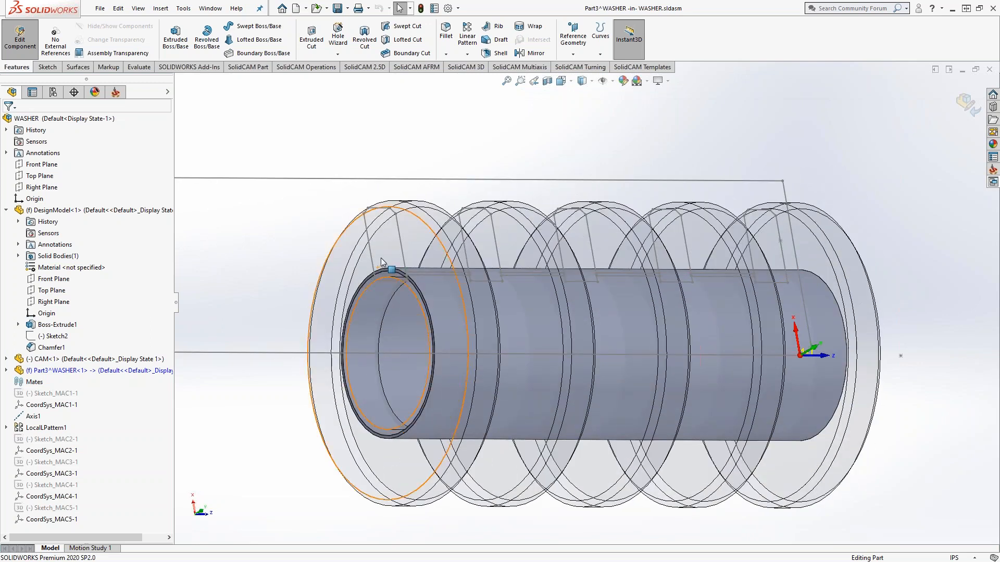
{"action": "left_click", "coordinate": [20, 39]}
{"action": "middle_click_drag", "start_coordinate": [241, 125], "coordinate": [250, 197]}
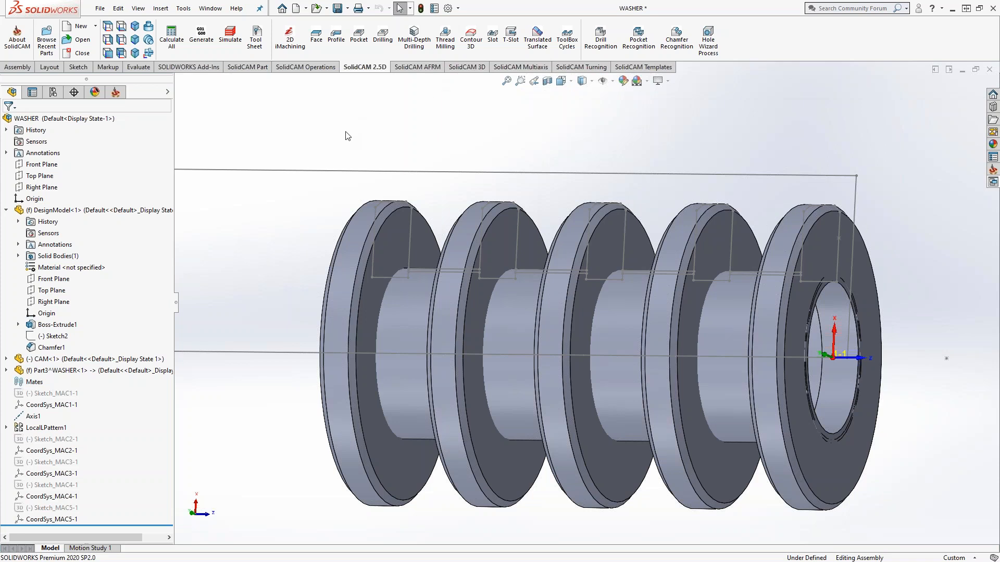
- Start opening another CAM-Part, and browse to the Training Materials folder
{"action": "left_click", "coordinate": [186, 11]}
{"action": "mouse_move", "coordinate": [208, 58]}
{"action": "left_click", "coordinate": [342, 72]}
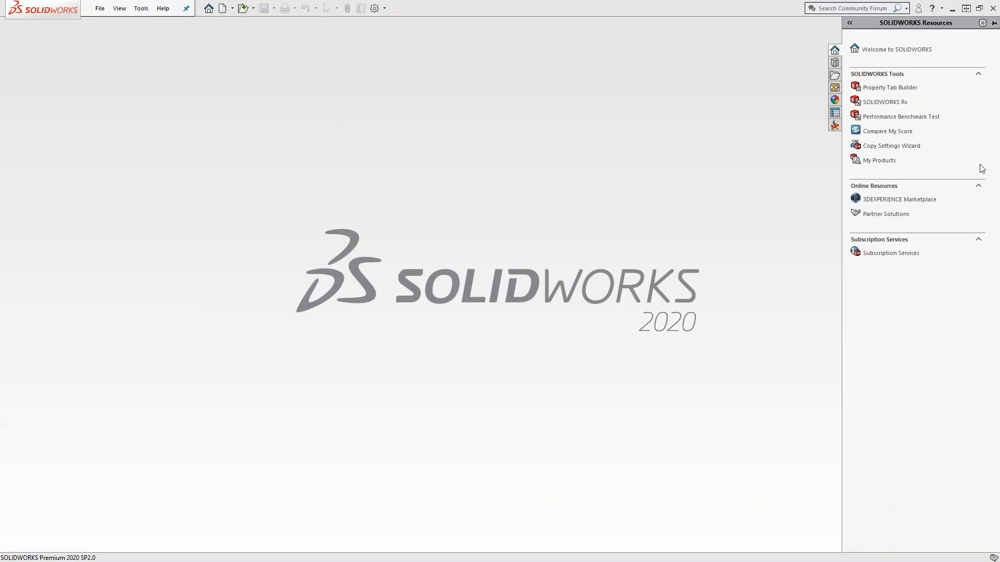
{"action": "left_click_drag", "start_coordinate": [496, 130], "coordinate": [351, 121]}
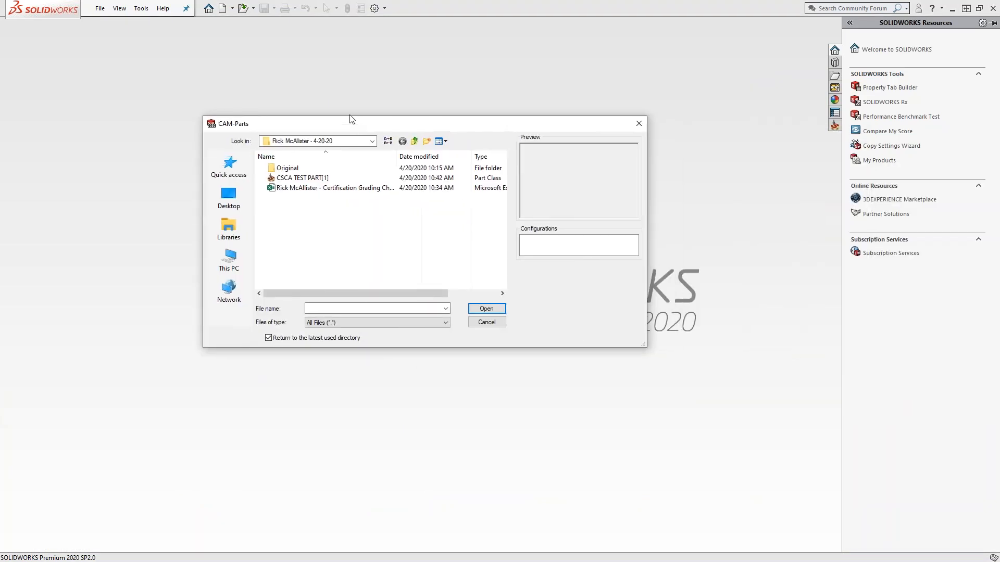
{"action": "left_click", "coordinate": [372, 141]}
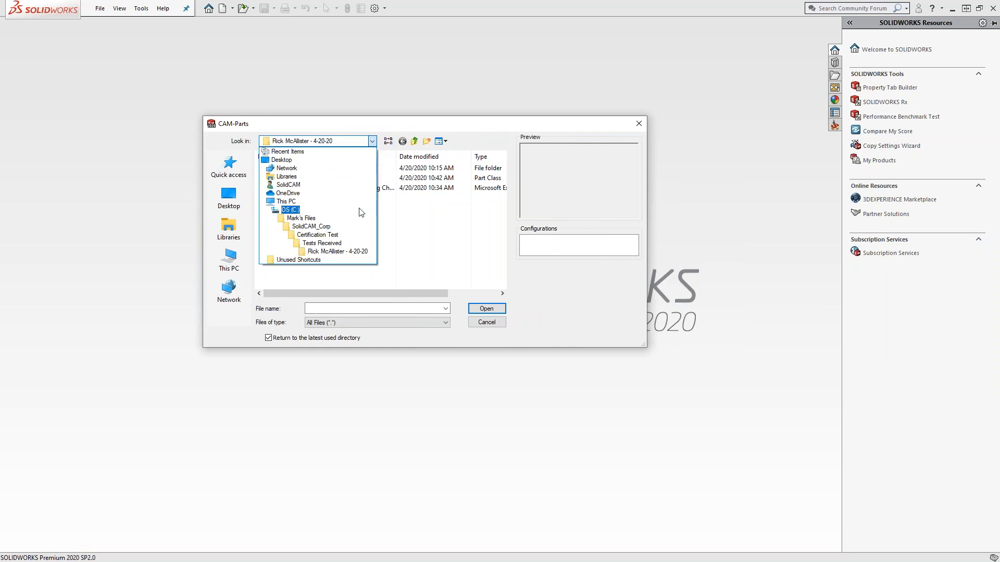
{"action": "left_click", "coordinate": [318, 218]}
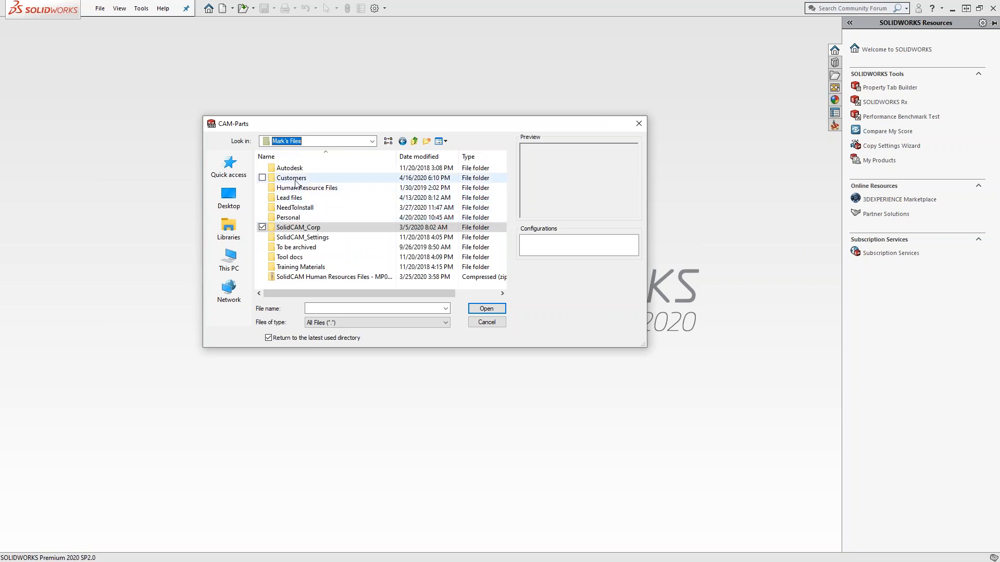
{"action": "double_click", "coordinate": [319, 268]}
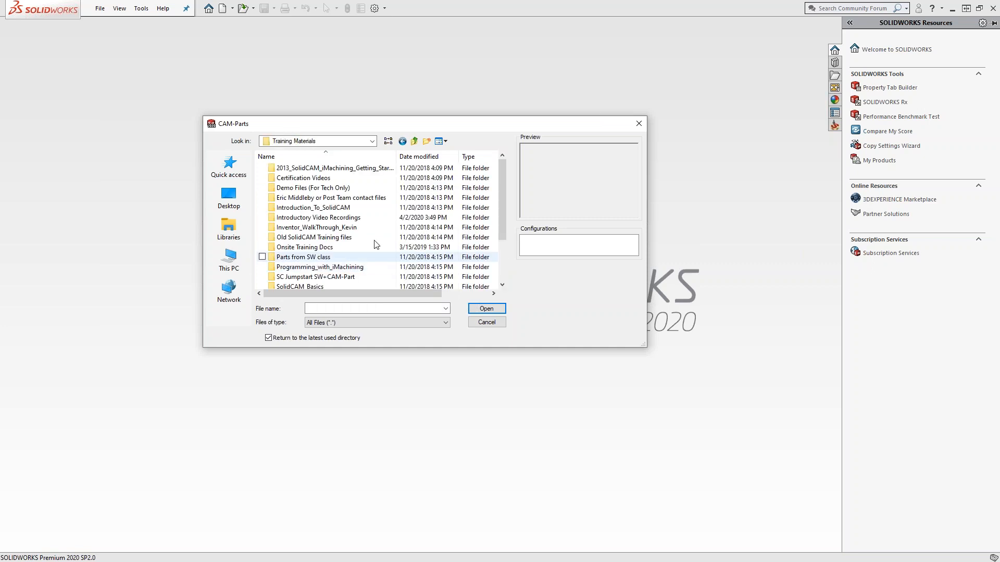
- Open the PLUNGE PART CAM-Part stored under the Introductory Video Recordings folder
{"action": "double_click", "coordinate": [349, 219]}
{"action": "double_click", "coordinate": [310, 238]}
{"action": "left_click", "coordinate": [296, 177]}
{"action": "left_click", "coordinate": [486, 308]}
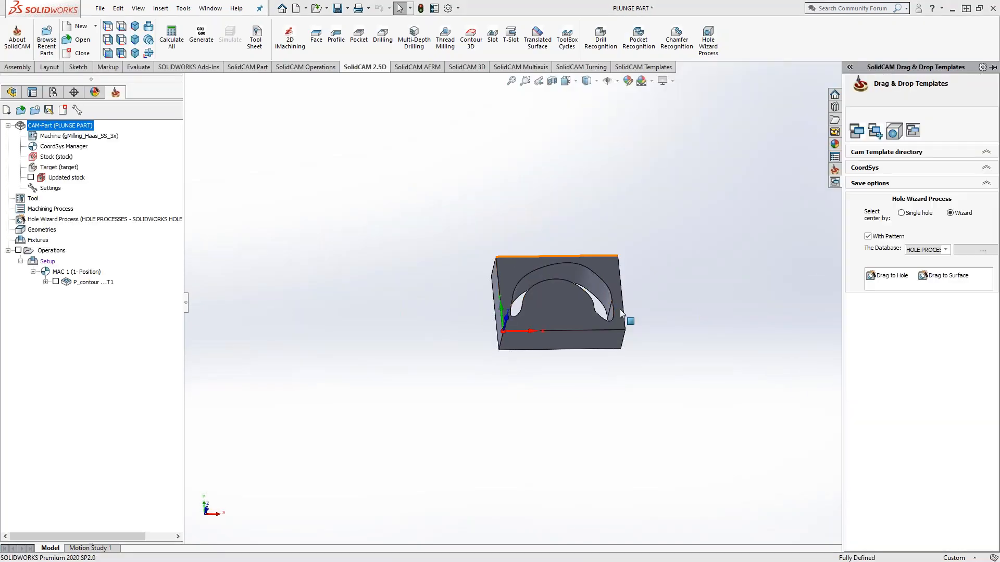
- Show the contour geometry of the P_contour operation on the curved pocket, and close the geometry display
{"action": "left_click", "coordinate": [561, 304]}
{"action": "right_click", "coordinate": [562, 305]}
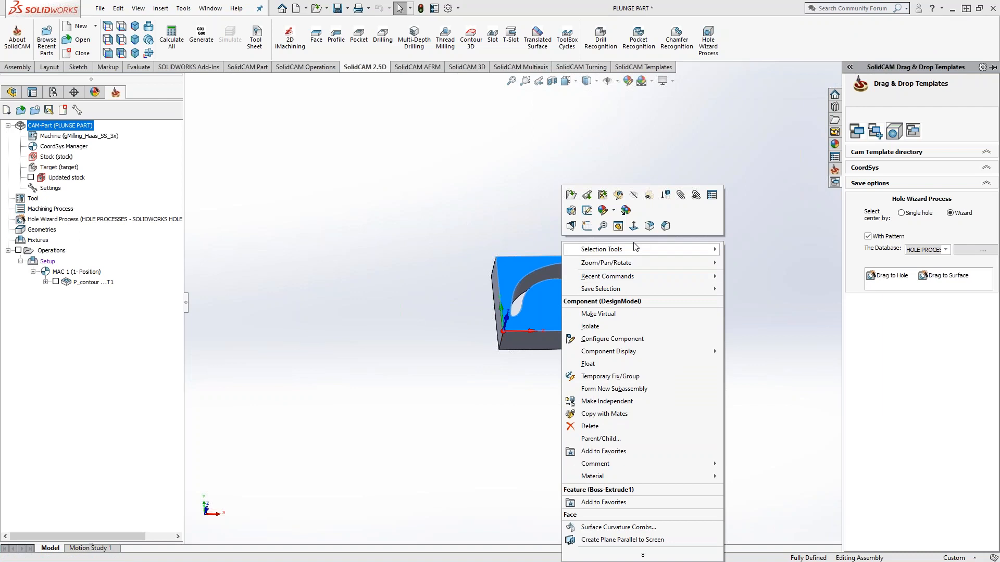
{"action": "left_click", "coordinate": [634, 225]}
{"action": "left_click", "coordinate": [259, 228]}
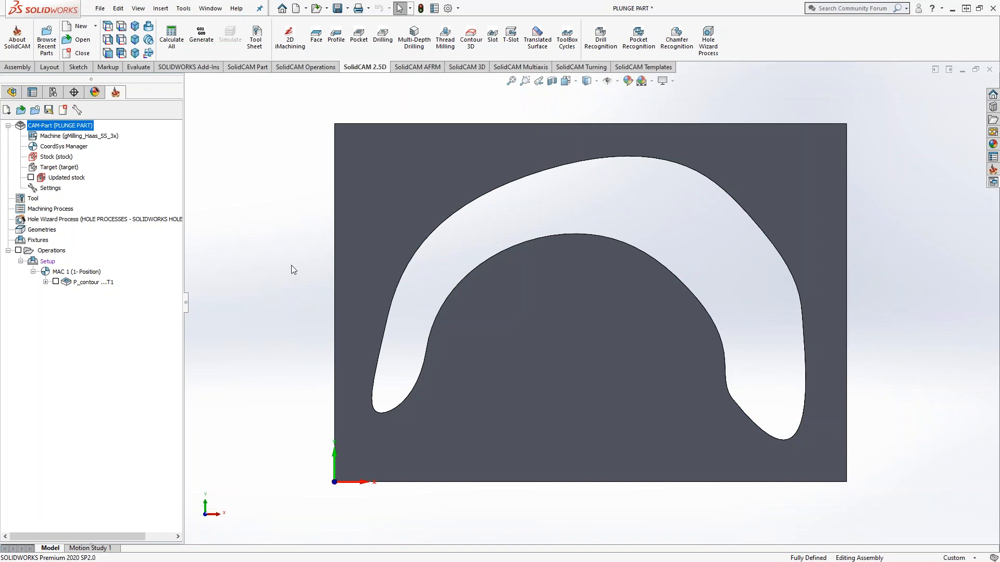
{"action": "left_click", "coordinate": [46, 283]}
{"action": "right_click", "coordinate": [82, 294]}
{"action": "left_click", "coordinate": [93, 299]}
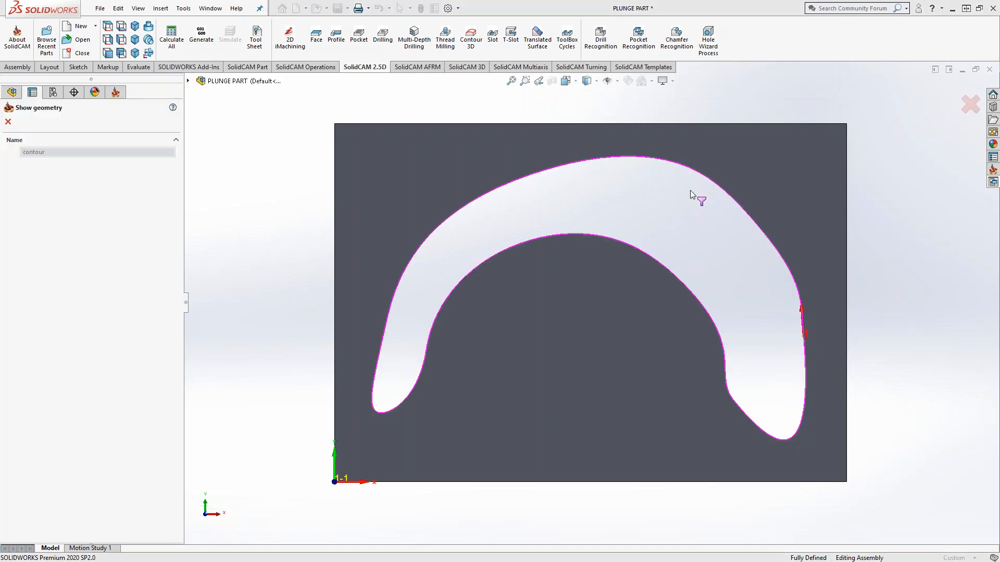
{"action": "left_click", "coordinate": [8, 122]}
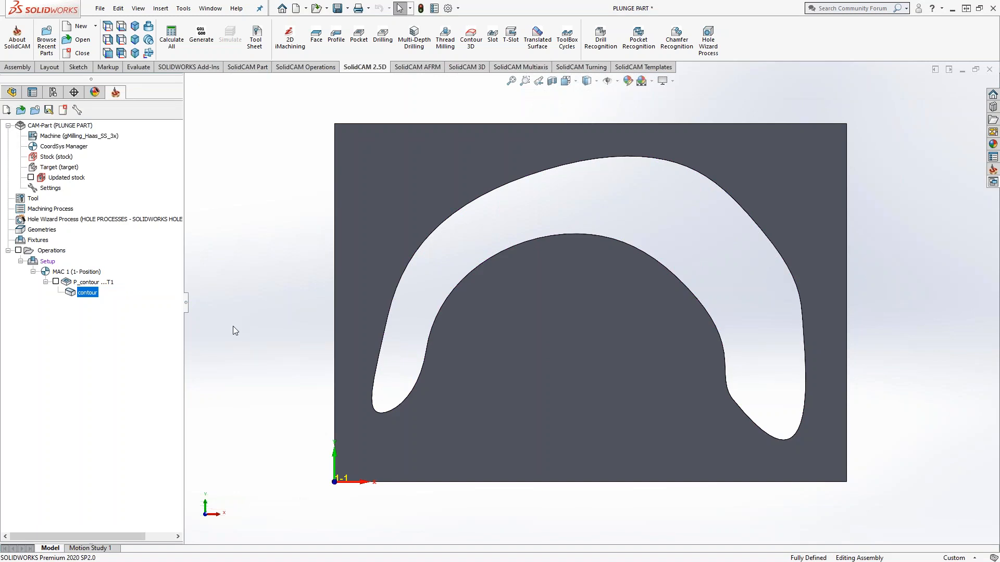
- Open the P_contour pocket operation, and review its geometry, drill tool data and milling levels, including the pocket depth
{"action": "left_click", "coordinate": [82, 283]}
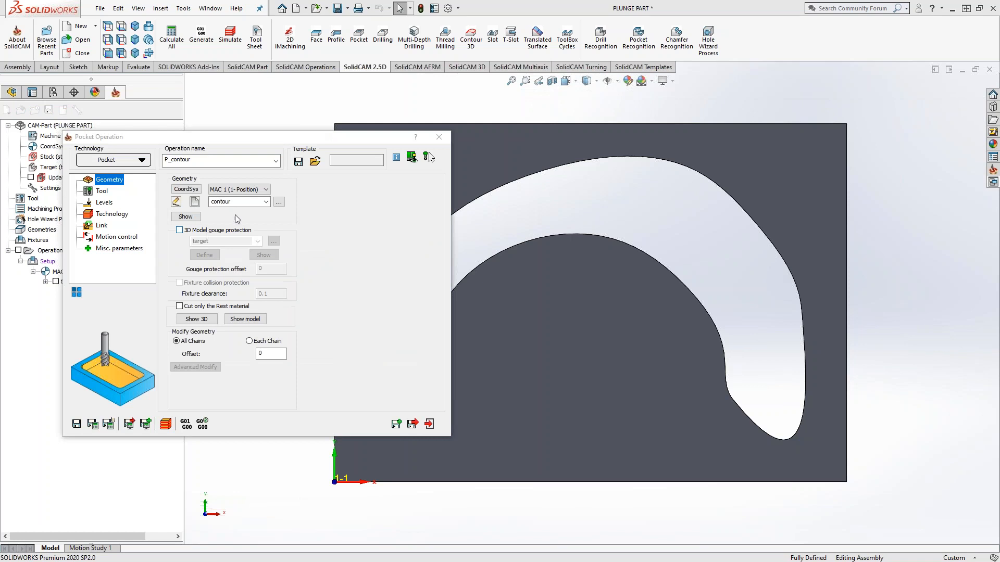
{"action": "left_click", "coordinate": [101, 192]}
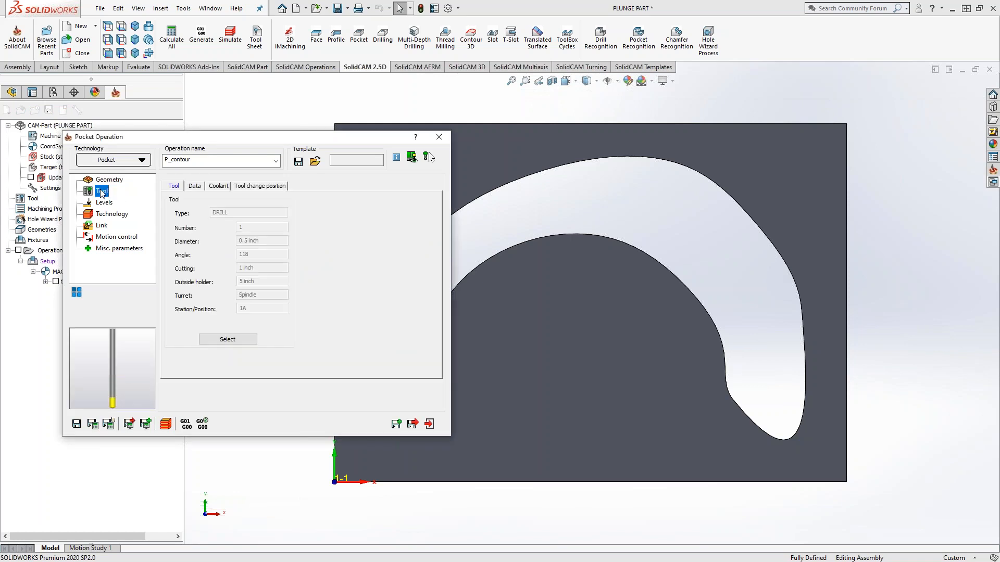
{"action": "left_click", "coordinate": [105, 204]}
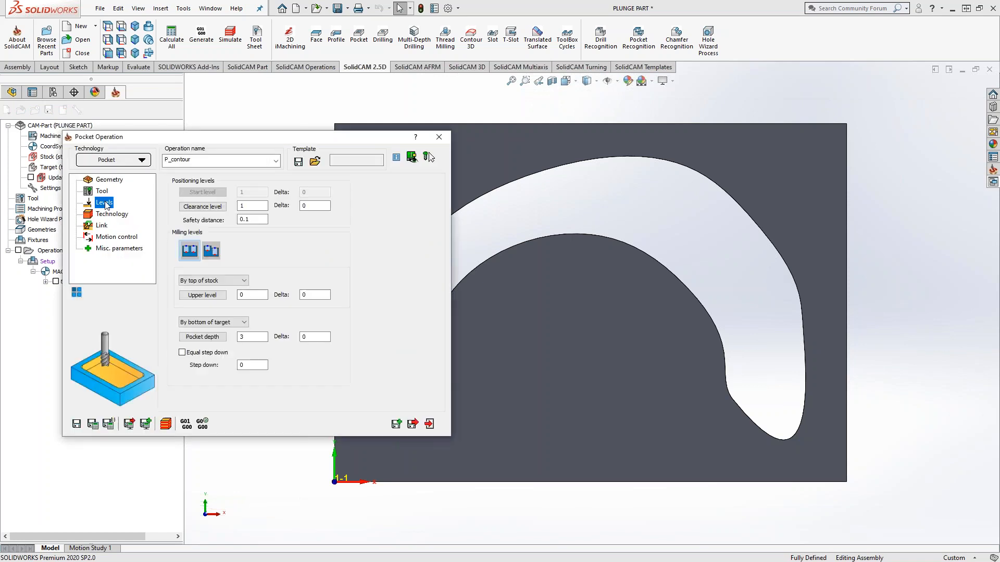
{"action": "left_click", "coordinate": [241, 337]}
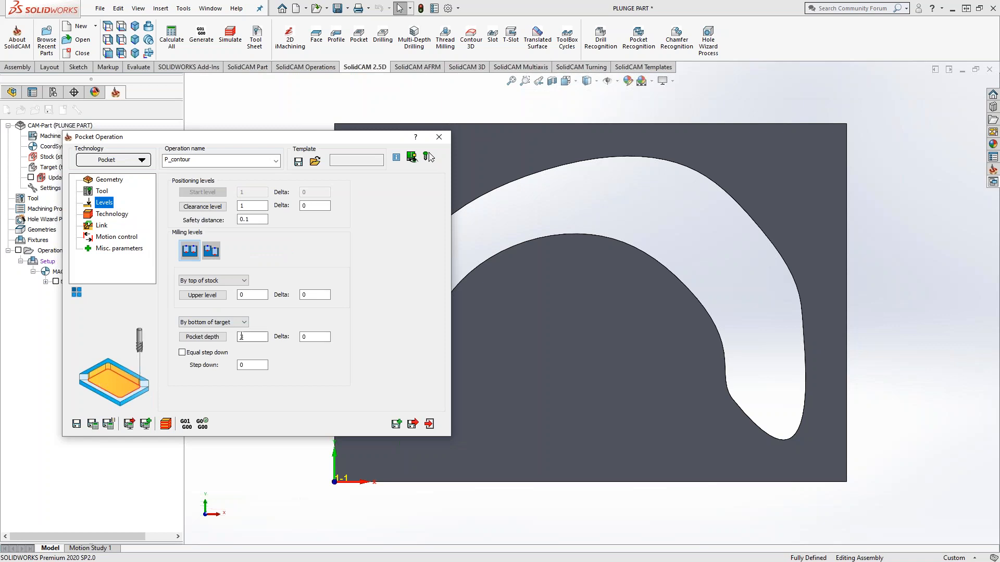
- Review the available technology types of the P_contour pocket operation and its plunging options
{"action": "left_click", "coordinate": [112, 214]}
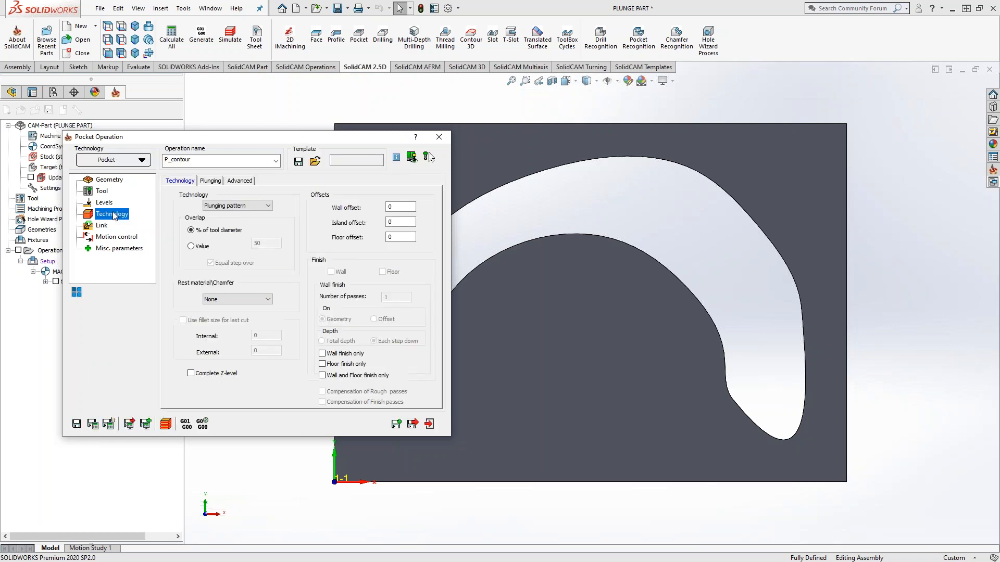
{"action": "left_click", "coordinate": [253, 205]}
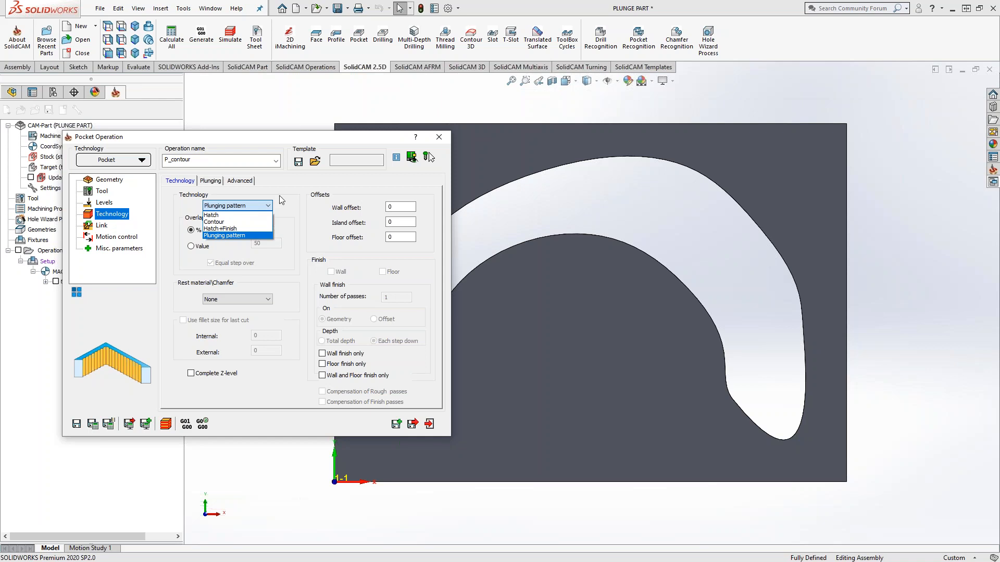
{"action": "left_click", "coordinate": [211, 182]}
{"action": "left_click", "coordinate": [210, 181]}
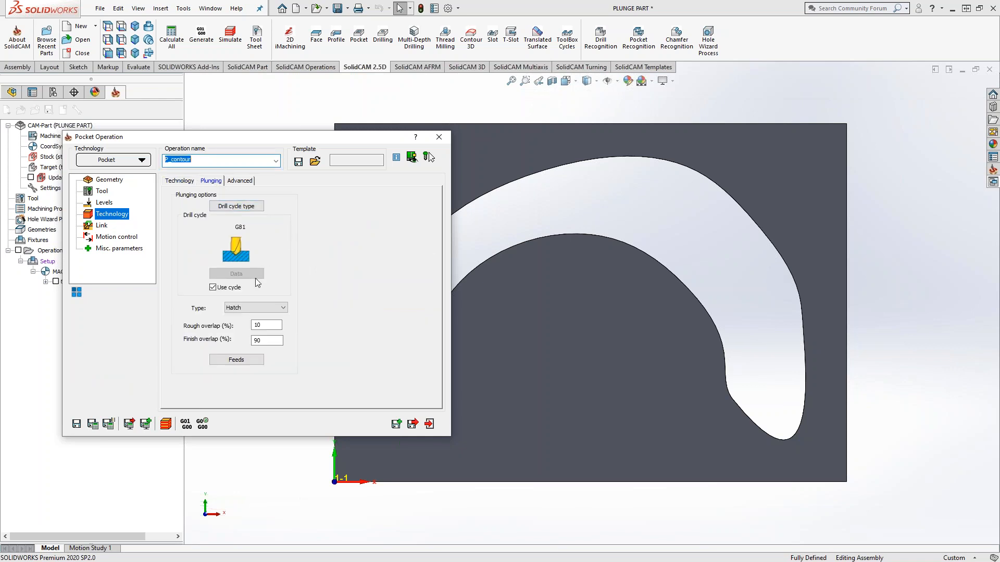
- Try the G83 drill cycle for the plunging, view its drill options without changing them, and set the cycle back to G81
{"action": "left_click", "coordinate": [237, 206]}
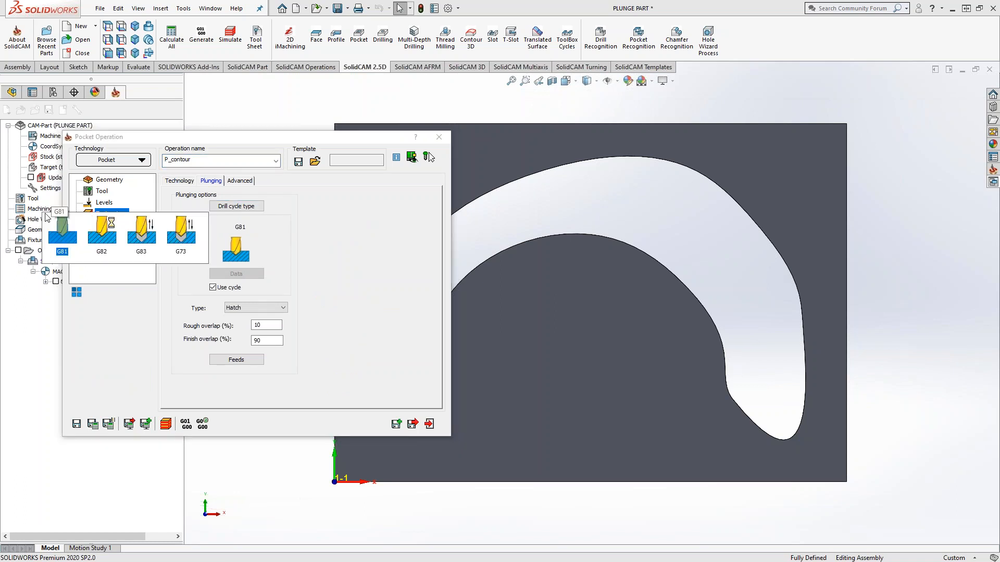
{"action": "left_click", "coordinate": [141, 238]}
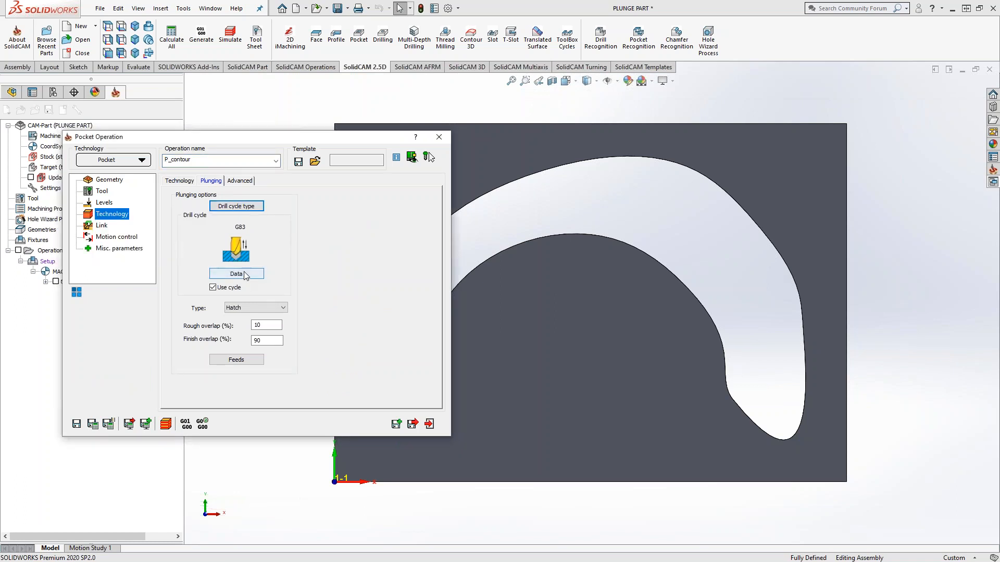
{"action": "left_click", "coordinate": [236, 273]}
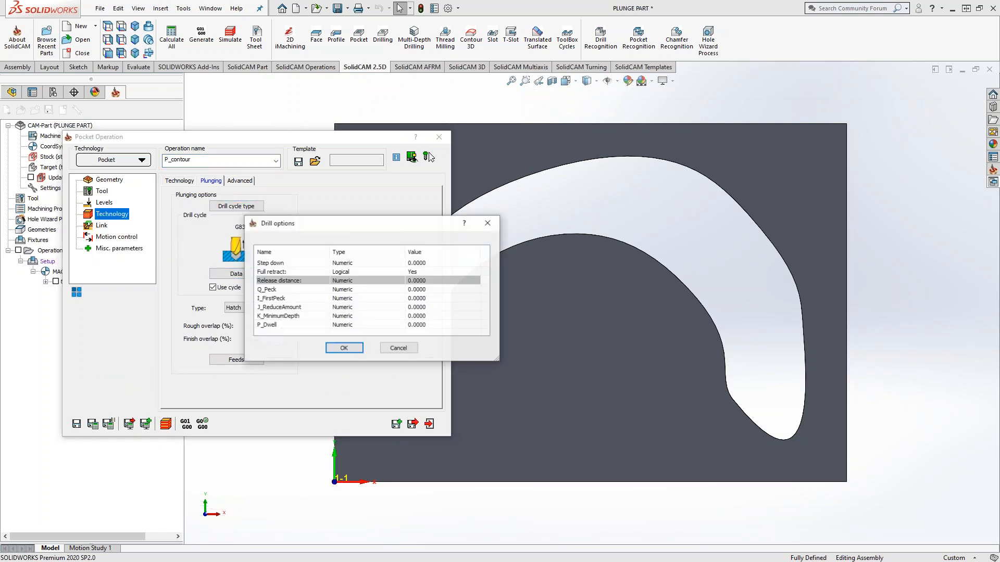
{"action": "left_click", "coordinate": [398, 348]}
{"action": "left_click", "coordinate": [236, 206]}
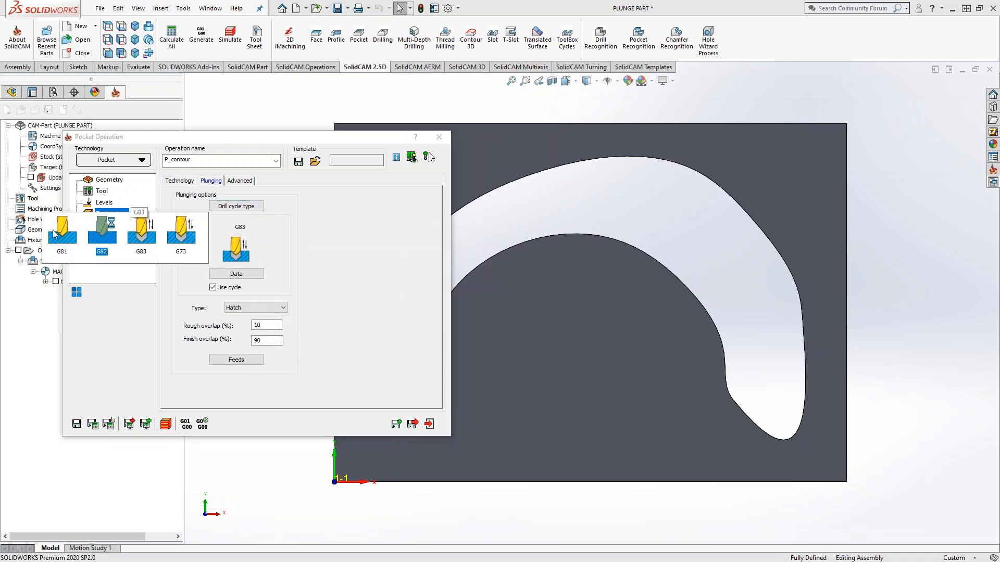
{"action": "left_click", "coordinate": [62, 231]}
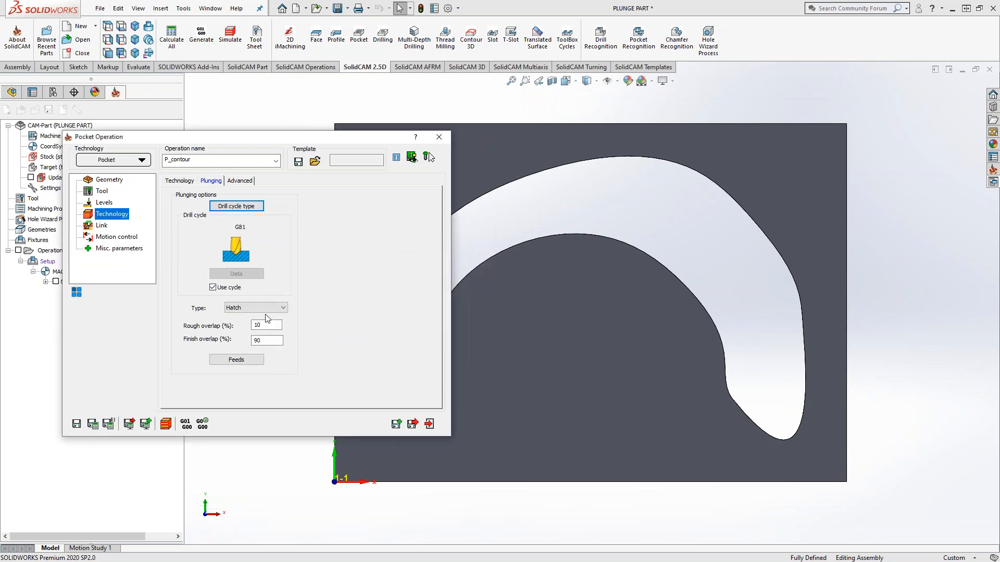
- Review the available plunging pattern types, and display the P_contour tool path on the curved pocket
{"action": "left_click", "coordinate": [280, 309]}
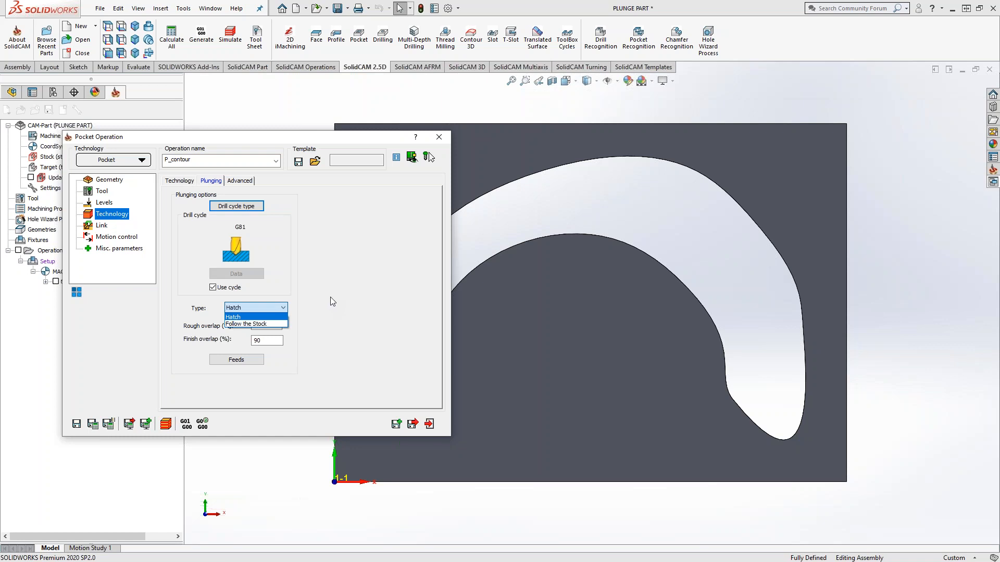
{"action": "left_click", "coordinate": [299, 313]}
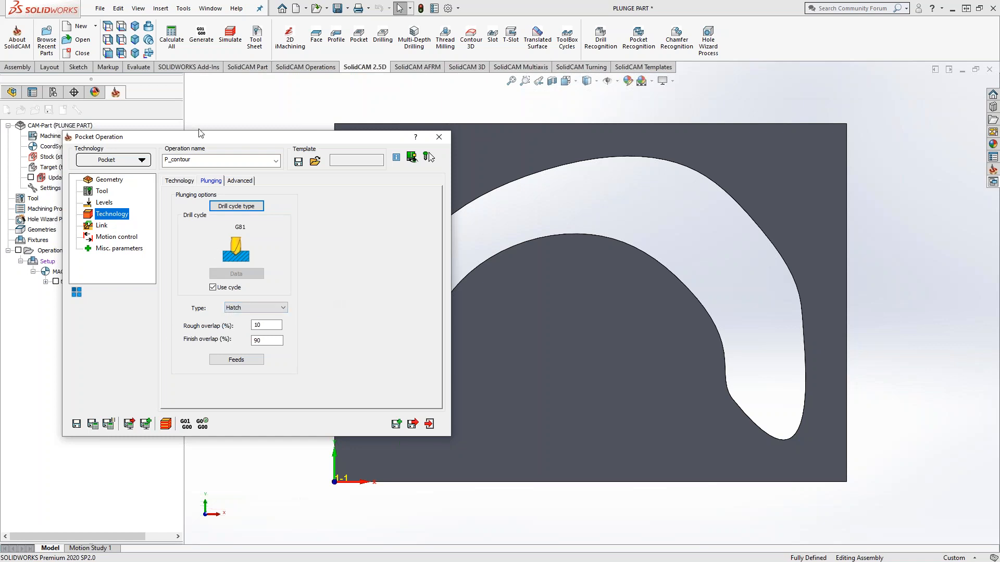
{"action": "mouse_move", "coordinate": [197, 140]}
{"action": "left_mouse_down"}
{"action": "mouse_move", "coordinate": [271, 155]}
{"action": "mouse_move", "coordinate": [165, 114]}
{"action": "left_mouse_up"}
{"action": "left_click", "coordinate": [56, 281]}
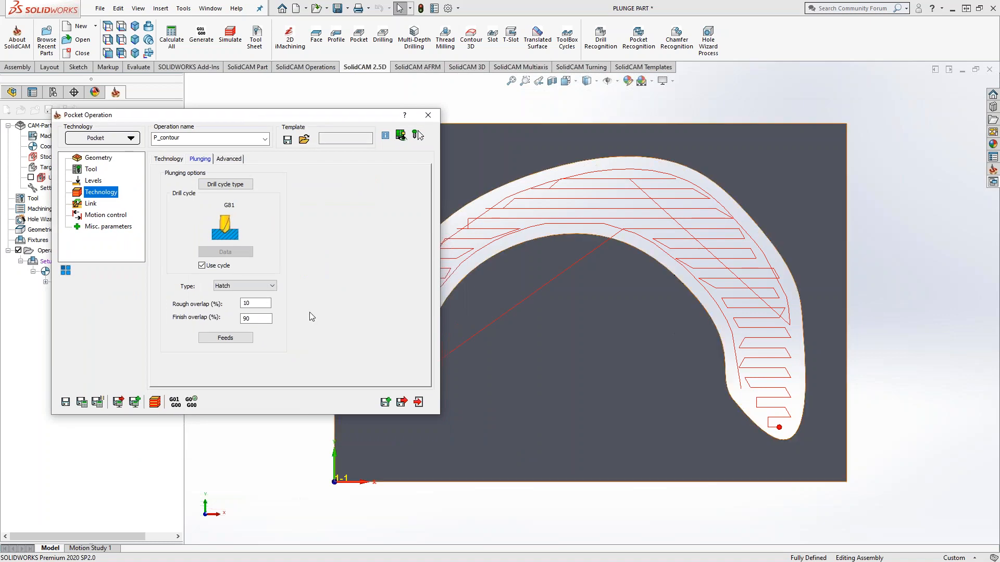
- Review the plunging pattern technology and rough overlap settings, exit the P_contour operation, and hide its tool path
{"action": "left_click", "coordinate": [166, 159]}
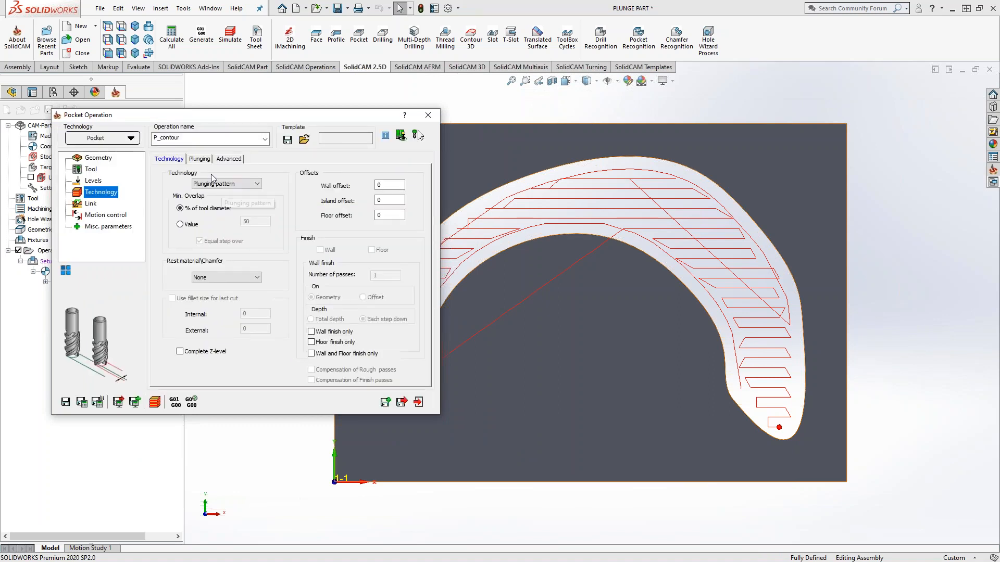
{"action": "left_click", "coordinate": [199, 159]}
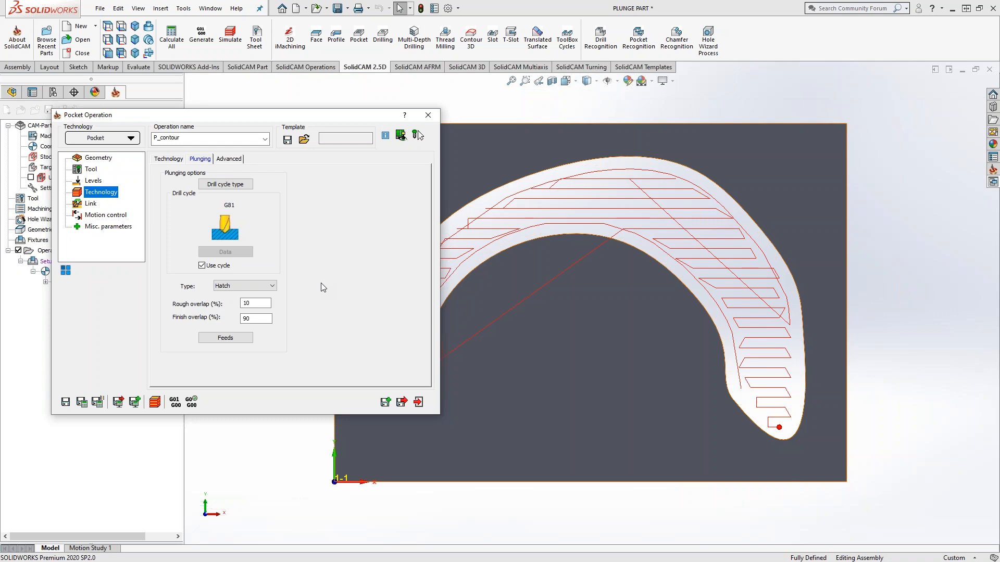
{"action": "double_click", "coordinate": [250, 303]}
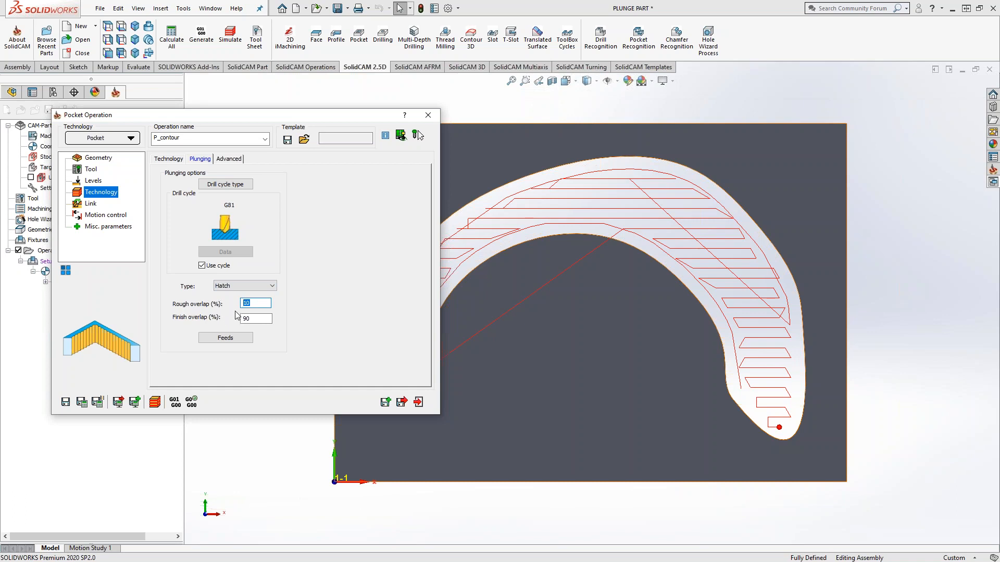
{"action": "left_click", "coordinate": [419, 402]}
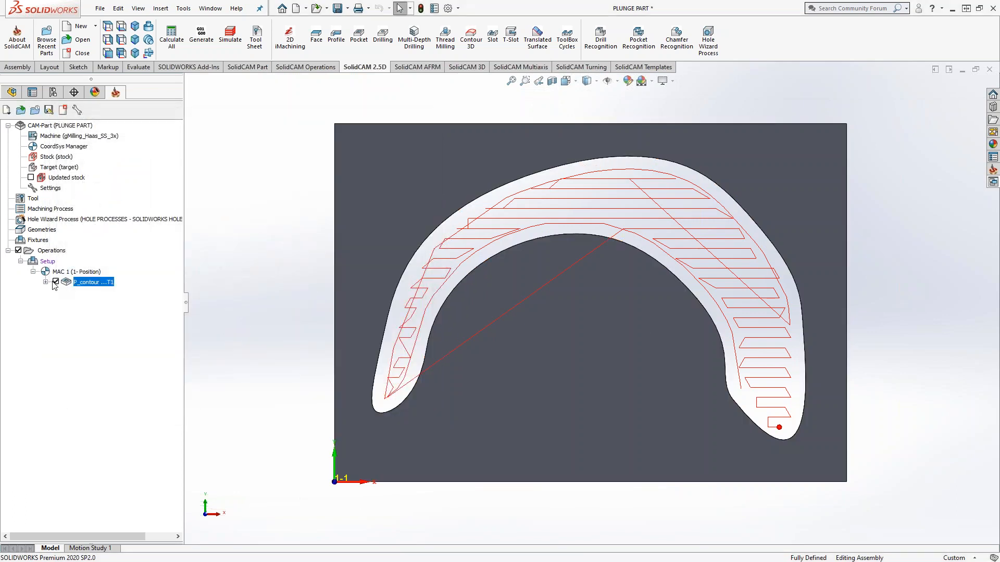
{"action": "left_click", "coordinate": [56, 282]}
- Simulate the P_contour operation in SolidVerify at reduced speed, inspect the plunged pocket from several angles, and exit the simulation
{"action": "right_click", "coordinate": [87, 283]}
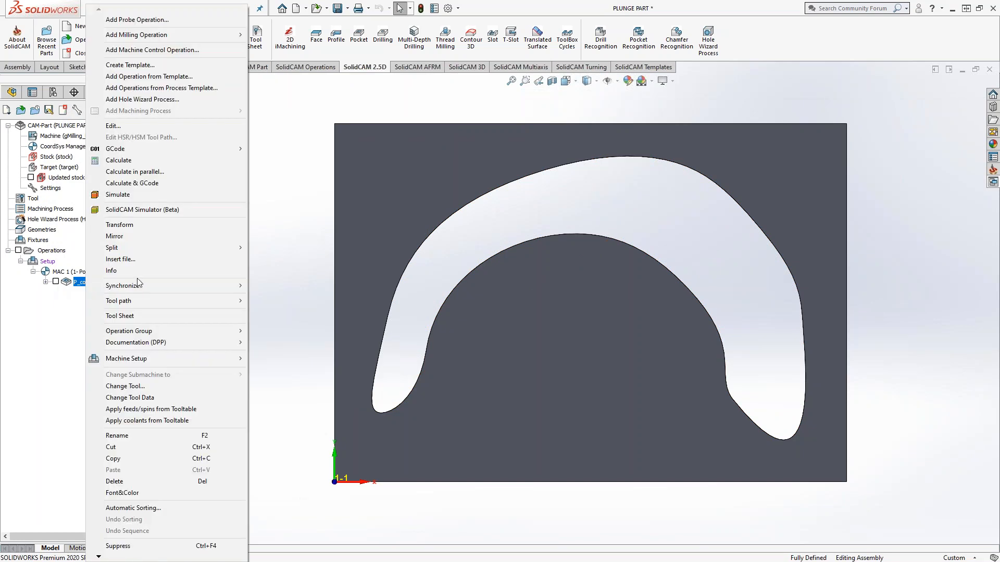
{"action": "left_click", "coordinate": [128, 196]}
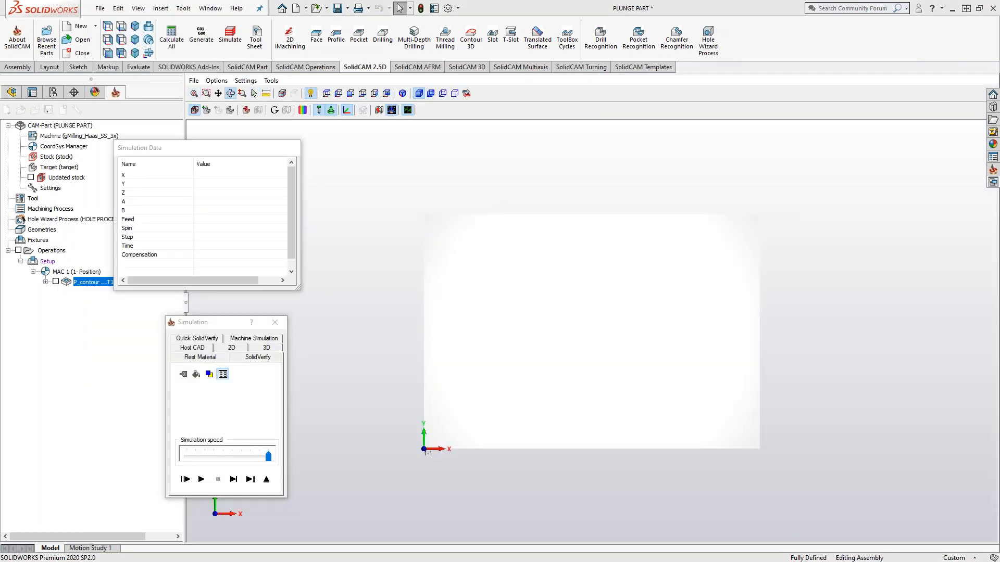
{"action": "middle_click_drag", "start_coordinate": [499, 314], "coordinate": [496, 319]}
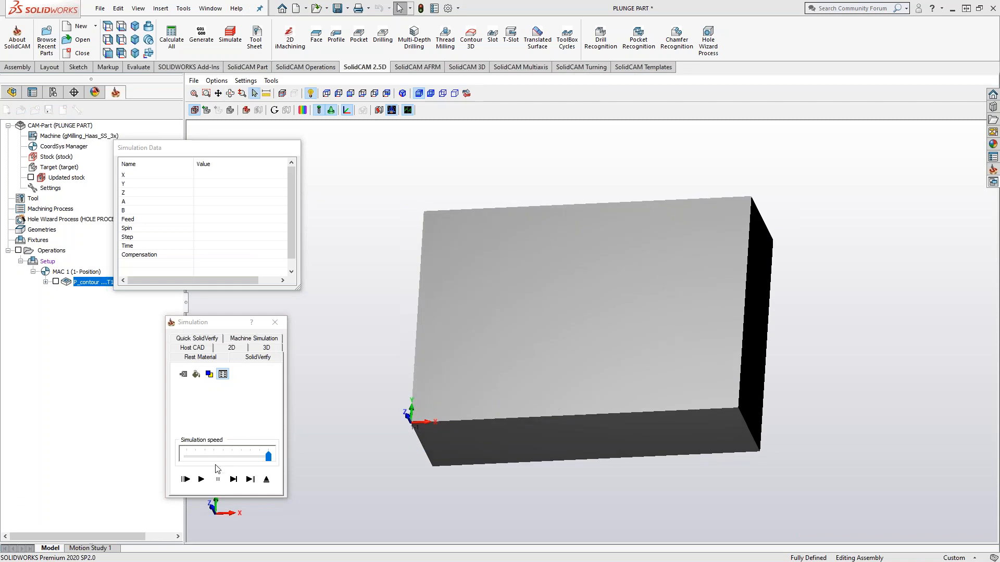
{"action": "left_click_drag", "start_coordinate": [268, 457], "coordinate": [223, 457]}
{"action": "left_click", "coordinate": [201, 479]}
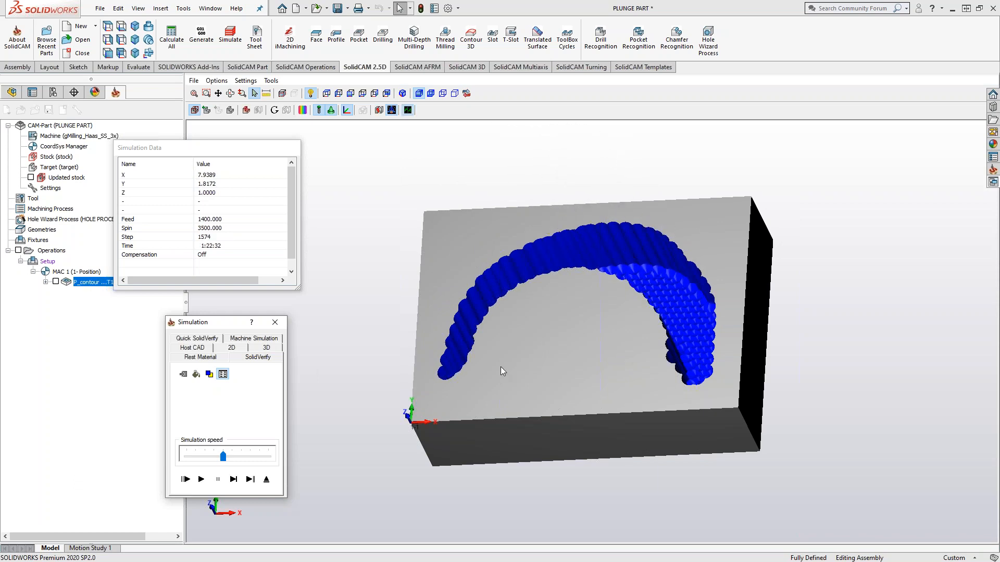
{"action": "mouse_move", "coordinate": [501, 366]}
{"action": "left_mouse_down"}
{"action": "mouse_move", "coordinate": [509, 379]}
{"action": "mouse_move", "coordinate": [505, 356]}
{"action": "mouse_move", "coordinate": [489, 356]}
{"action": "left_mouse_up"}
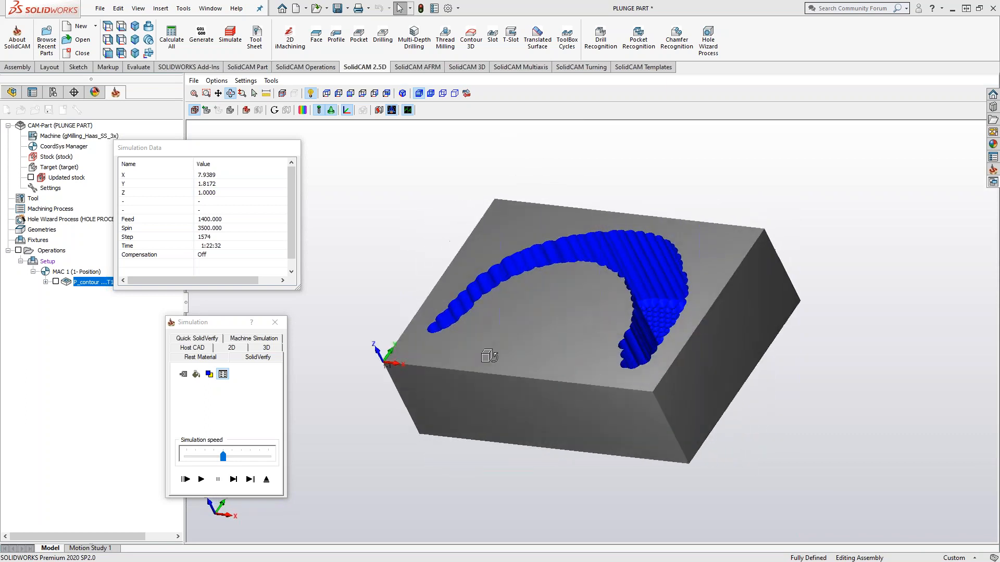
{"action": "left_click", "coordinate": [266, 479]}
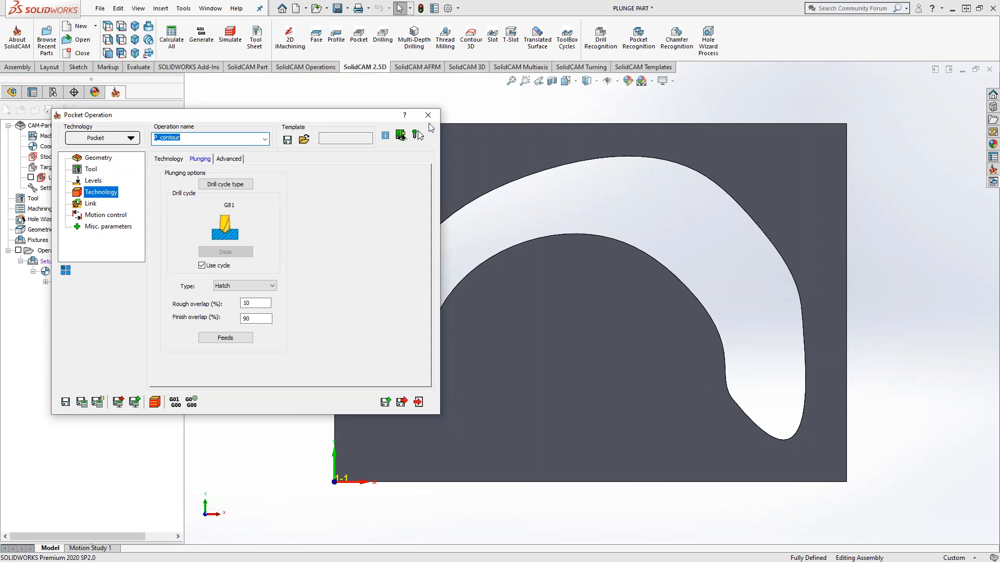
- Close and reopen the P_contour operation to review its save and parallel calculation options, and exit it
{"action": "left_click", "coordinate": [428, 115]}
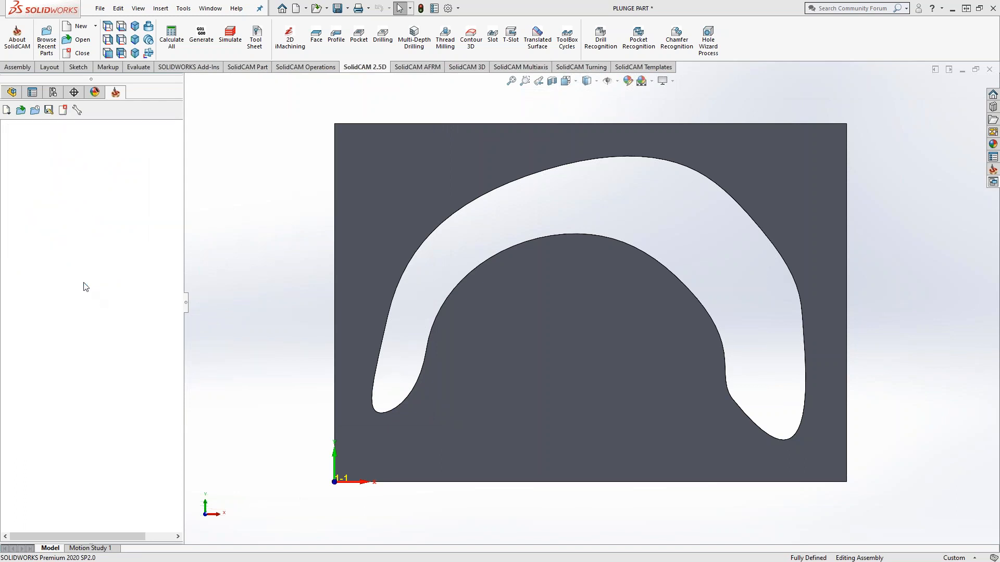
{"action": "double_click", "coordinate": [83, 282]}
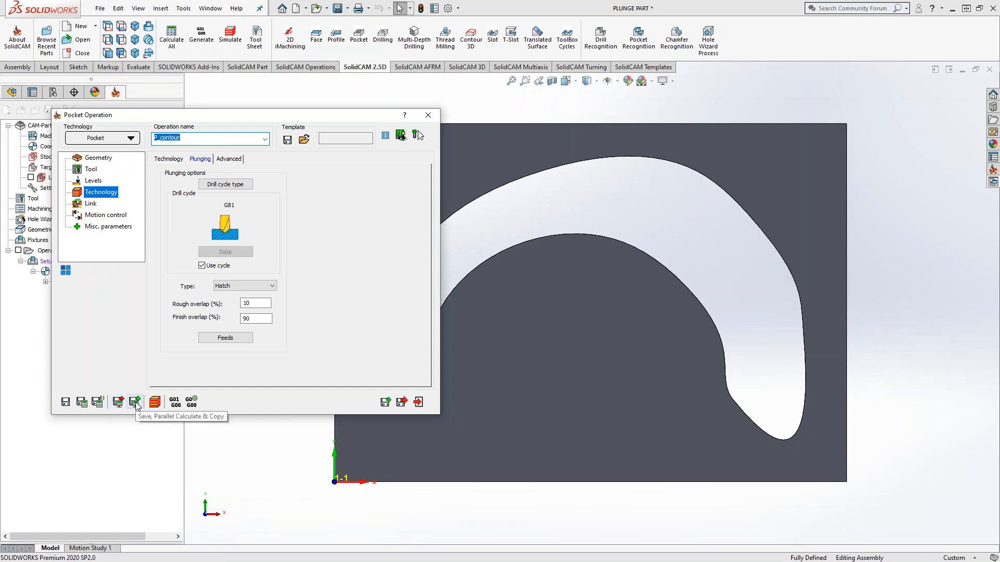
{"action": "left_click", "coordinate": [136, 403]}
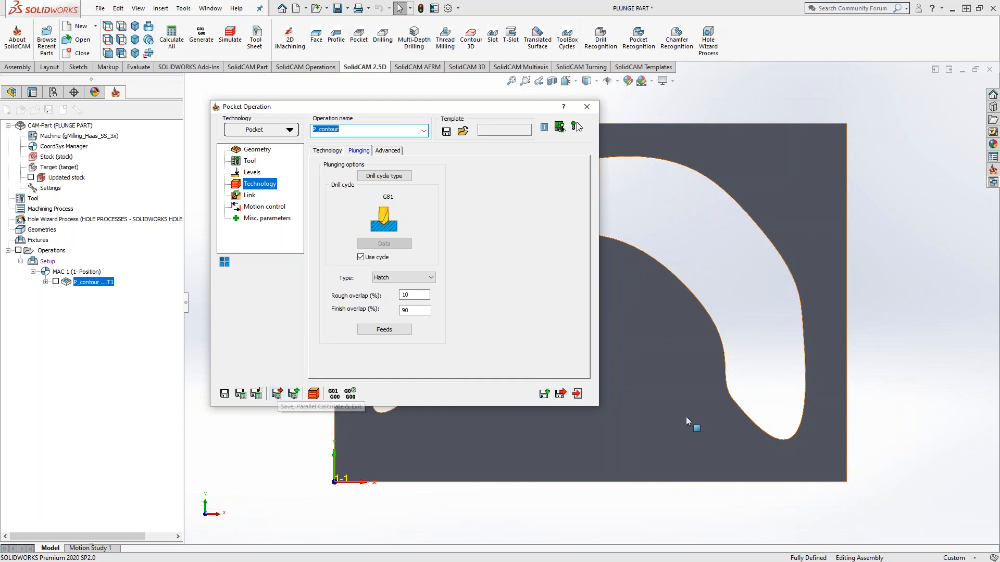
{"action": "left_click", "coordinate": [583, 392]}
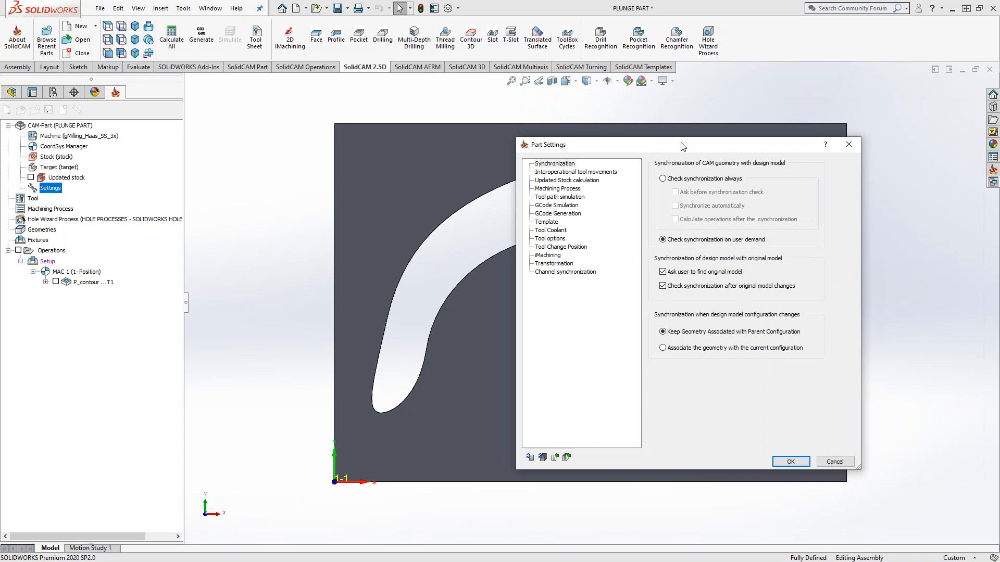
- Leave the part settings unchanged, and close the PLUNGE PART CAM-Part
{"action": "left_click", "coordinate": [849, 139]}
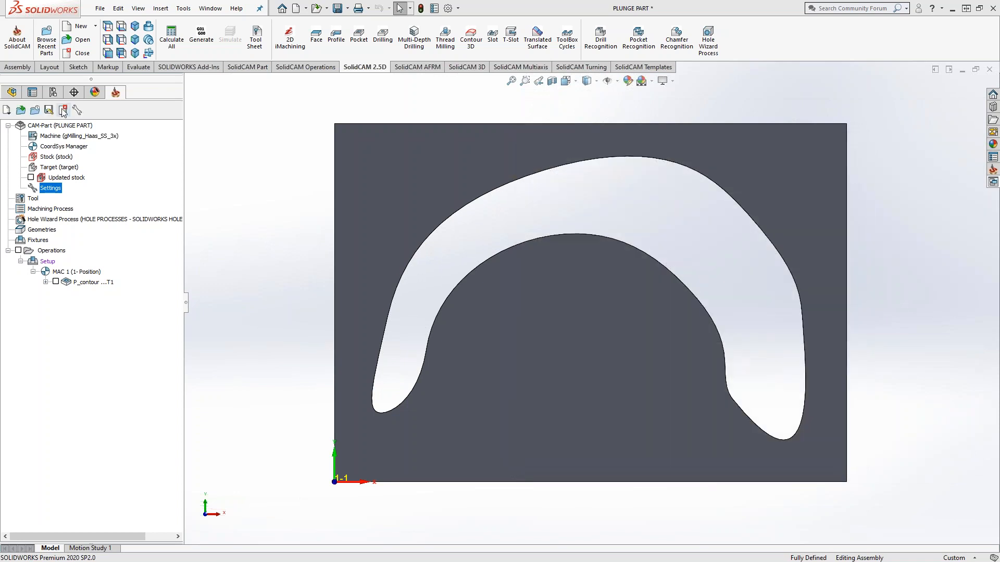
{"action": "left_click", "coordinate": [63, 110]}
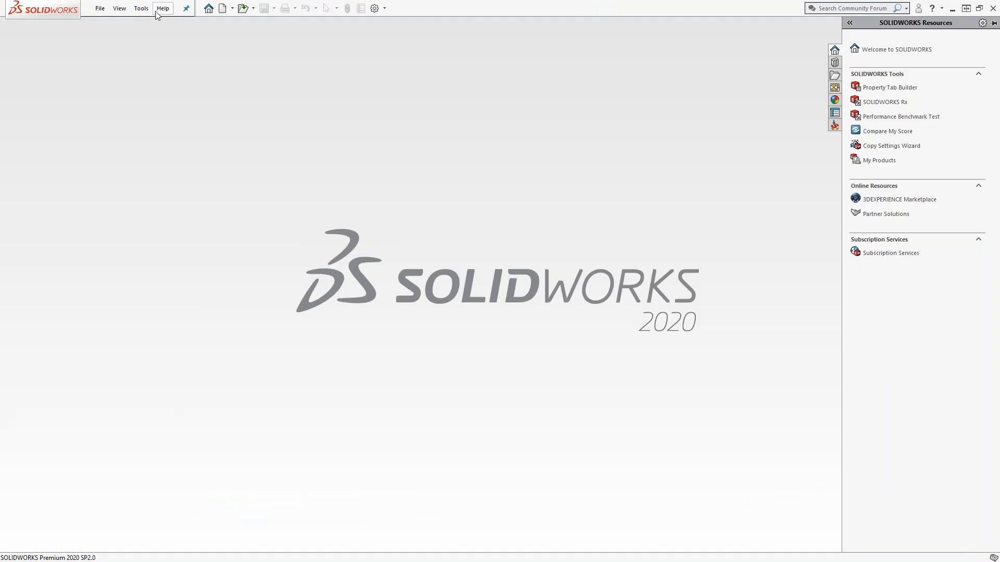
- Review the tool path simulation, GCode and parallel operations pages of the SolidCAM settings, and cancel without changes
{"action": "left_click", "coordinate": [141, 7]}
{"action": "mouse_move", "coordinate": [161, 51]}
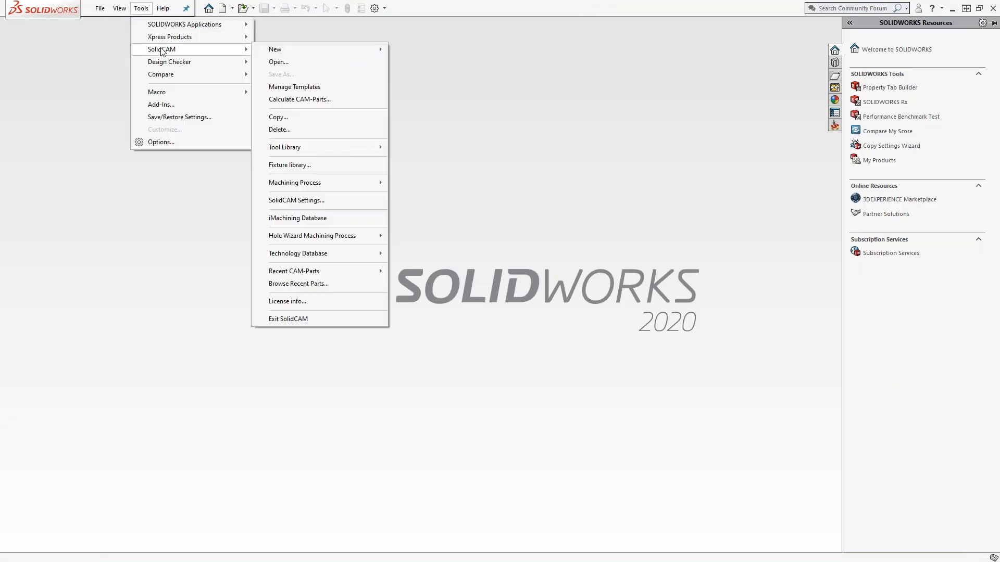
{"action": "left_click", "coordinate": [290, 200]}
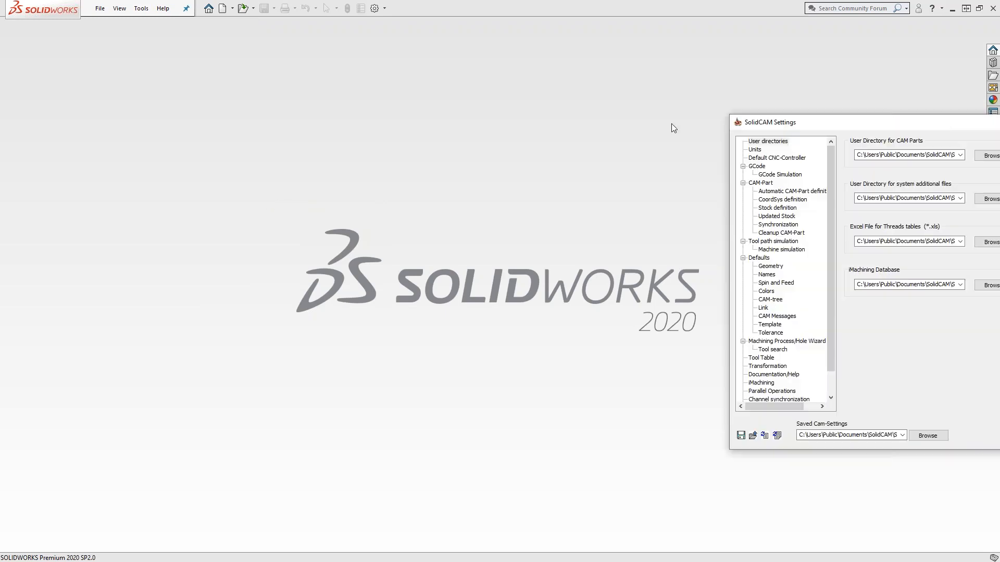
{"action": "left_click", "coordinate": [270, 240]}
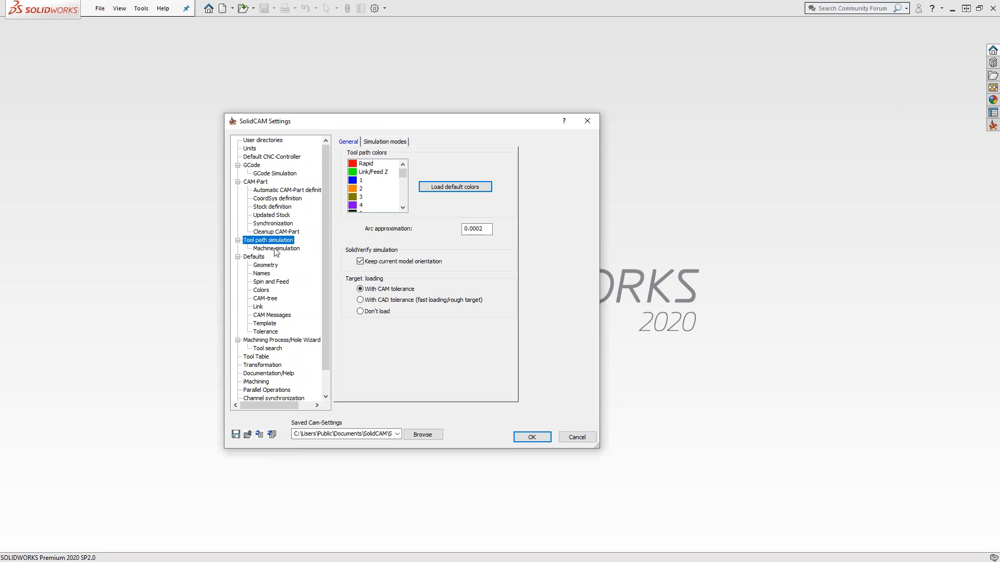
{"action": "left_click", "coordinate": [253, 166]}
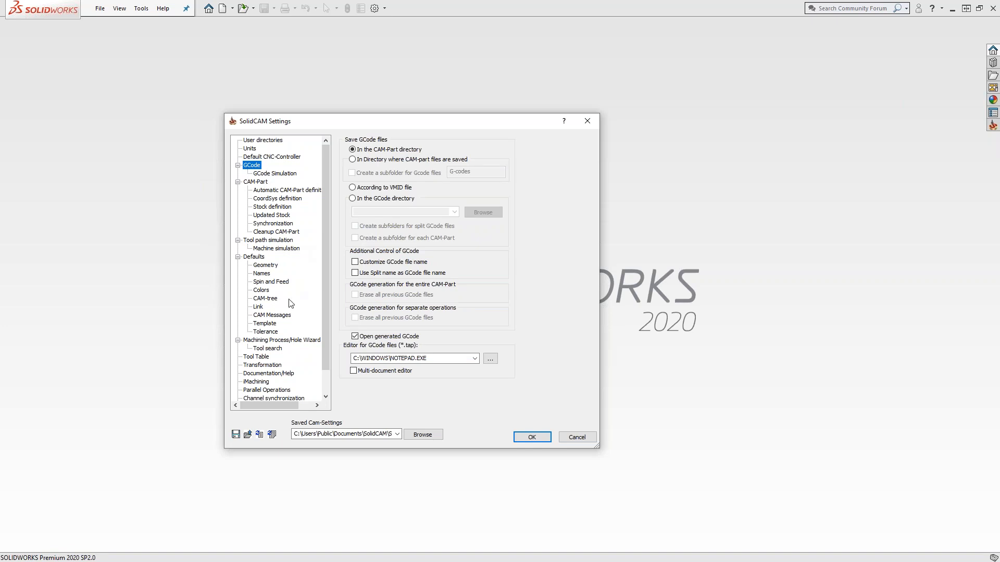
{"action": "scroll", "coordinate": [288, 301], "scroll_direction": "down", "scroll_amount": 1}
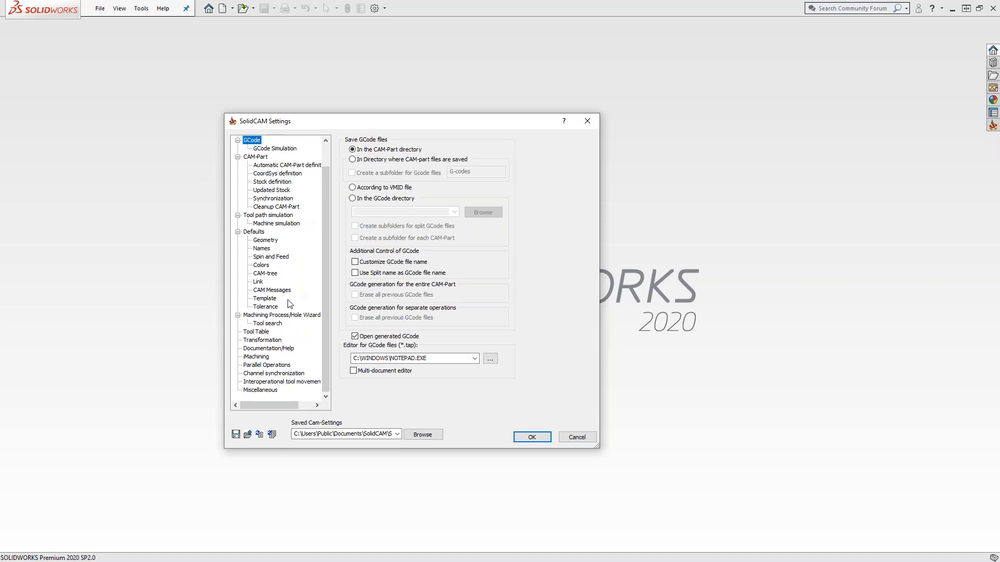
{"action": "left_click", "coordinate": [273, 366]}
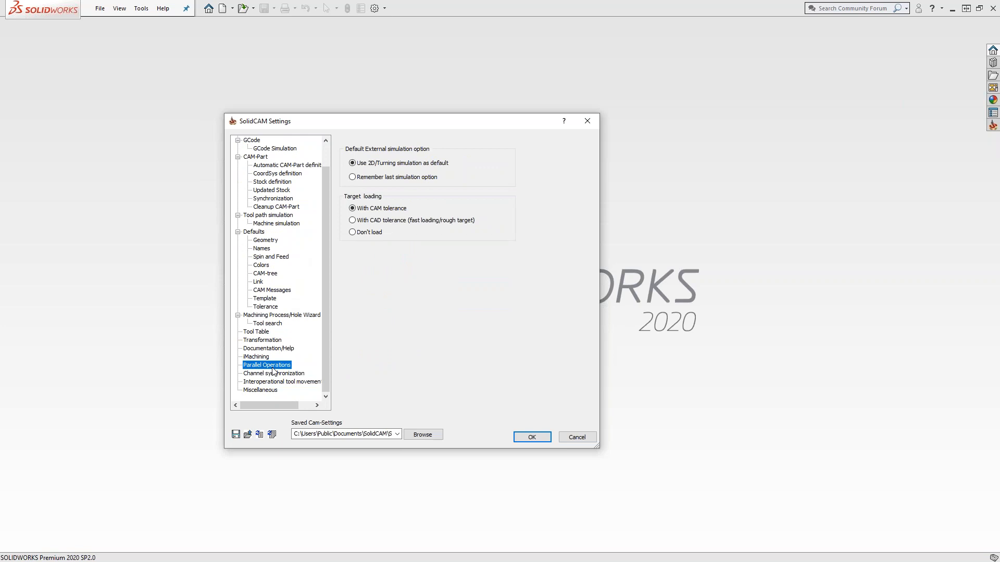
{"action": "left_click", "coordinate": [576, 437]}
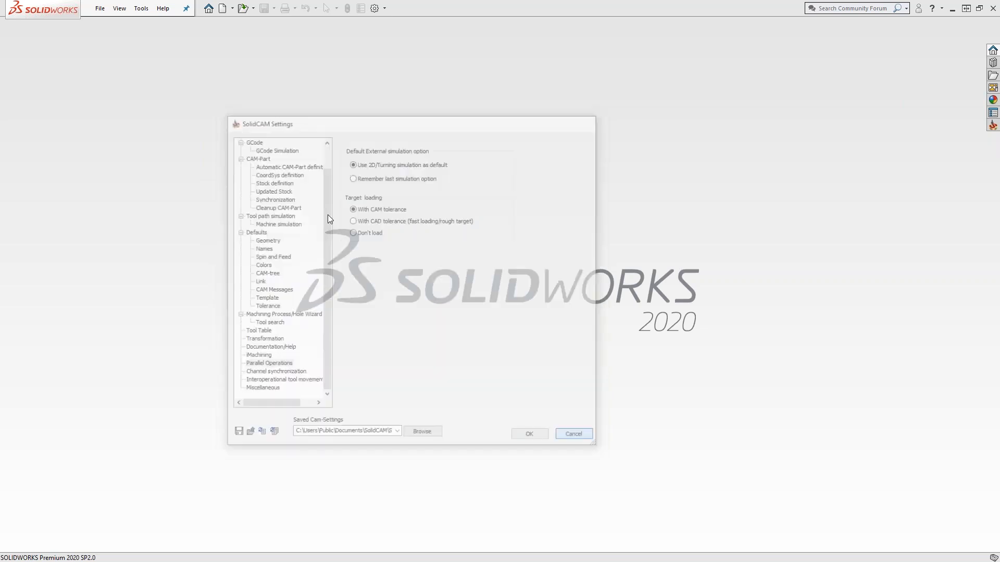
- Open the recent HSR & HSM & HSS.prz CAM-Part, and look through its list of operations
{"action": "left_click", "coordinate": [141, 8]}
{"action": "mouse_move", "coordinate": [171, 50]}
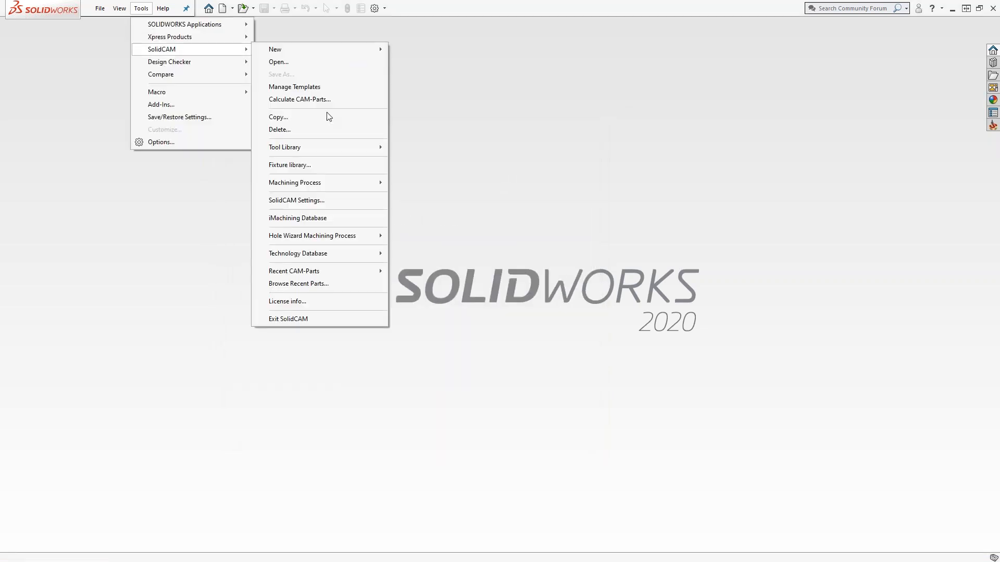
{"action": "mouse_move", "coordinate": [323, 271]}
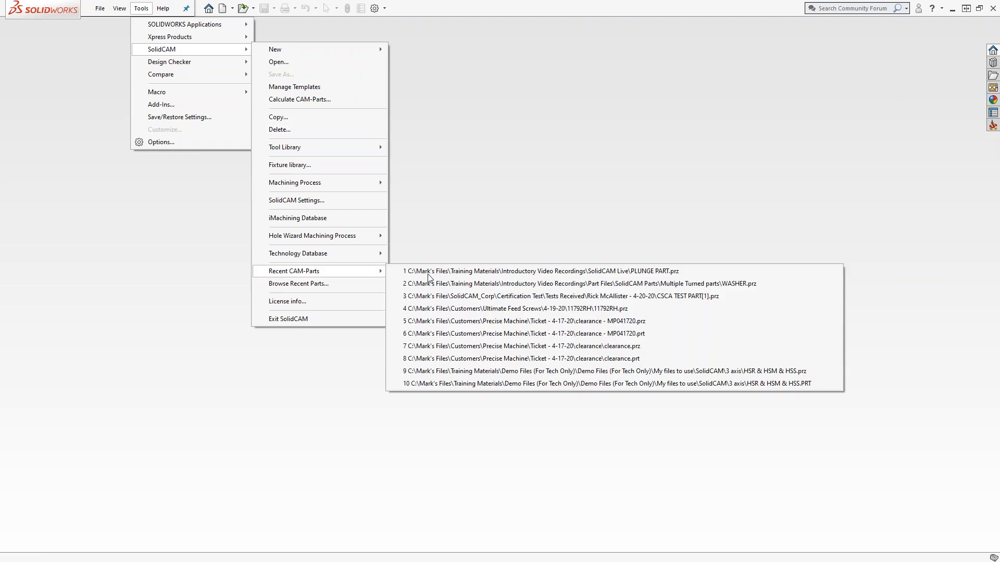
{"action": "left_click", "coordinate": [717, 371]}
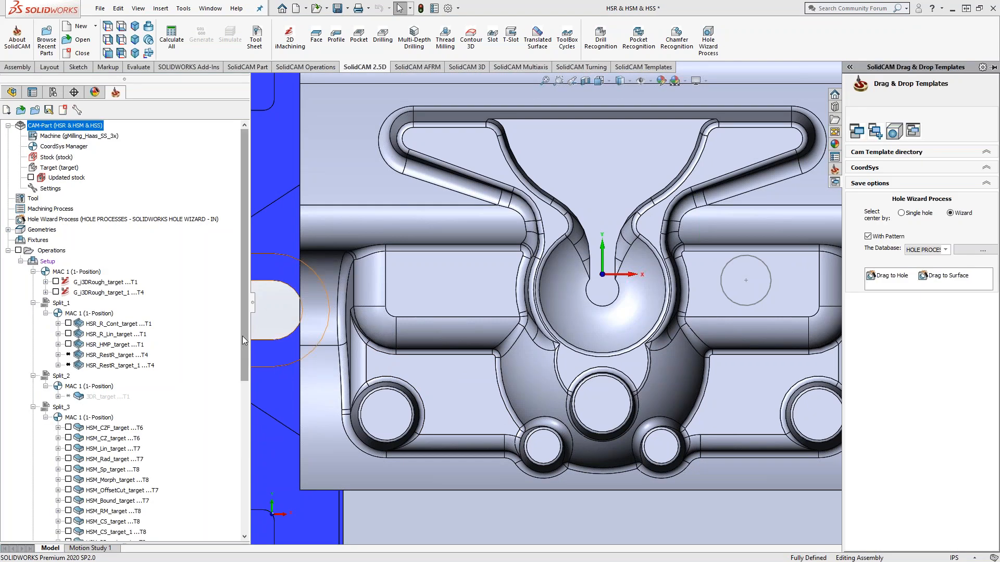
{"action": "scroll", "coordinate": [247, 360], "scroll_direction": "down", "scroll_amount": 6}
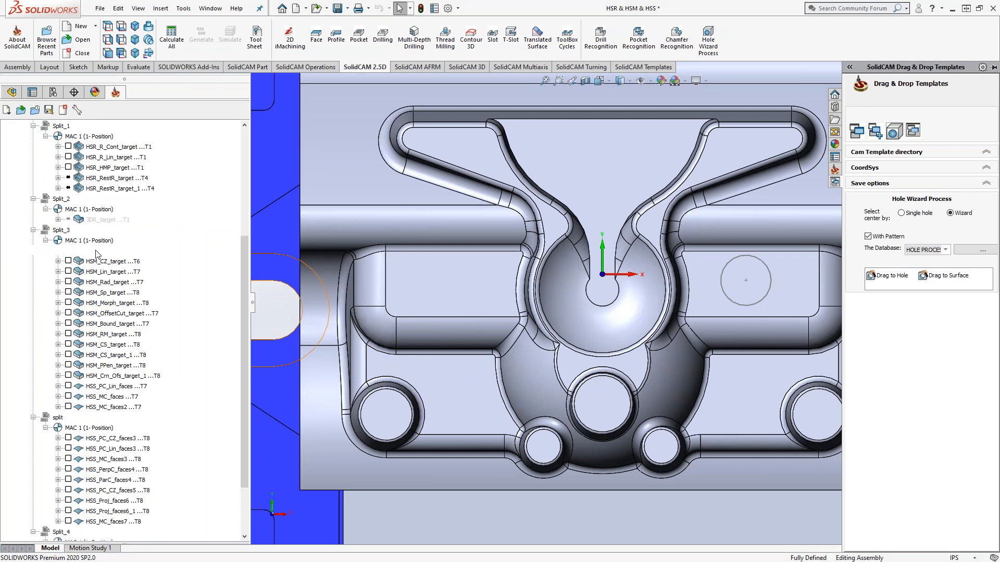
- Open the HSM_CZF_target operation, save and recalculate it, and leave the operation
{"action": "double_click", "coordinate": [110, 251]}
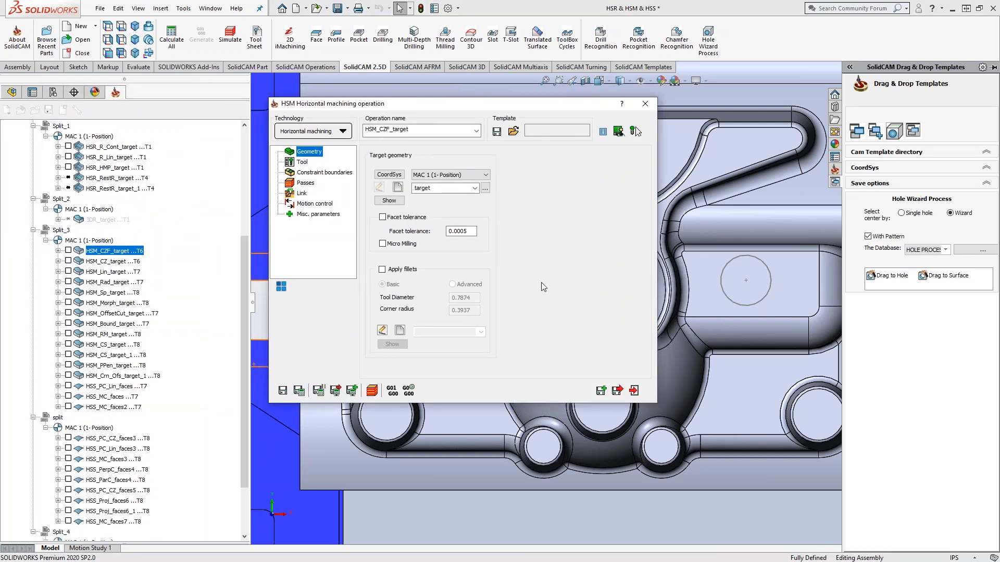
{"action": "left_click", "coordinate": [299, 392]}
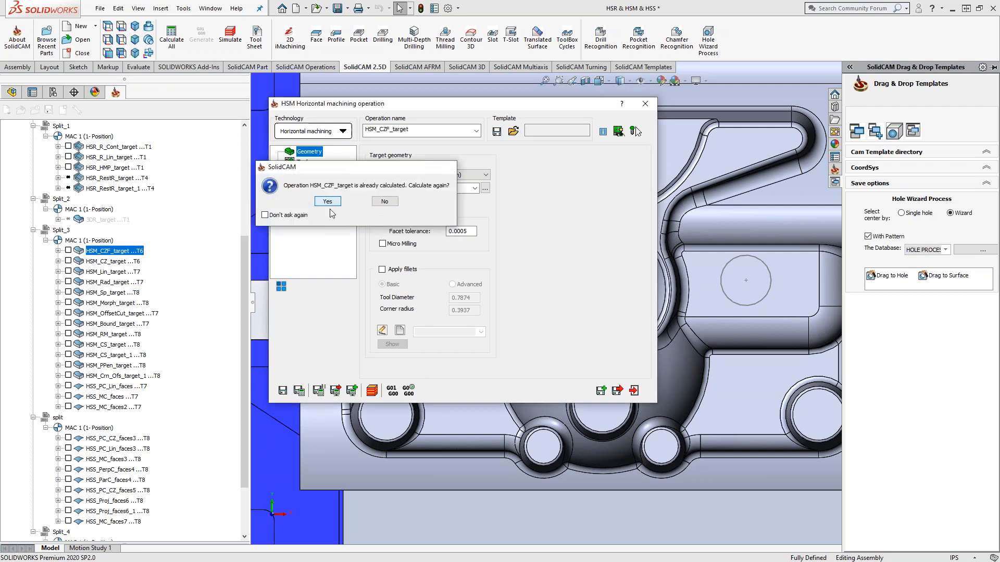
{"action": "left_click", "coordinate": [327, 202]}
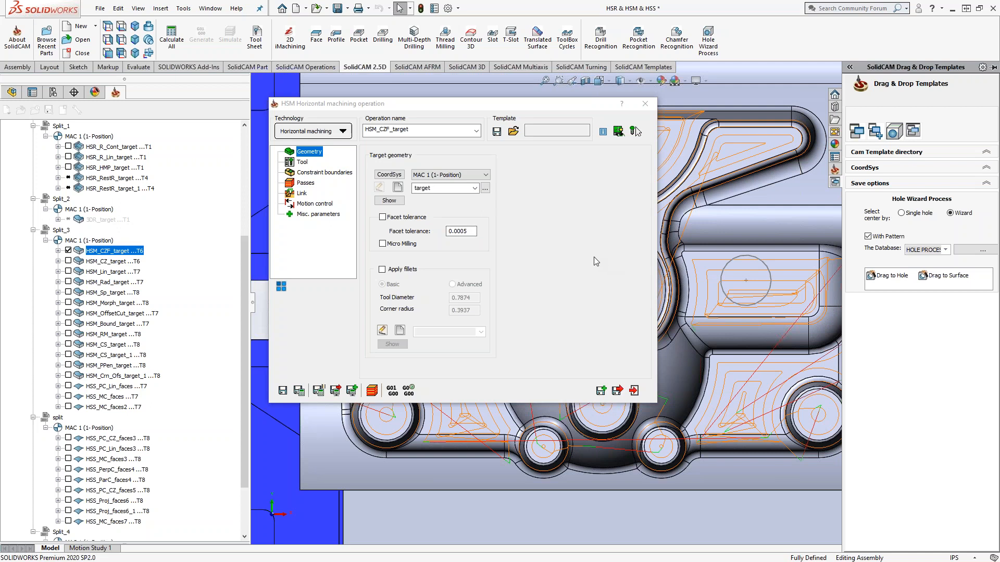
{"action": "left_click", "coordinate": [320, 391]}
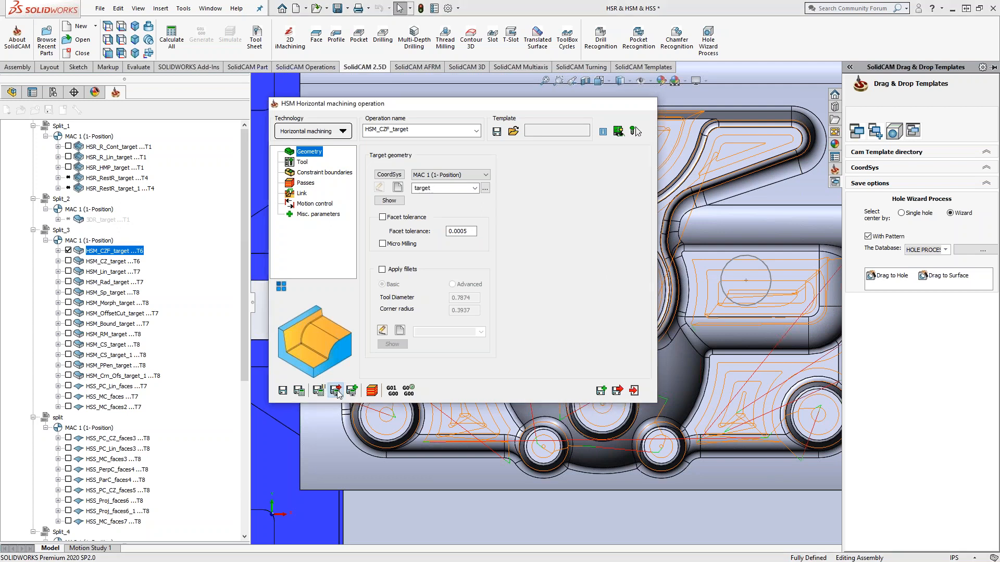
{"action": "left_click", "coordinate": [952, 9]}
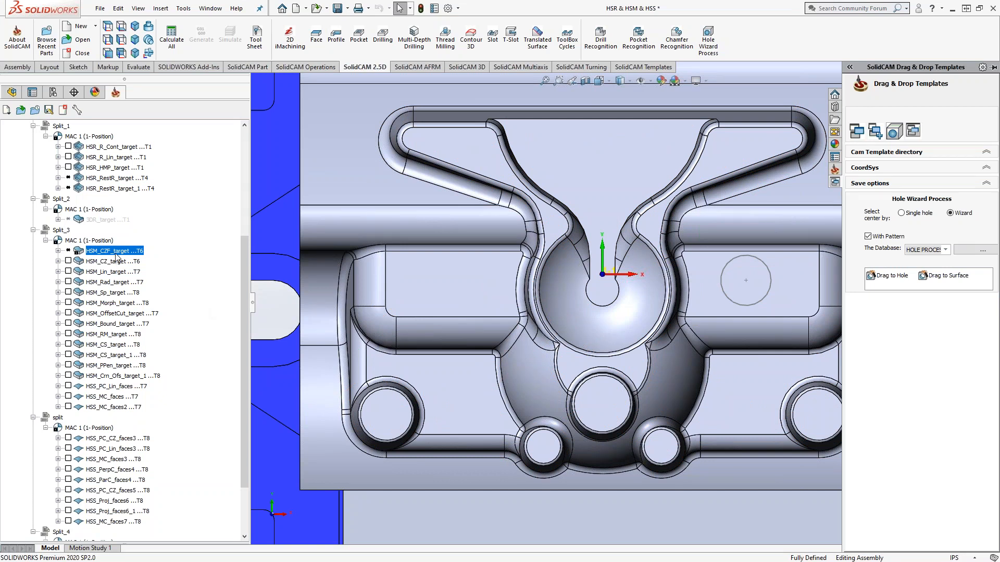
- Show the HSM_CZF_target tool path, look at the operation's parallel calculation command, and hide the tool path
{"action": "left_click", "coordinate": [69, 250]}
{"action": "right_click", "coordinate": [109, 251]}
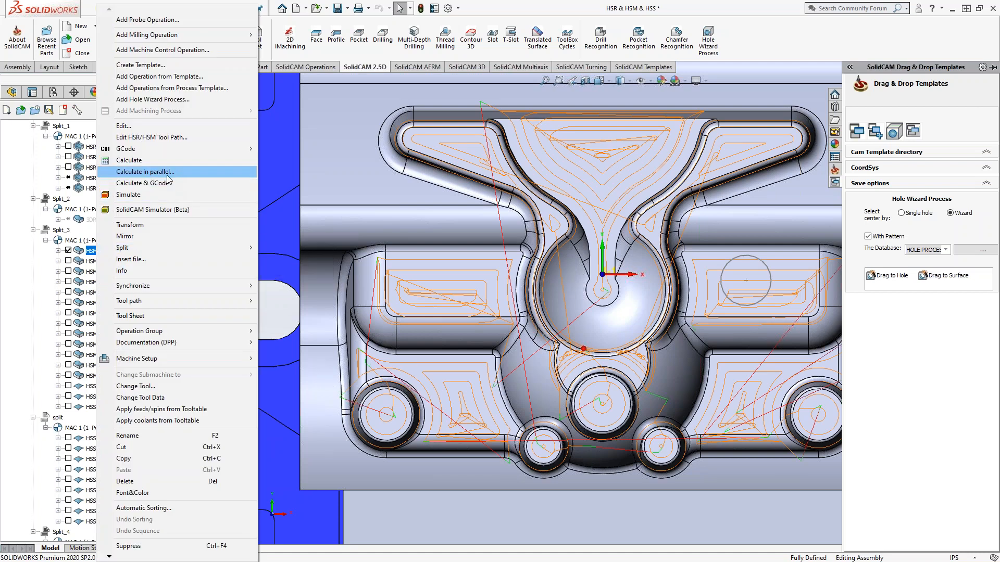
{"action": "left_click", "coordinate": [68, 250]}
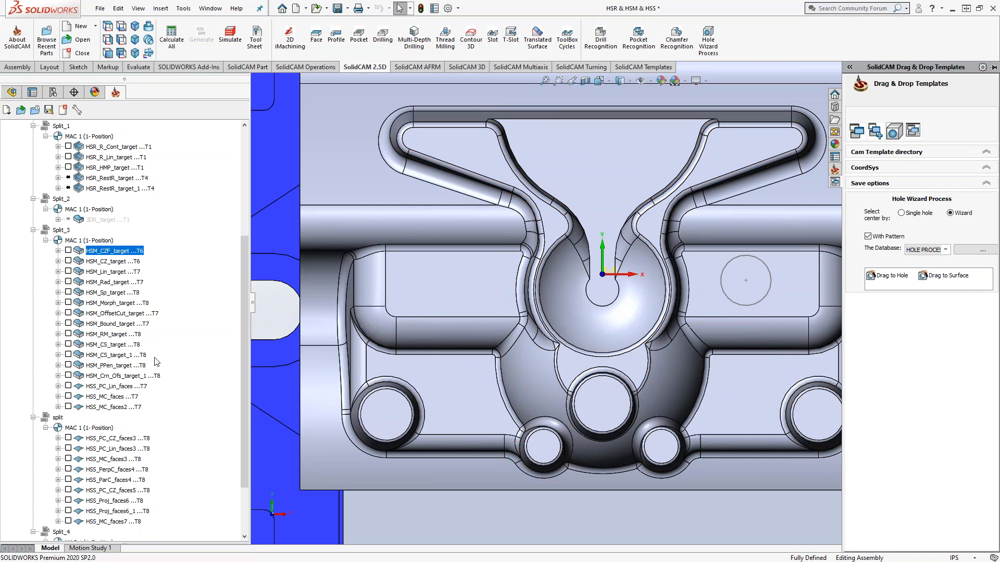
- Check the CAM-Part settings, and reopen the HSM_CZF_target operation to review its calculation options before exiting it
{"action": "scroll", "coordinate": [494, 323], "scroll_direction": "up", "scroll_amount": 6}
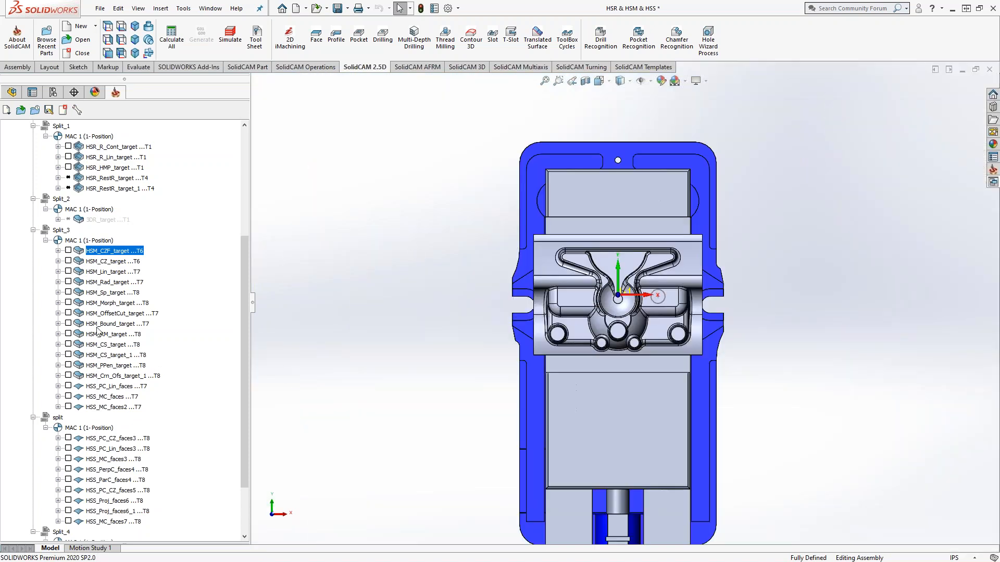
{"action": "scroll", "coordinate": [91, 329], "scroll_direction": "up", "scroll_amount": 6}
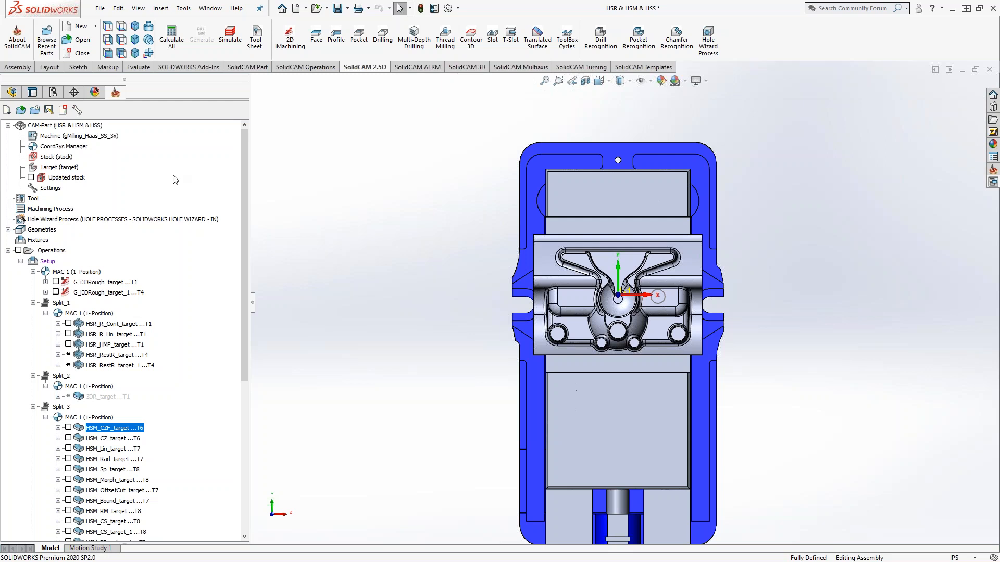
{"action": "double_click", "coordinate": [51, 188]}
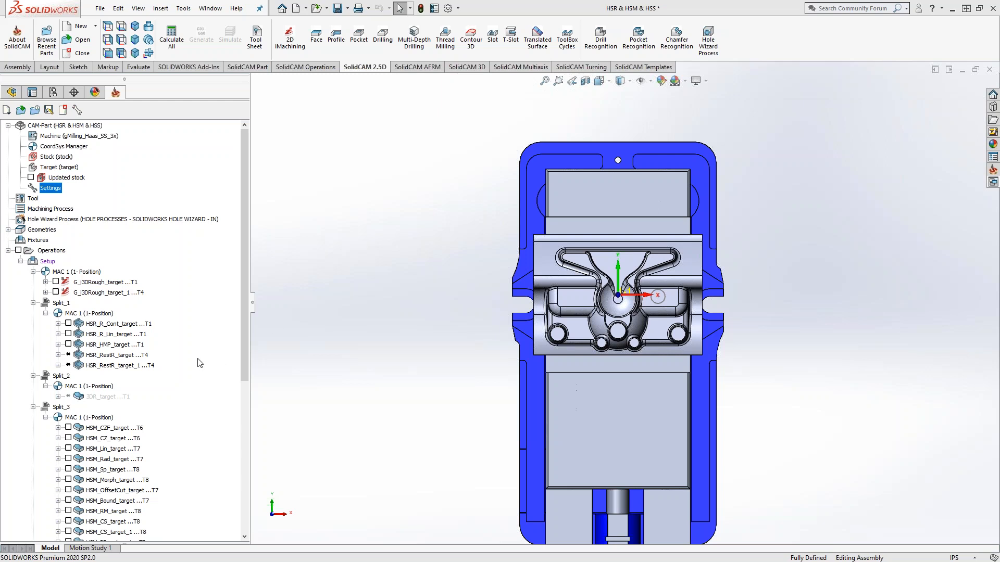
{"action": "scroll", "coordinate": [208, 364], "scroll_direction": "down", "scroll_amount": 4}
{"action": "double_click", "coordinate": [103, 304]}
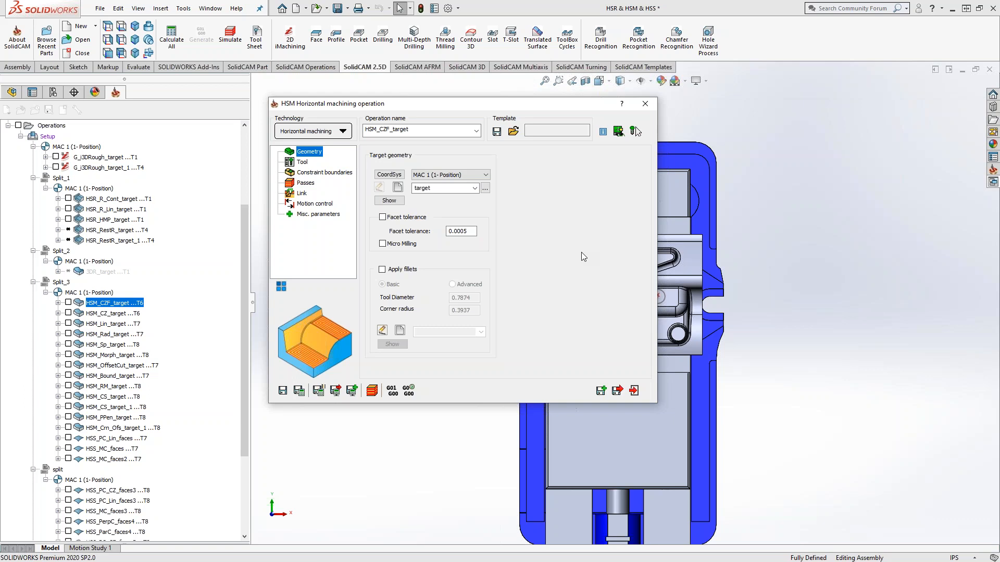
{"action": "left_click", "coordinate": [654, 102]}
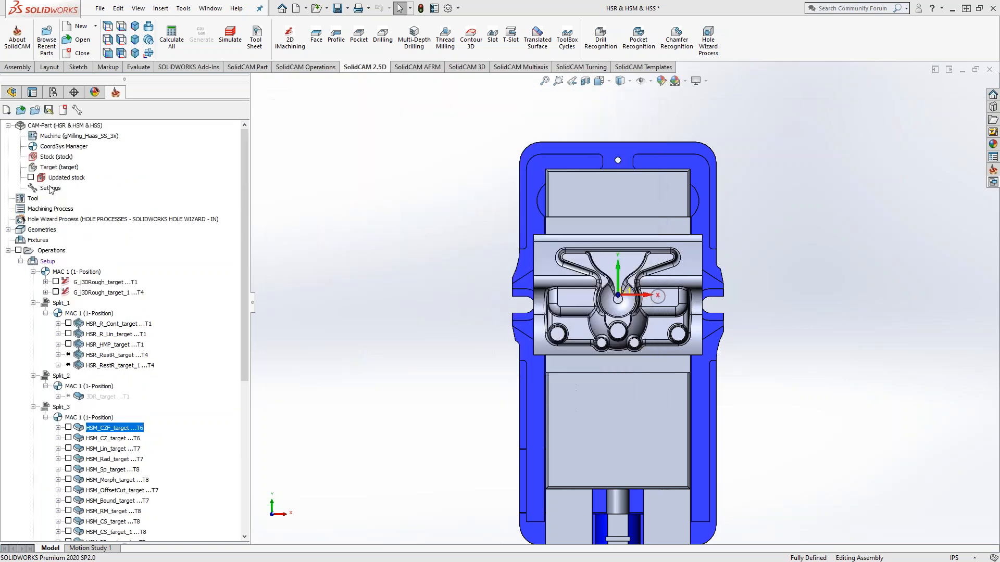
- Review the list of Part Settings pages, cancel without changes, and close the HSR & HSM & HSS CAM-Part
{"action": "left_click", "coordinate": [47, 188]}
{"action": "left_click_drag", "start_coordinate": [285, 183], "coordinate": [237, 108]}
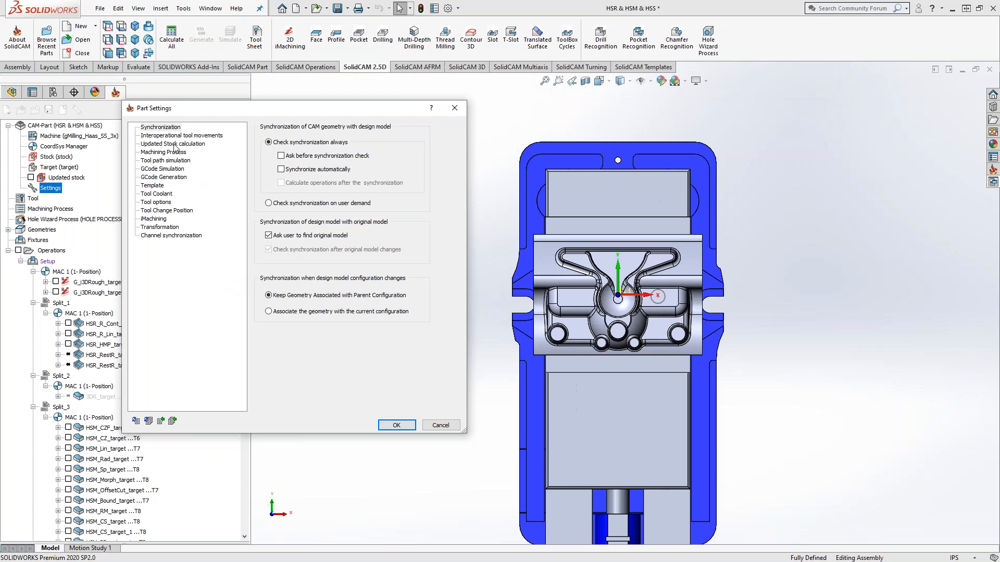
{"action": "left_click", "coordinate": [443, 426]}
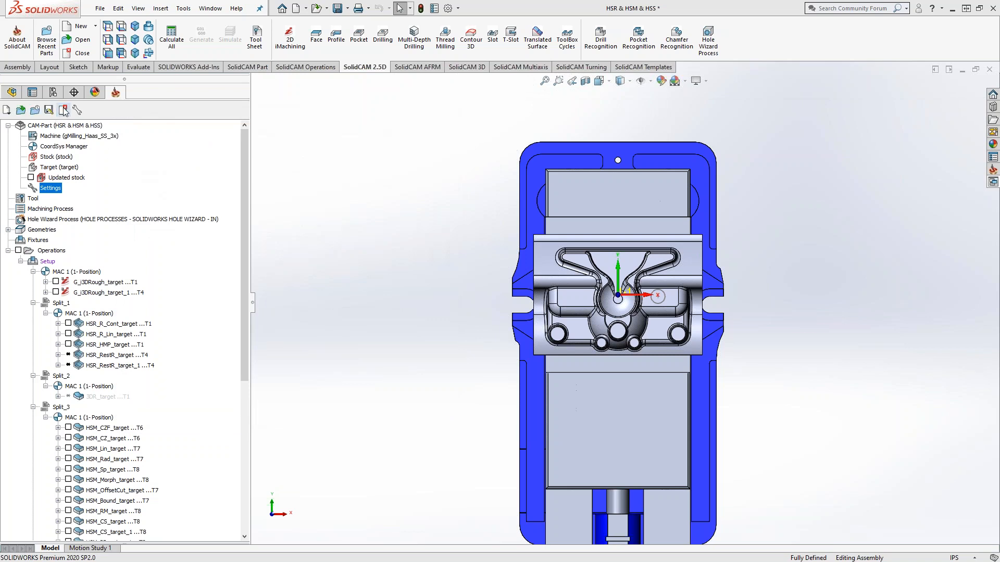
{"action": "left_click", "coordinate": [64, 110]}
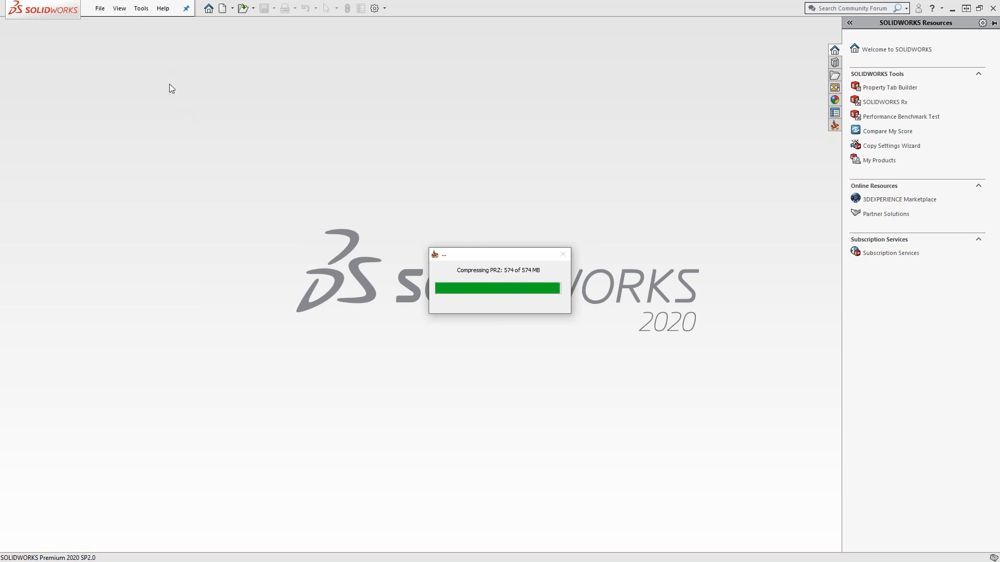
- Open the SolidCAM Settings and examine the Parallel Operations and Miscellaneous pages
{"action": "left_click", "coordinate": [141, 8]}
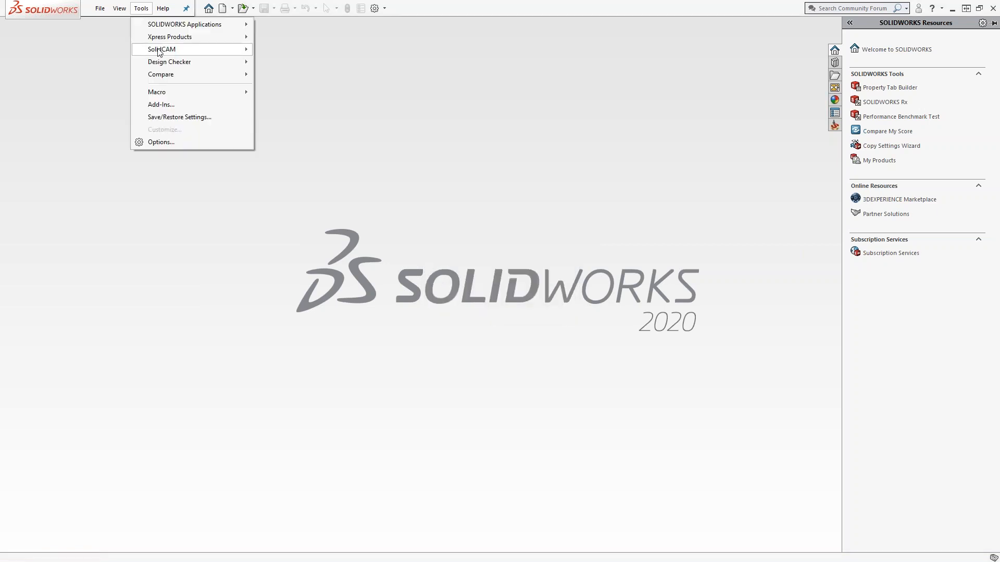
{"action": "mouse_move", "coordinate": [159, 52]}
{"action": "left_click", "coordinate": [319, 198]}
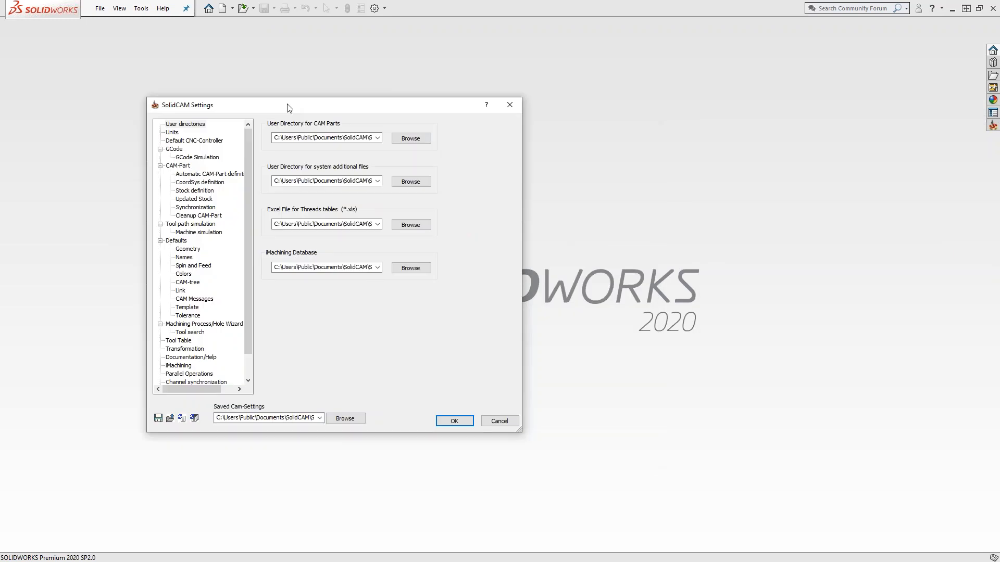
{"action": "left_click_drag", "start_coordinate": [287, 104], "coordinate": [288, 103]}
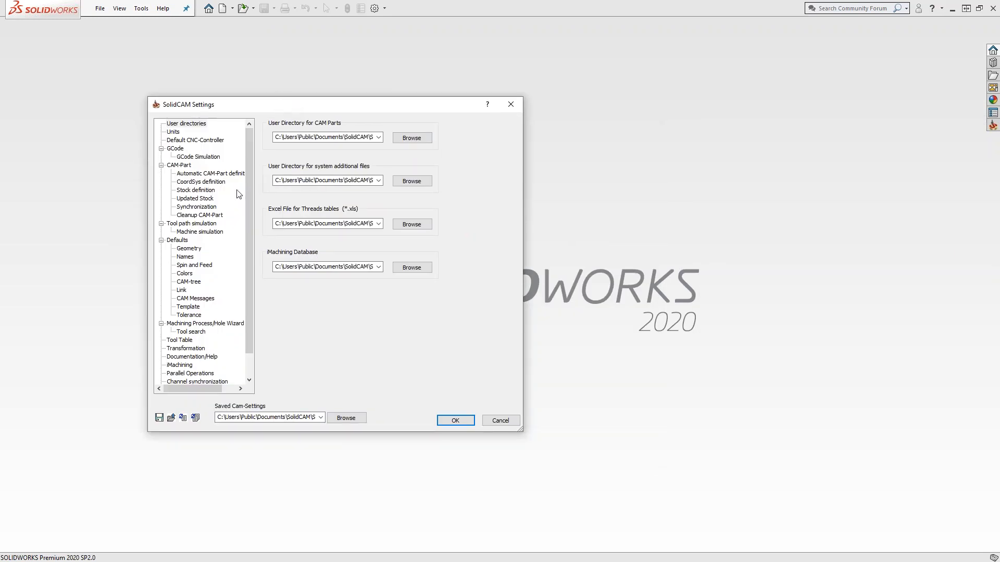
{"action": "scroll", "coordinate": [238, 194], "scroll_direction": "down", "scroll_amount": 1}
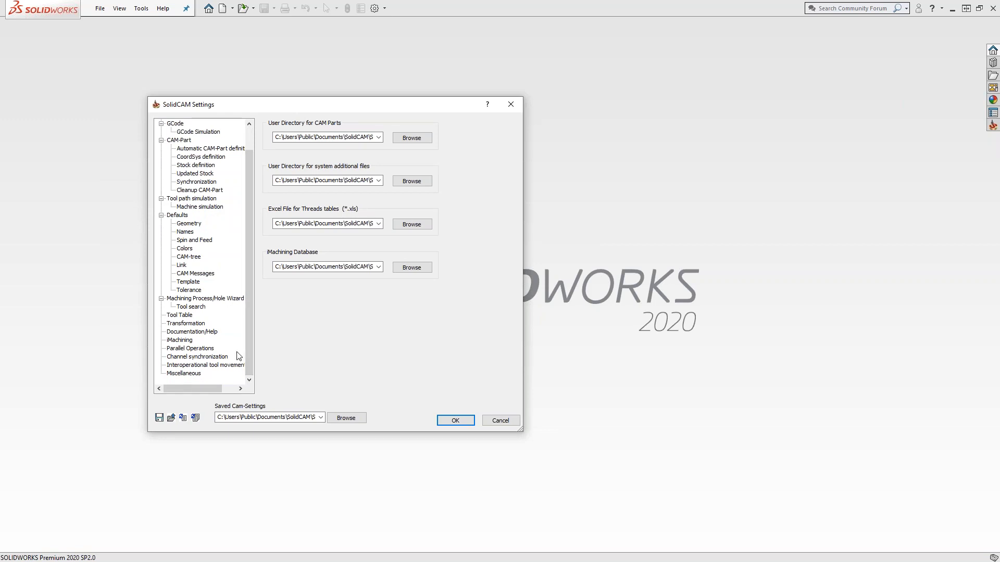
{"action": "left_click", "coordinate": [191, 349]}
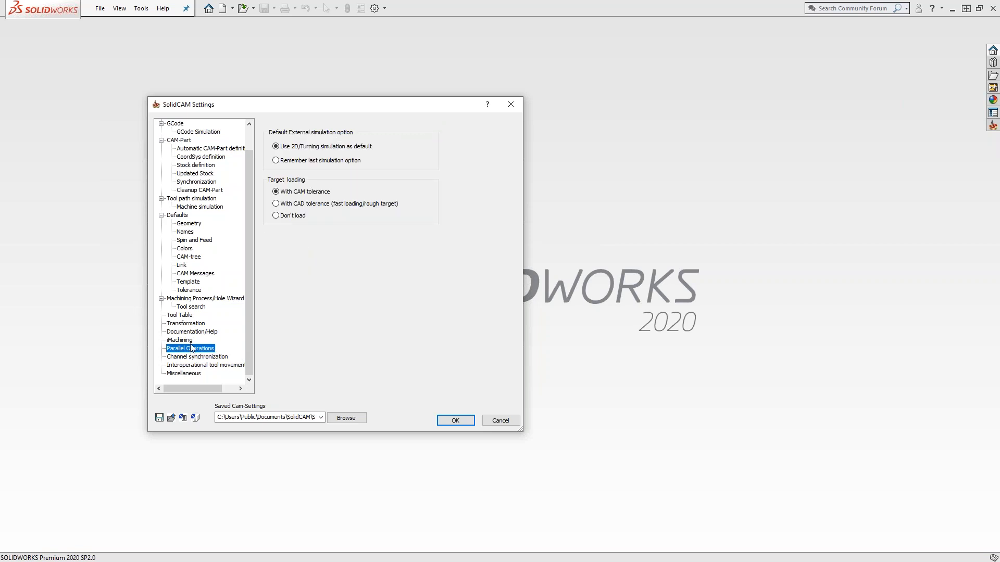
{"action": "left_click", "coordinate": [187, 374]}
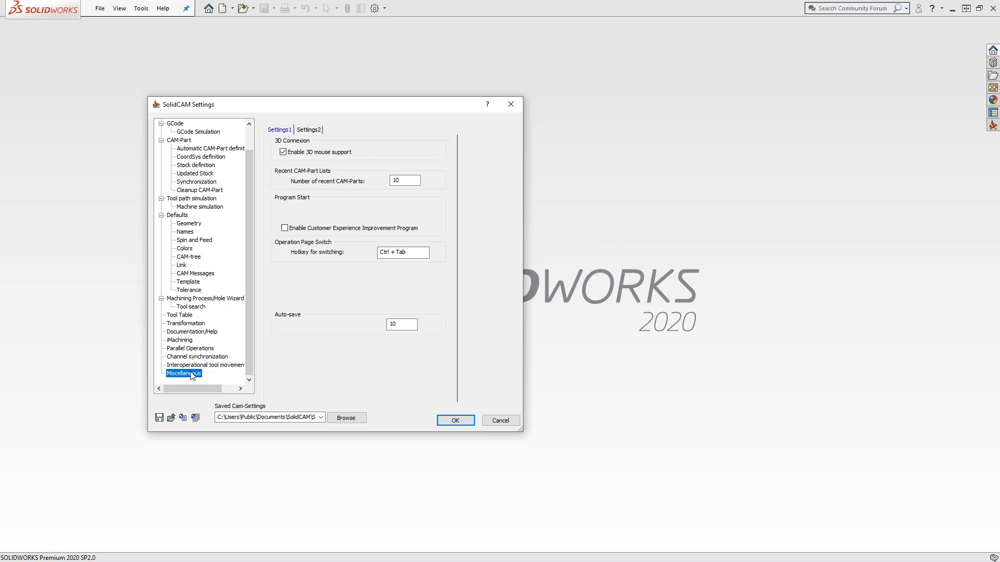
- Examine the user directories, Units, Default CNC-Controller, GCode and GCode Simulation pages of the SolidCAM Settings
{"action": "scroll", "coordinate": [192, 375], "scroll_direction": "up", "scroll_amount": 1}
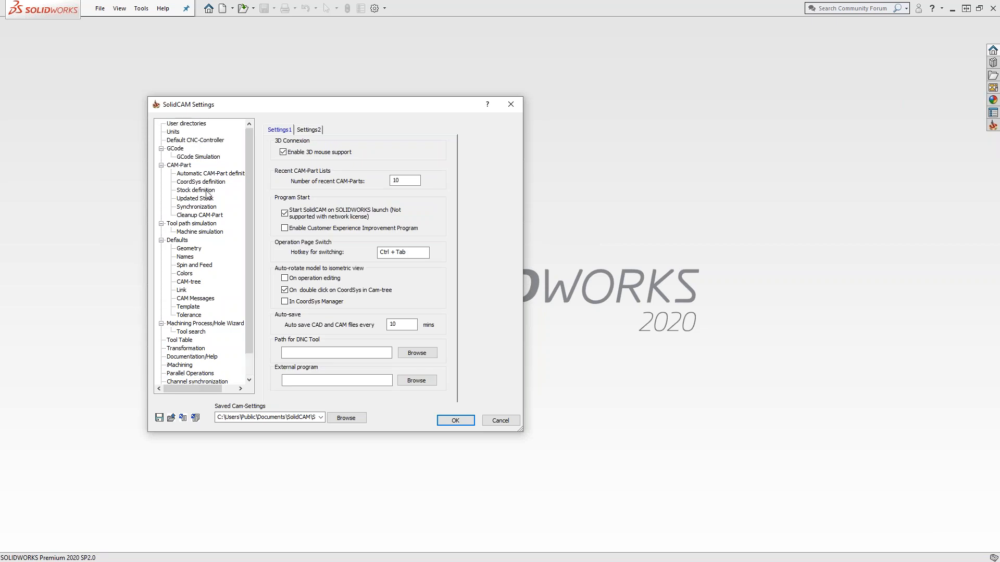
{"action": "left_click", "coordinate": [189, 125]}
{"action": "left_click", "coordinate": [176, 132]}
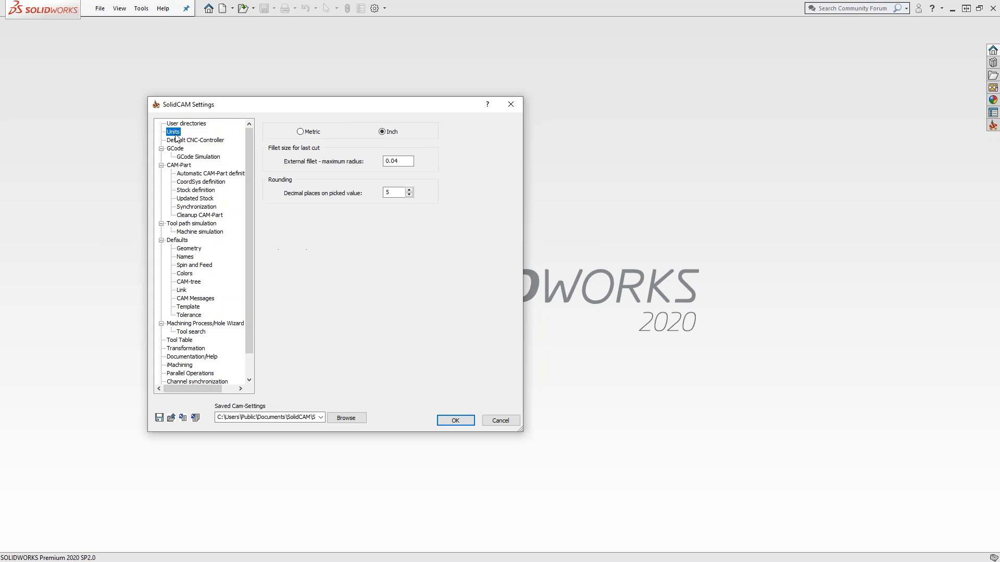
{"action": "left_click", "coordinate": [181, 141]}
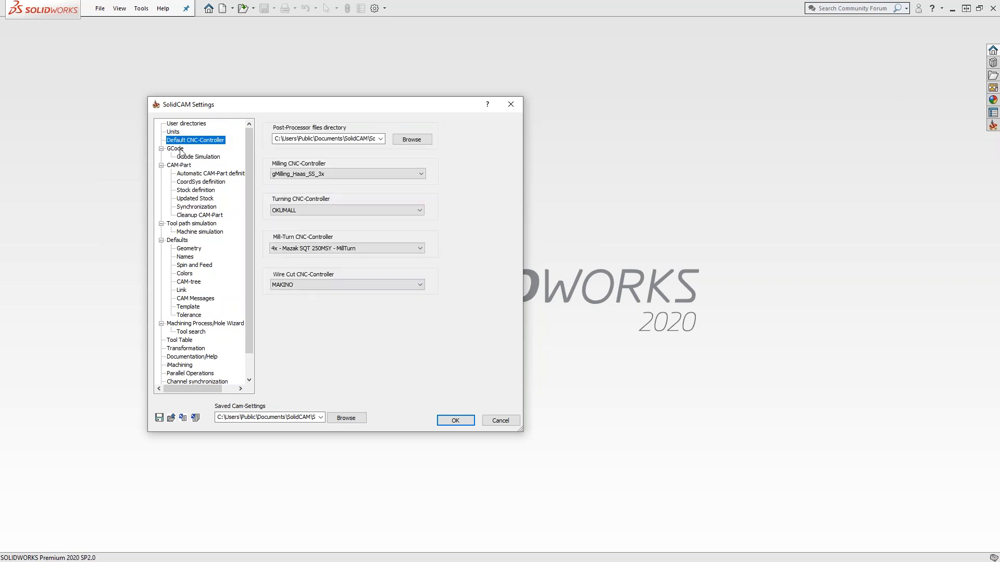
{"action": "left_click", "coordinate": [180, 149]}
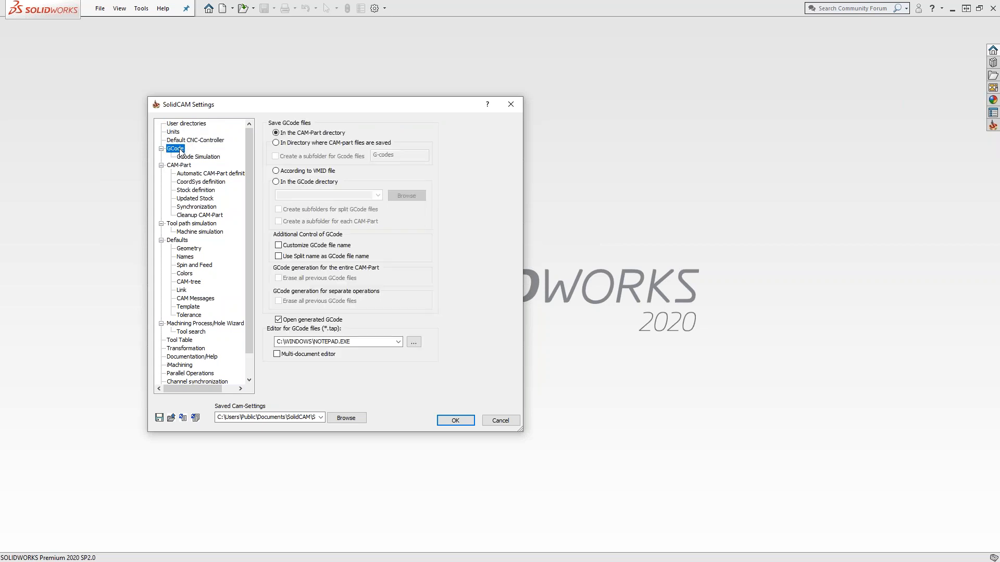
{"action": "left_click", "coordinate": [181, 157]}
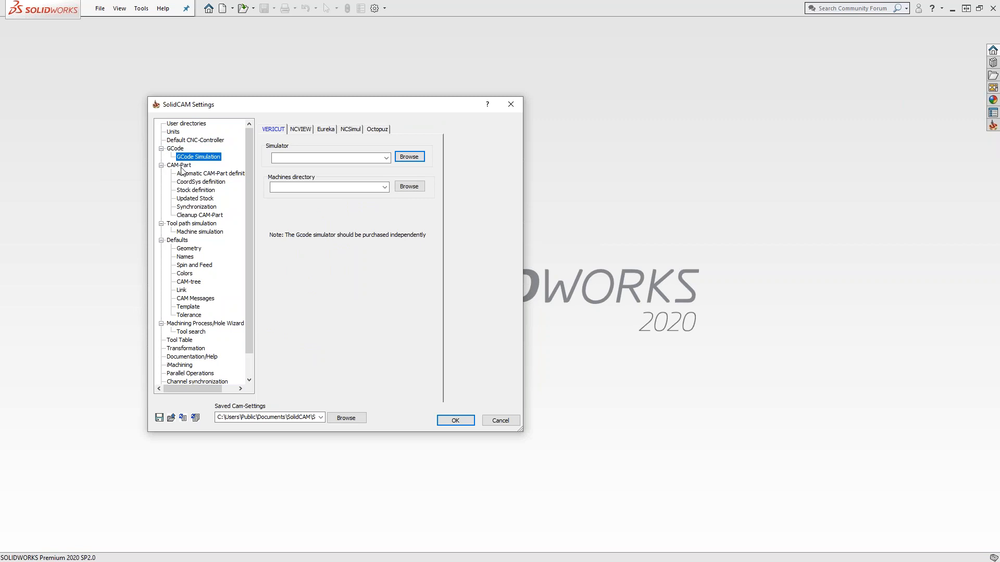
- Examine the CAM-Part settings, from automatic definition, CoordSys and stock through updated stock, synchronization and cleanup
{"action": "left_click", "coordinate": [181, 166]}
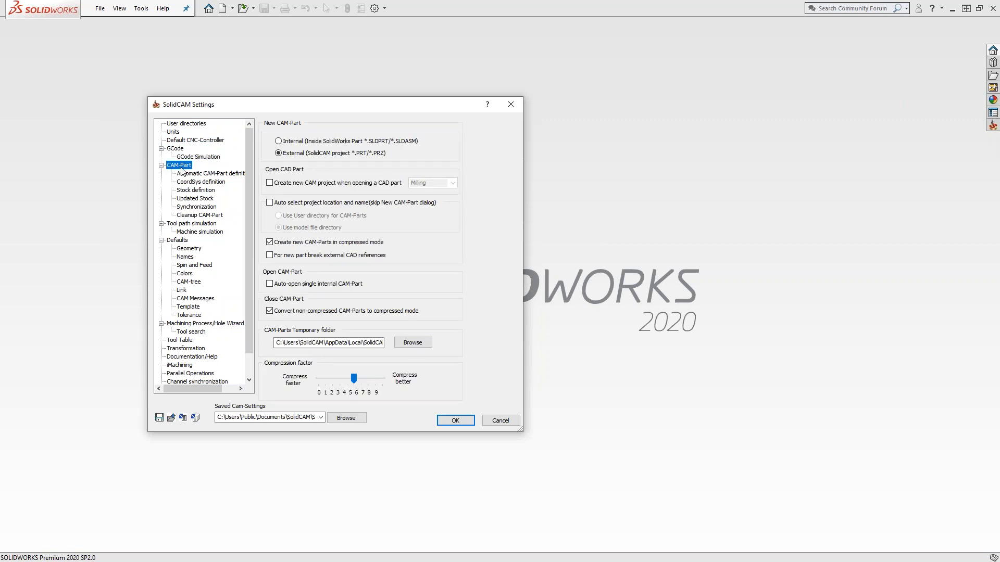
{"action": "left_click", "coordinate": [183, 174]}
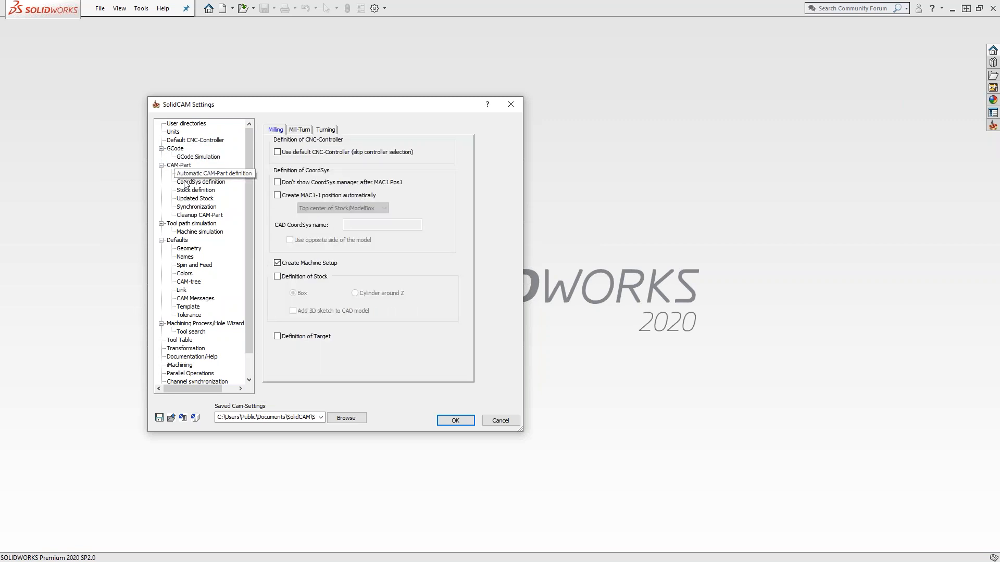
{"action": "left_click", "coordinate": [187, 183]}
{"action": "left_click", "coordinate": [188, 191]}
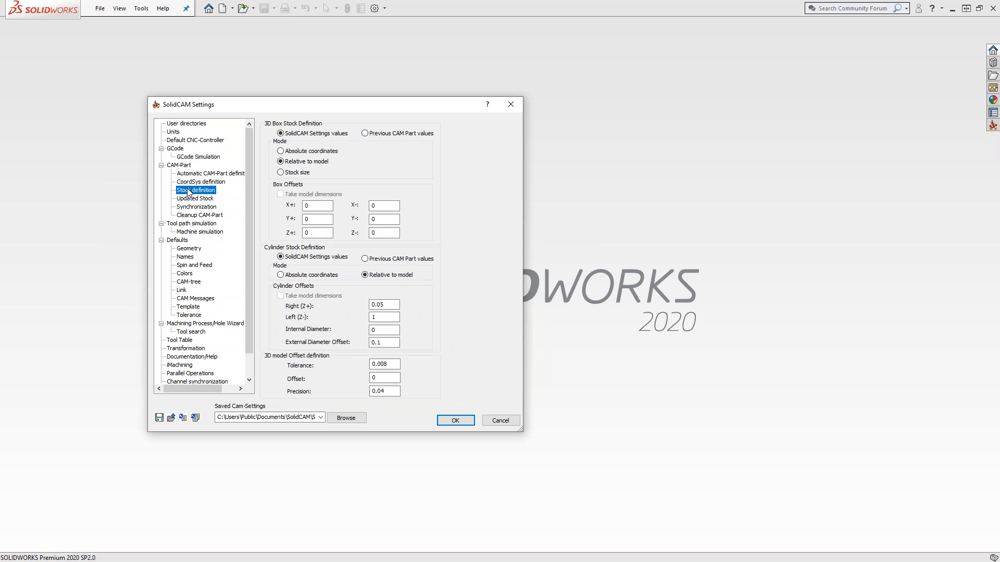
{"action": "left_click", "coordinate": [189, 199]}
{"action": "left_click", "coordinate": [190, 207]}
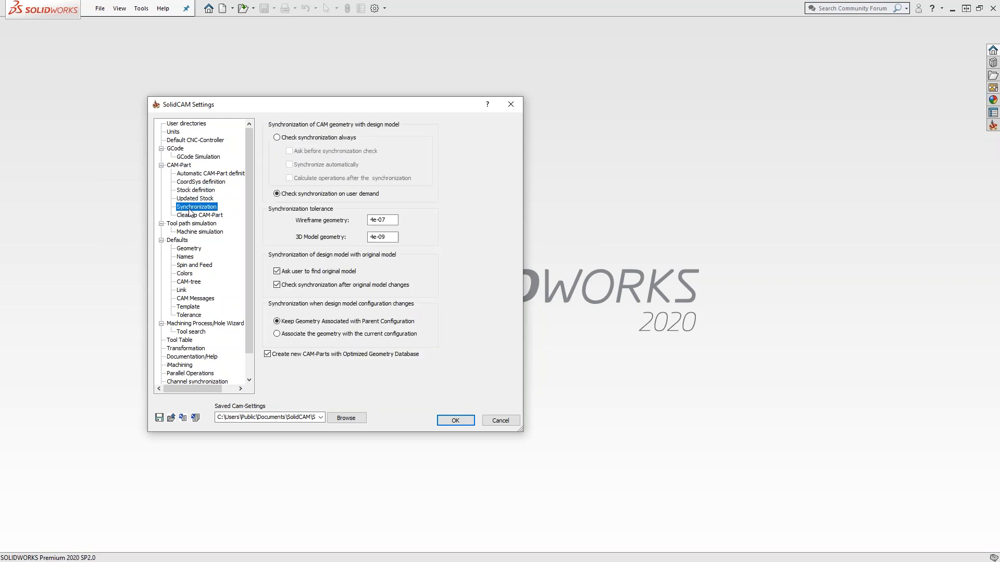
{"action": "left_click", "coordinate": [189, 216]}
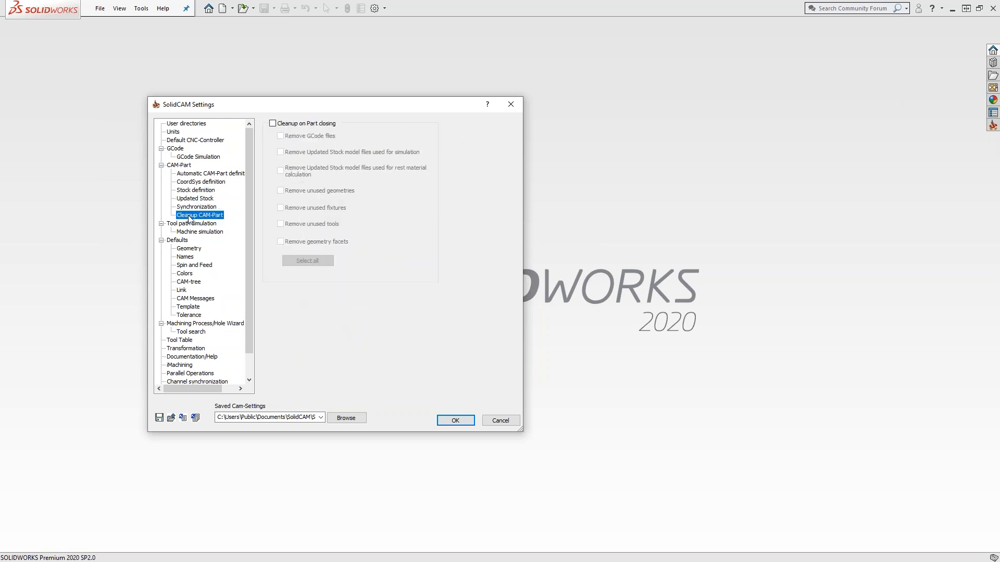
- Examine the Tool path simulation, Machine simulation, Defaults, Geometry and Names pages of the SolidCAM Settings
{"action": "left_click", "coordinate": [189, 224]}
{"action": "left_click", "coordinate": [189, 233]}
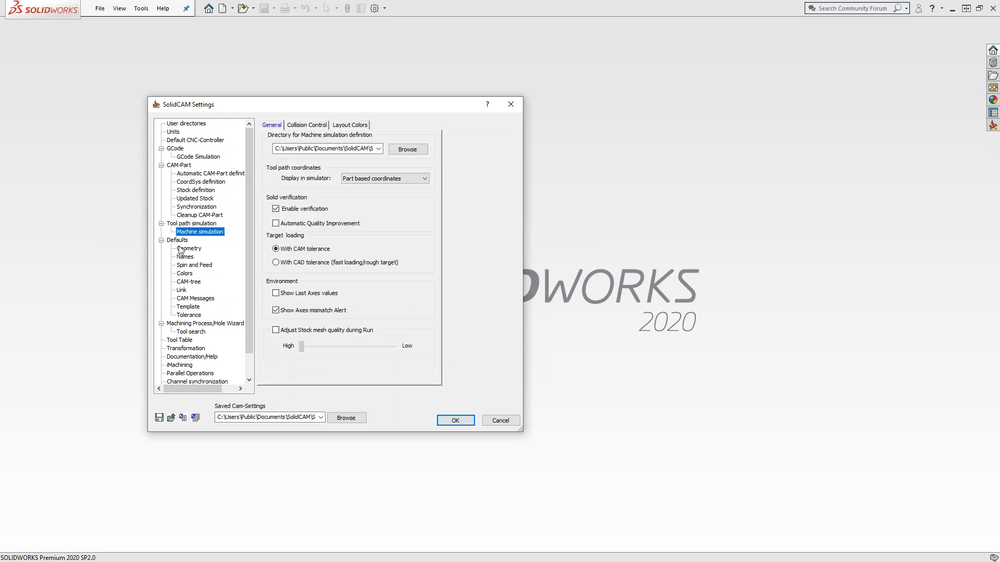
{"action": "left_click", "coordinate": [177, 241]}
{"action": "left_click", "coordinate": [189, 250]}
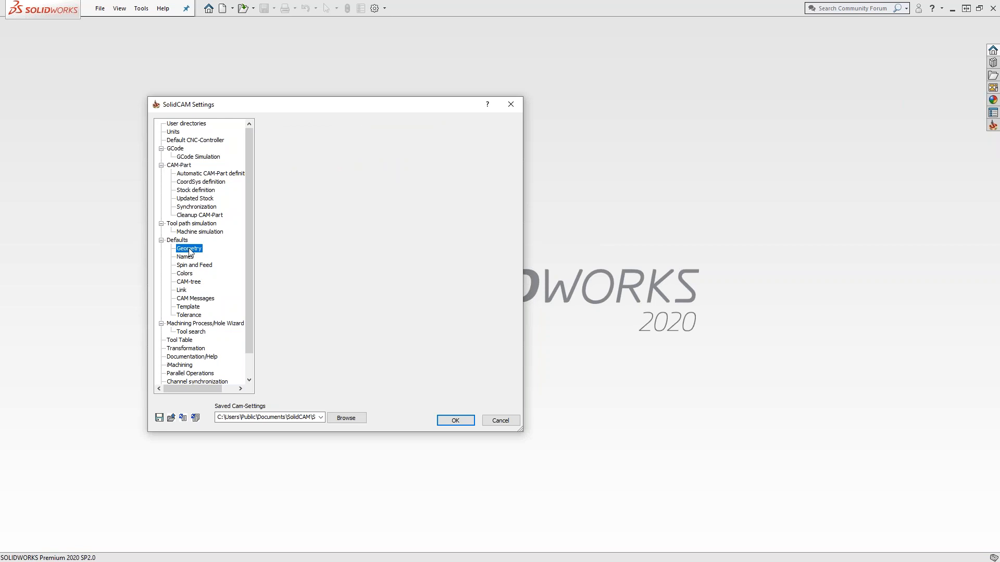
{"action": "left_click", "coordinate": [185, 257]}
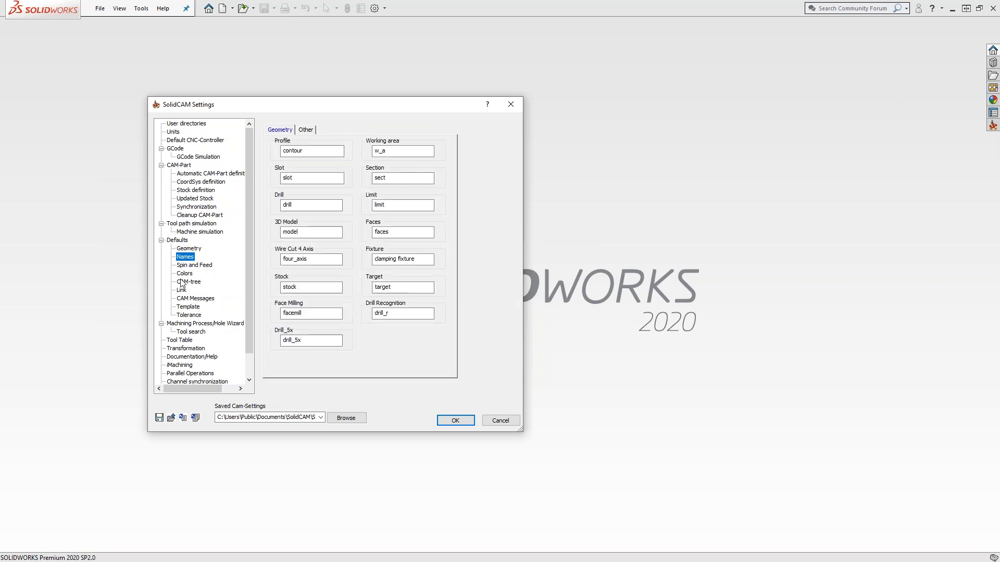
- Examine the Machining Process, Tool search, Tool Table, Transformation, Documentation/Help and iMachining pages of the SolidCAM Settings
{"action": "left_click", "coordinate": [188, 323]}
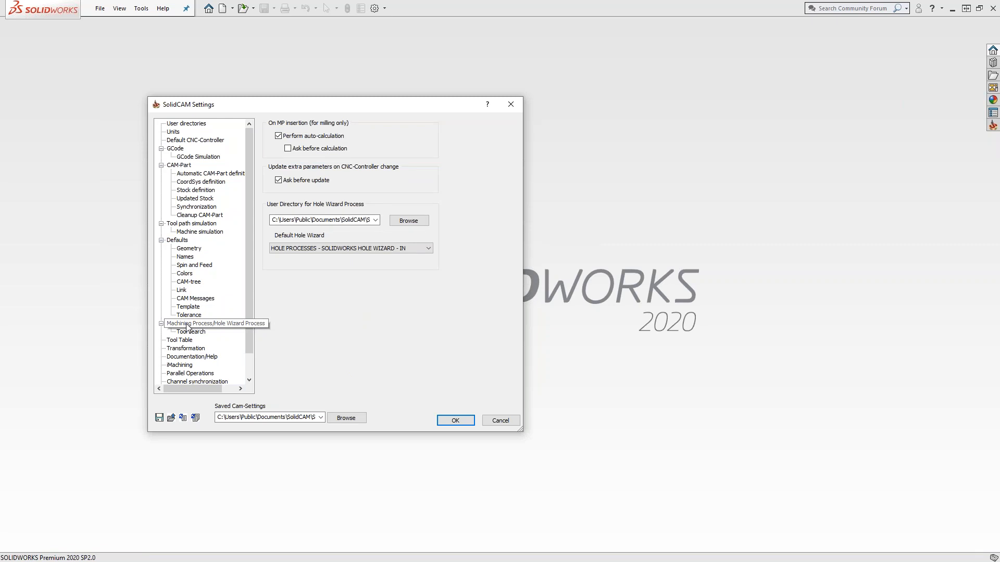
{"action": "left_click", "coordinate": [197, 333]}
{"action": "left_click", "coordinate": [185, 341]}
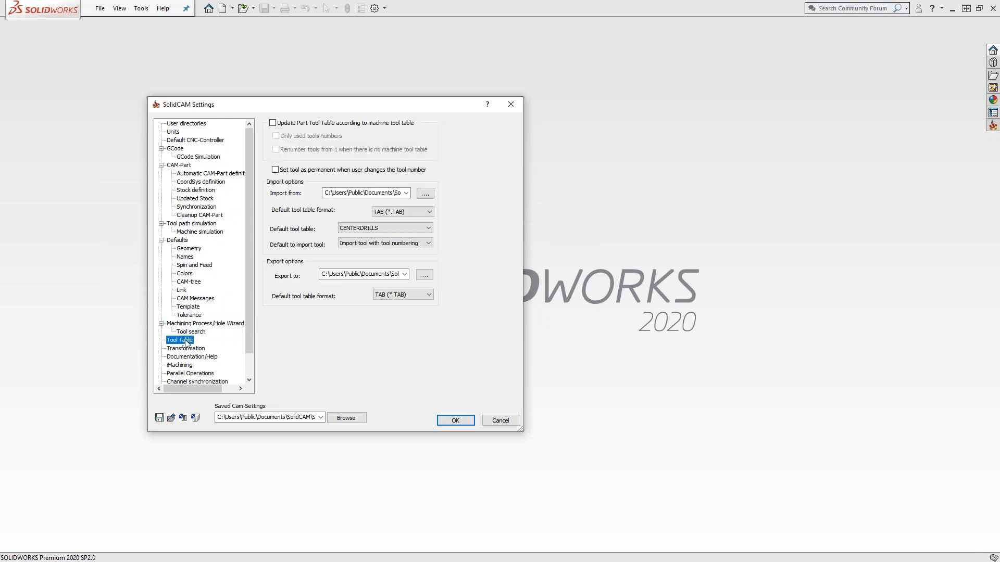
{"action": "left_click", "coordinate": [188, 348]}
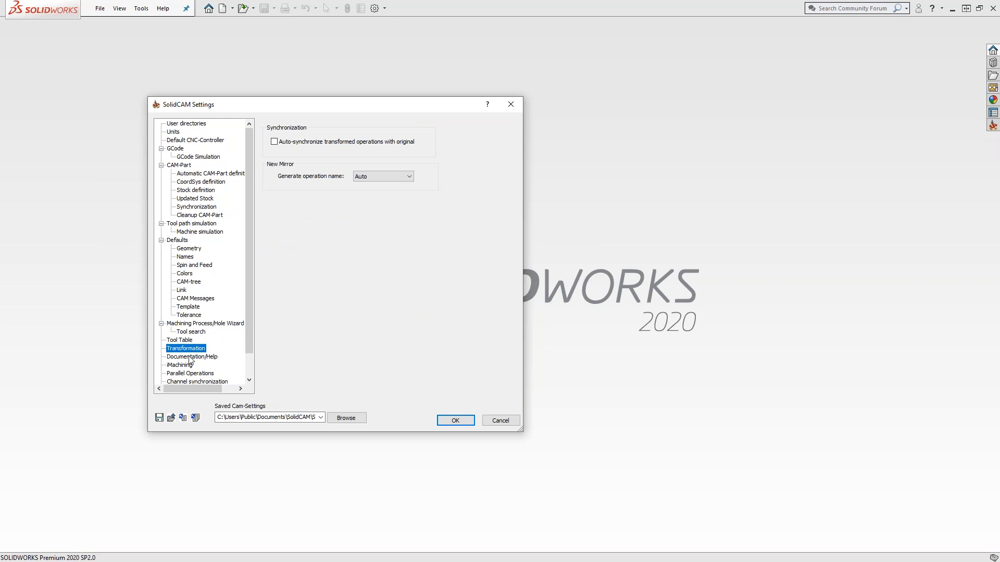
{"action": "left_click", "coordinate": [190, 357]}
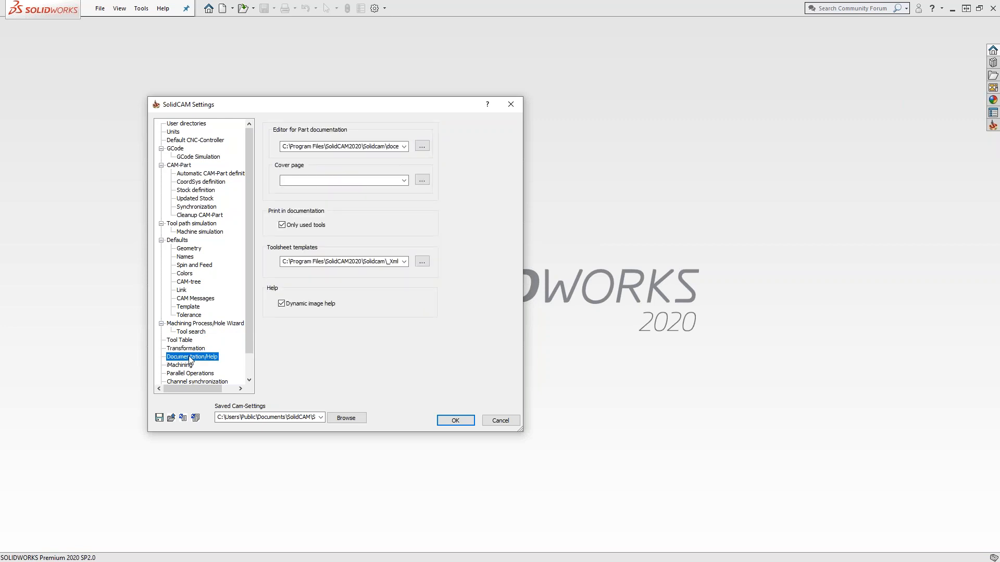
{"action": "left_click", "coordinate": [184, 366]}
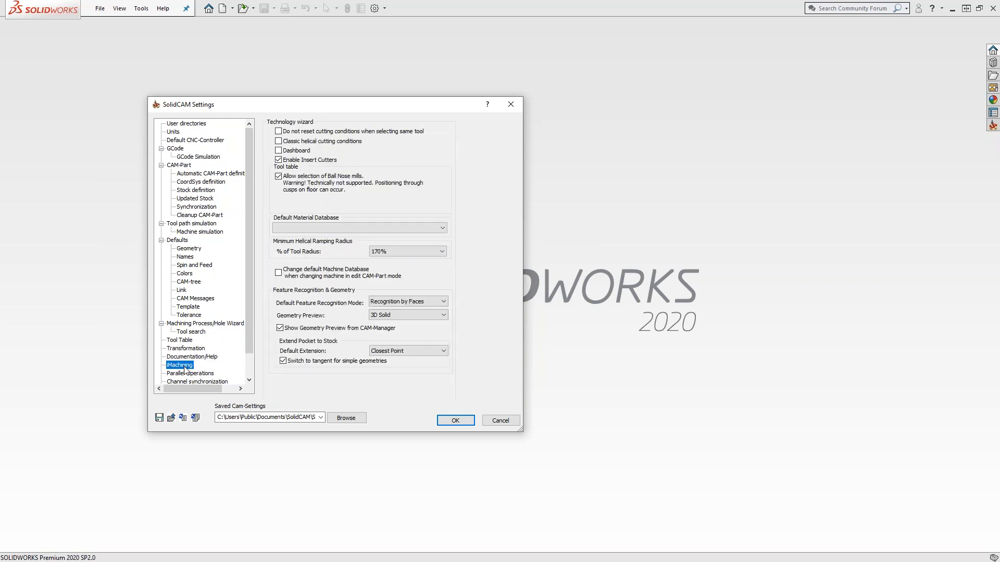
- Examine the Parallel Operations, Channel synchronization, Interoperational tool movements and both Miscellaneous settings pages, and close the SolidCAM Settings without changes
{"action": "scroll", "coordinate": [191, 334], "scroll_direction": "down", "scroll_amount": 1}
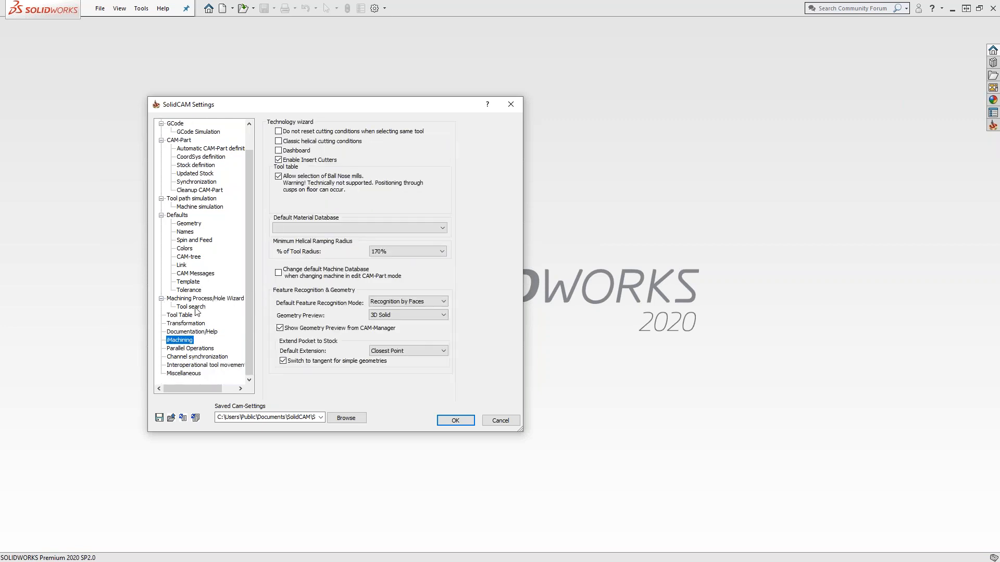
{"action": "left_click", "coordinate": [190, 349]}
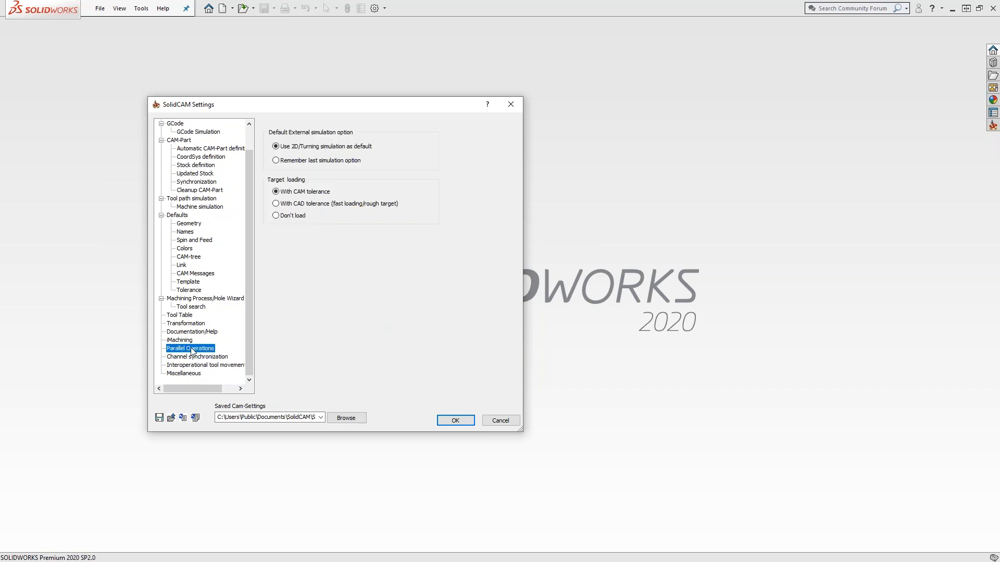
{"action": "left_click", "coordinate": [194, 358]}
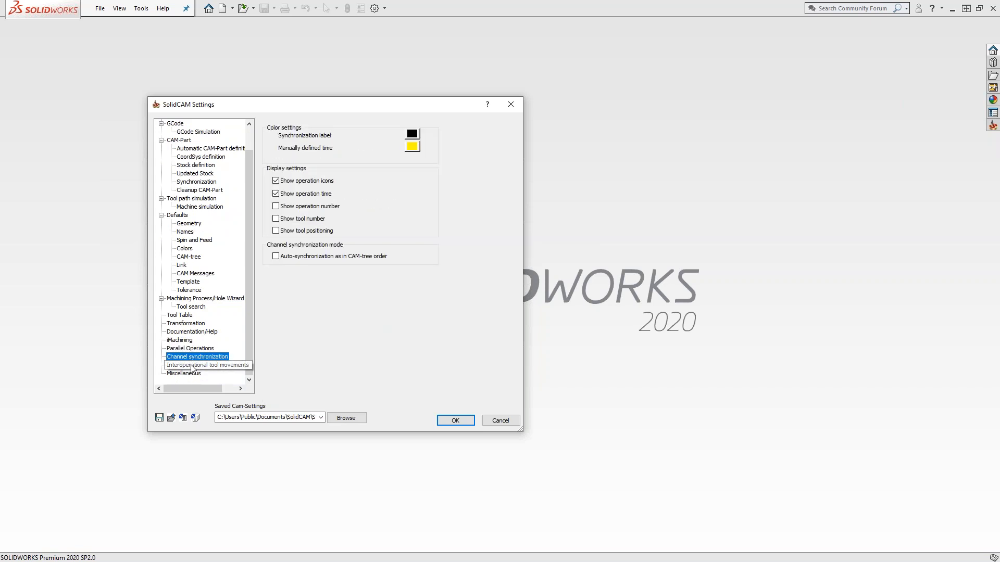
{"action": "left_click", "coordinate": [192, 366]}
{"action": "left_click", "coordinate": [188, 374]}
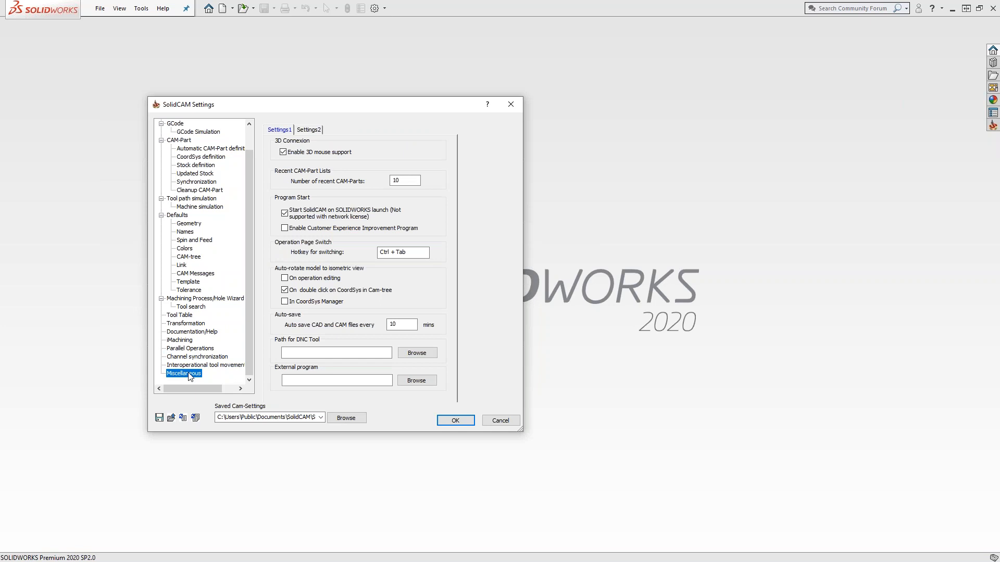
{"action": "left_click", "coordinate": [307, 132]}
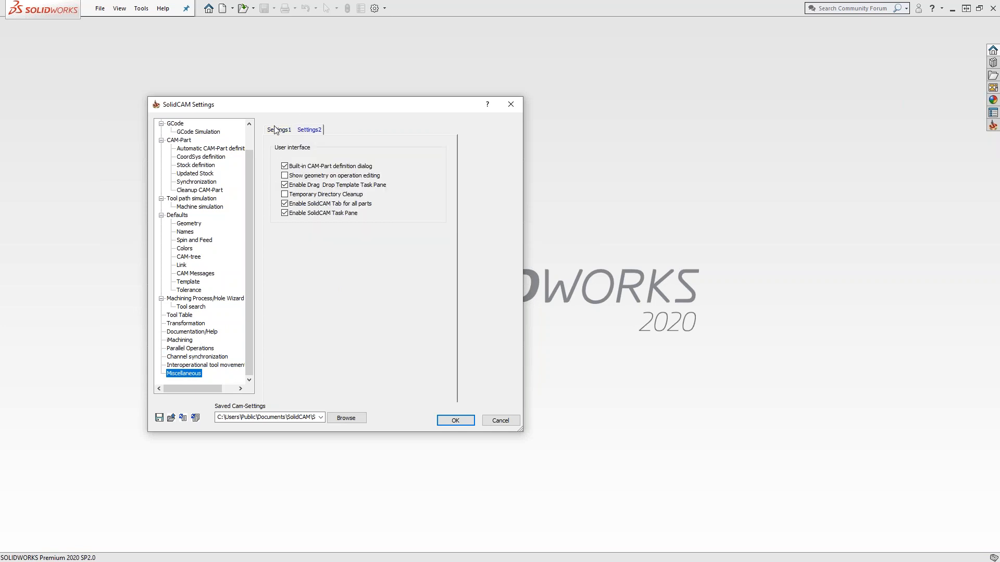
{"action": "left_click", "coordinate": [275, 130]}
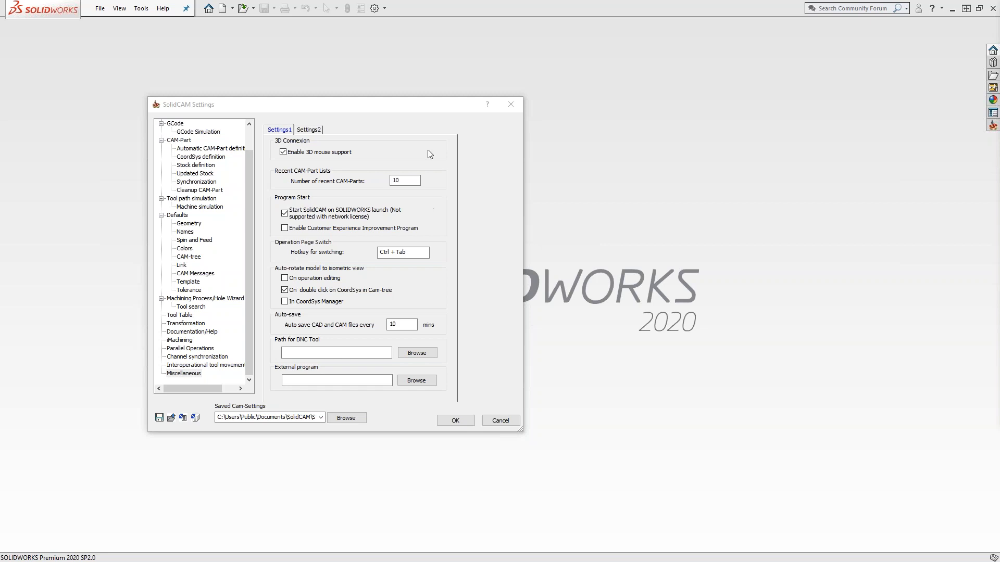
{"action": "left_click", "coordinate": [510, 104]}
- Open the CSCA TEST PART CAM-Part from the recent CAM-Parts
{"action": "left_click", "coordinate": [141, 9]}
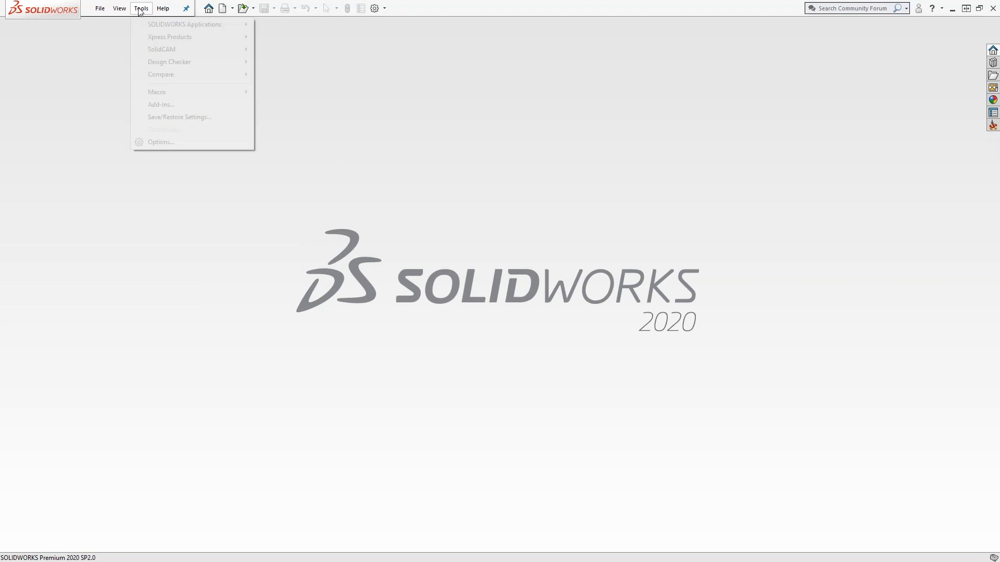
{"action": "mouse_move", "coordinate": [161, 49]}
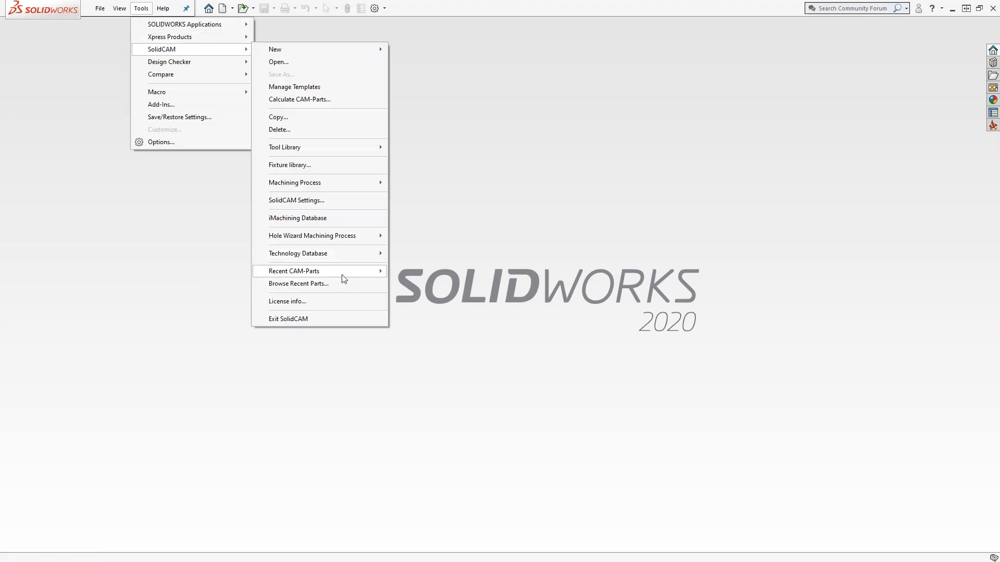
{"action": "mouse_move", "coordinate": [343, 274]}
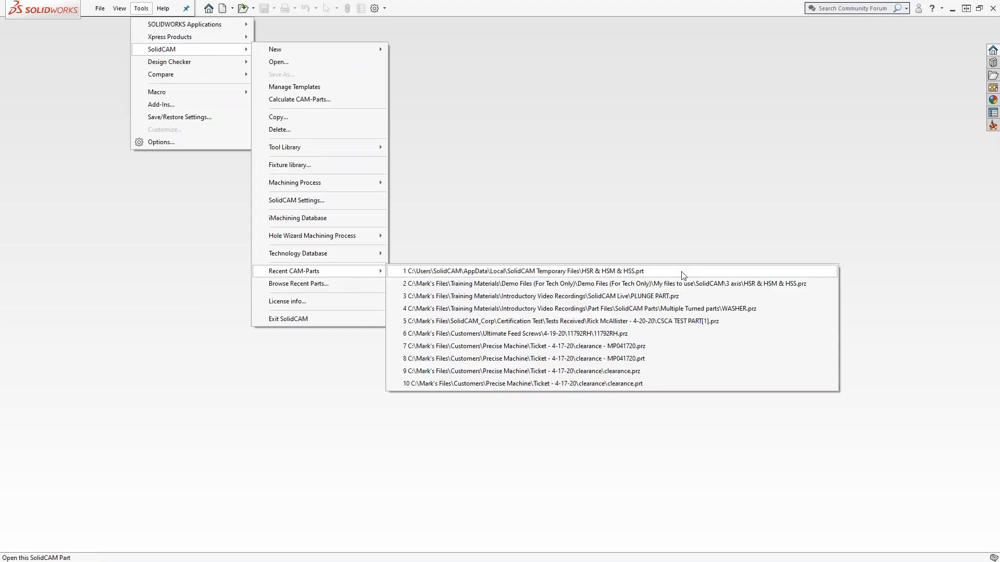
{"action": "left_click", "coordinate": [737, 272]}
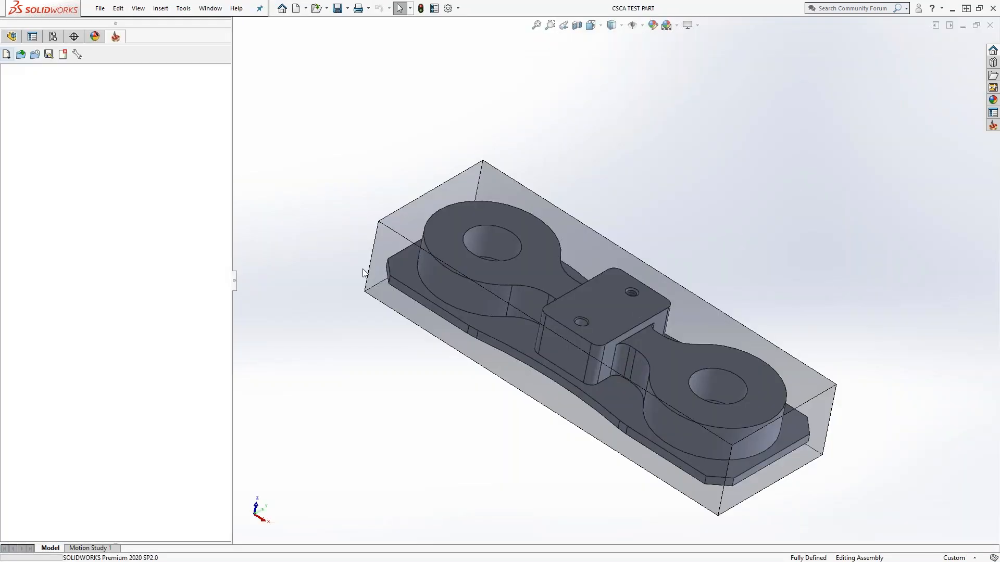
- Open the WASHER CAM-Part from the recent CAM-Parts
{"action": "left_click", "coordinate": [182, 9]}
{"action": "mouse_move", "coordinate": [221, 63]}
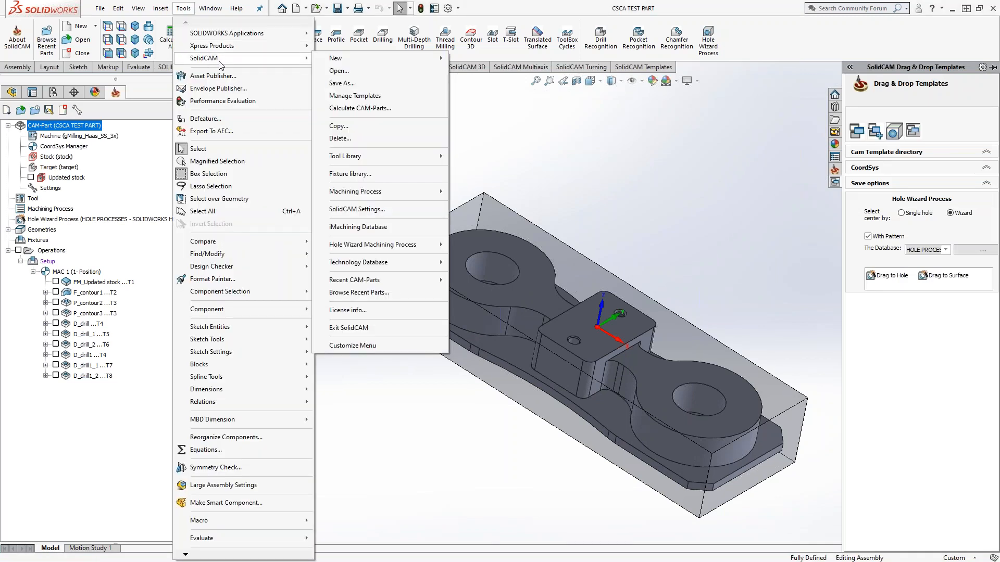
{"action": "mouse_move", "coordinate": [383, 280]}
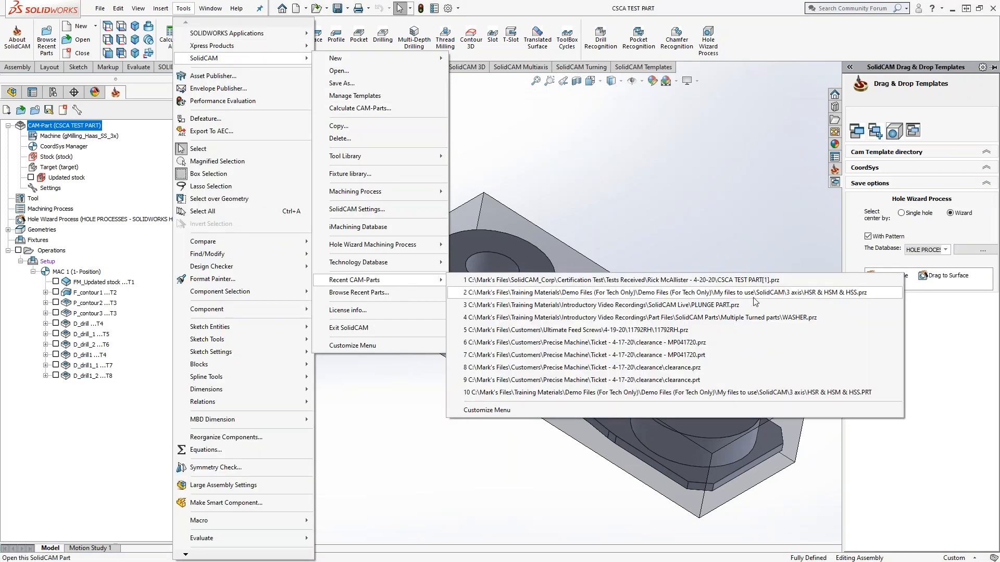
{"action": "left_click", "coordinate": [755, 317]}
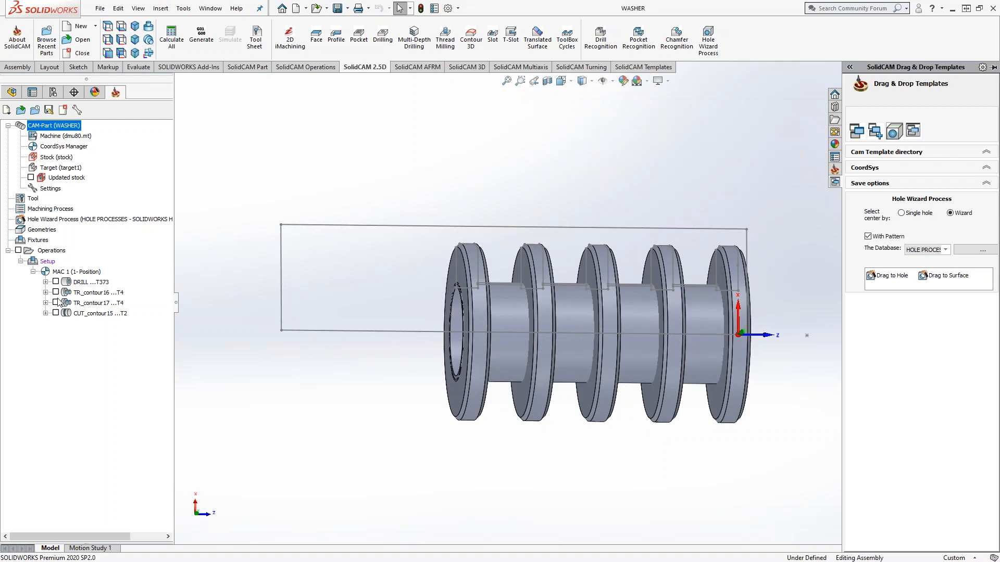
- Set the drill end delta of the DRILL operation to -0.2, and save it while calculating all operations
{"action": "left_click", "coordinate": [84, 282]}
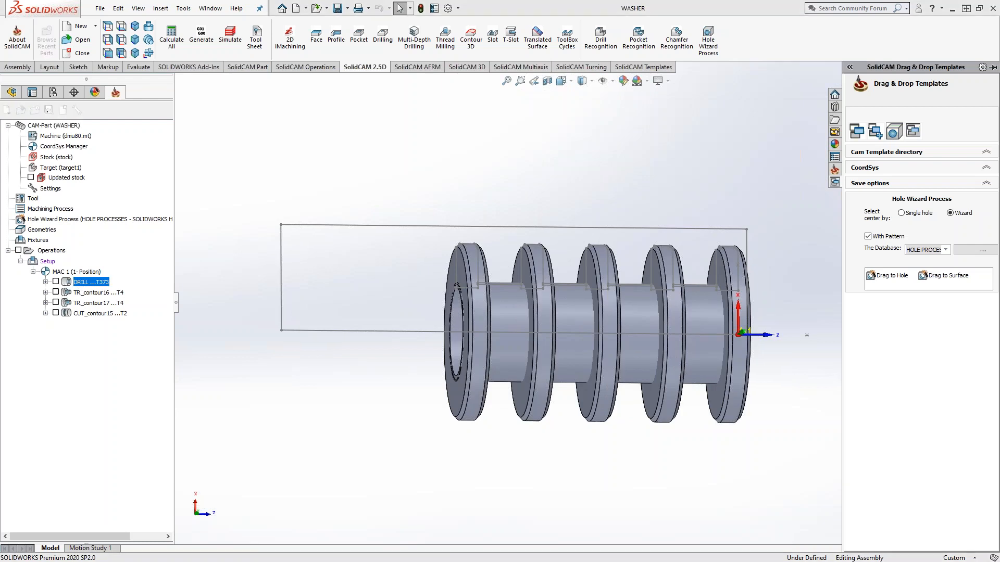
{"action": "left_click", "coordinate": [250, 171]}
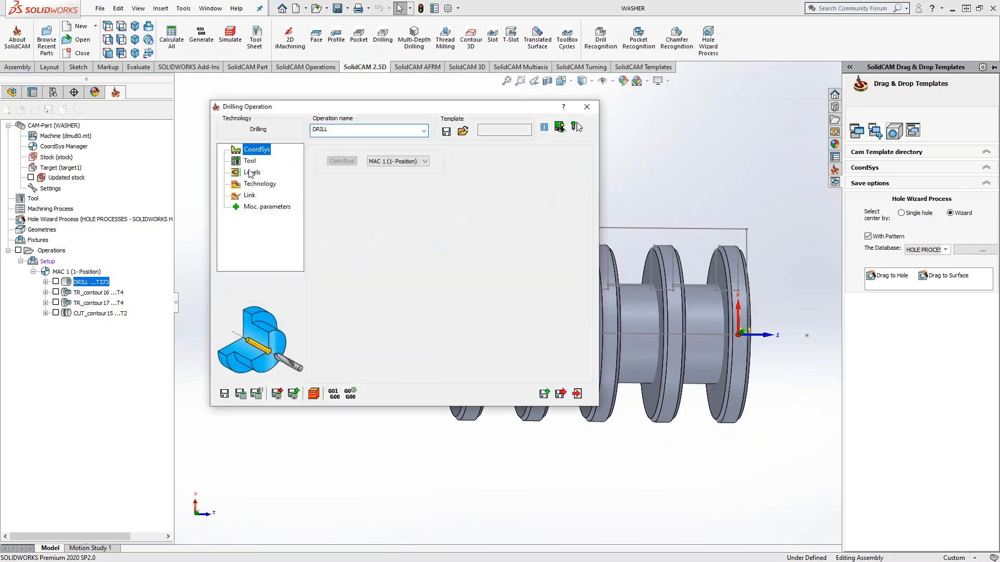
{"action": "left_click", "coordinate": [250, 172]}
{"action": "left_click", "coordinate": [260, 183]}
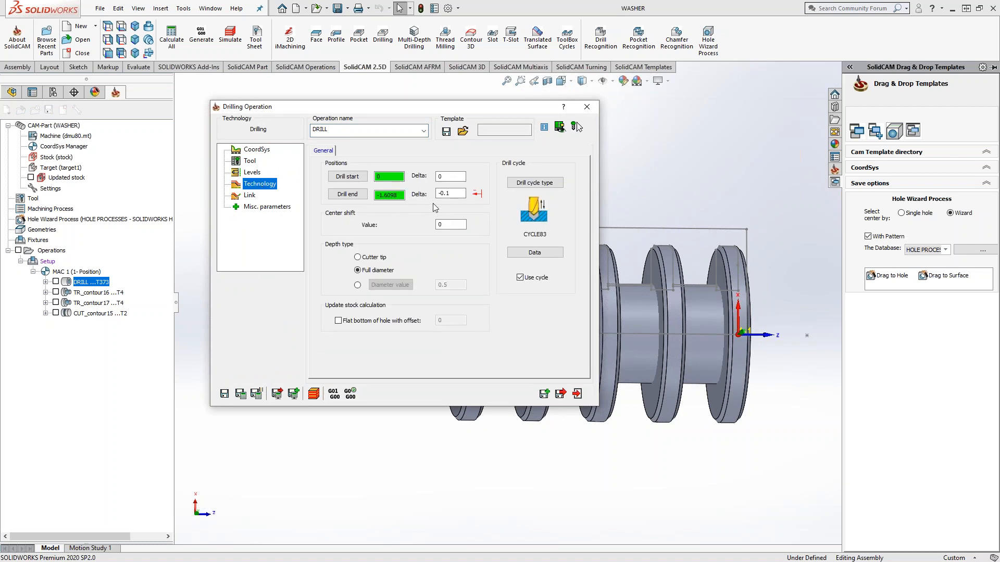
{"action": "left_click", "coordinate": [450, 194]}
{"action": "type", "text": "-"}
{"action": "type", "text": ".2"}
{"action": "left_click", "coordinate": [224, 394]}
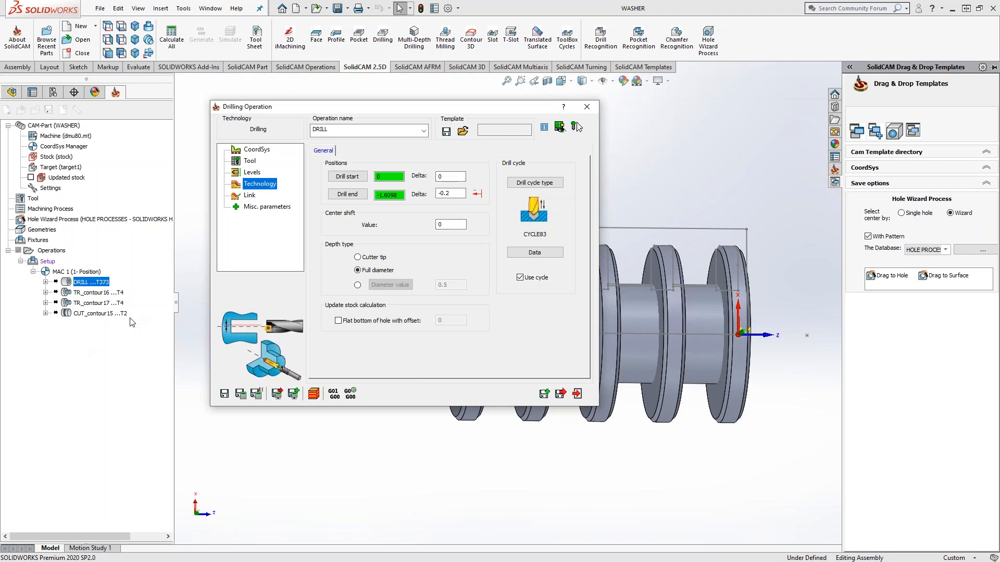
{"action": "left_click", "coordinate": [257, 394]}
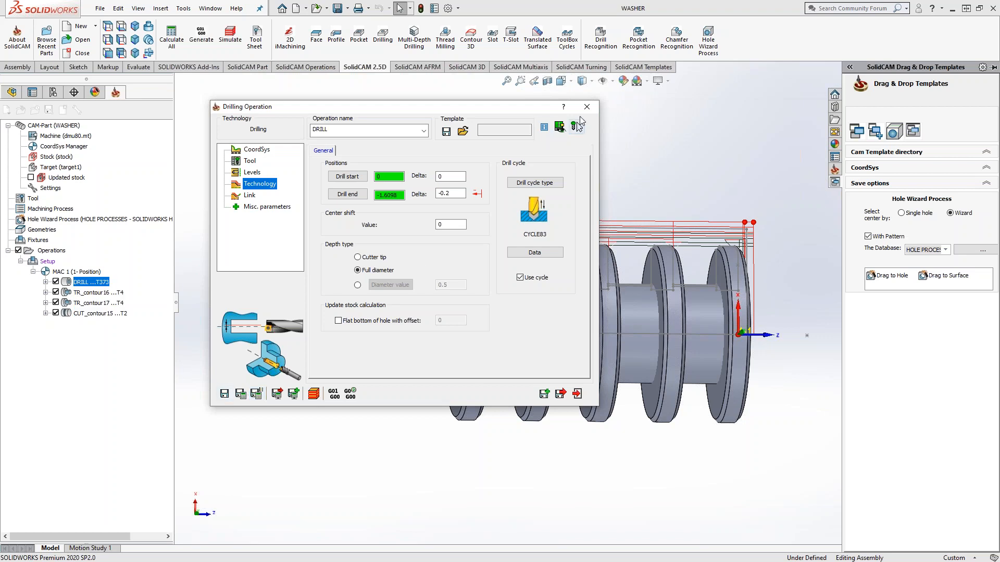
{"action": "left_click", "coordinate": [587, 107]}
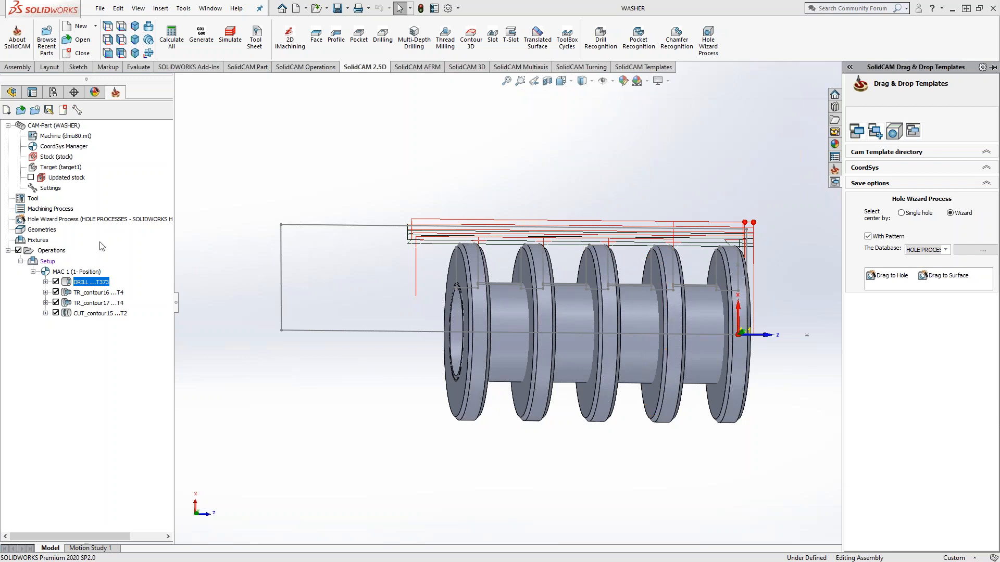
- Recalculate all WASHER operations in parallel, including the already calculated ones
{"action": "right_click", "coordinate": [59, 251]}
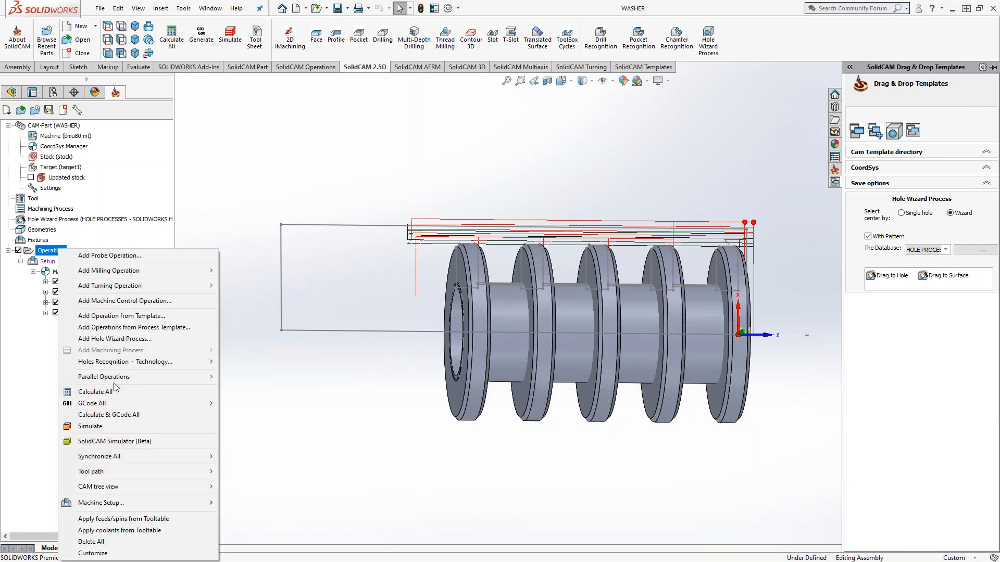
{"action": "mouse_move", "coordinate": [119, 378]}
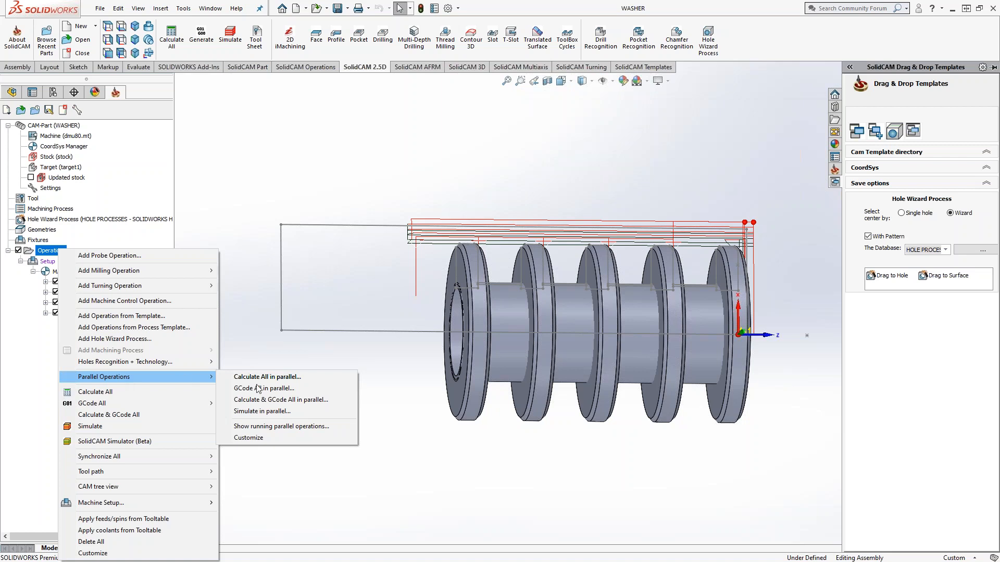
{"action": "left_click", "coordinate": [297, 378]}
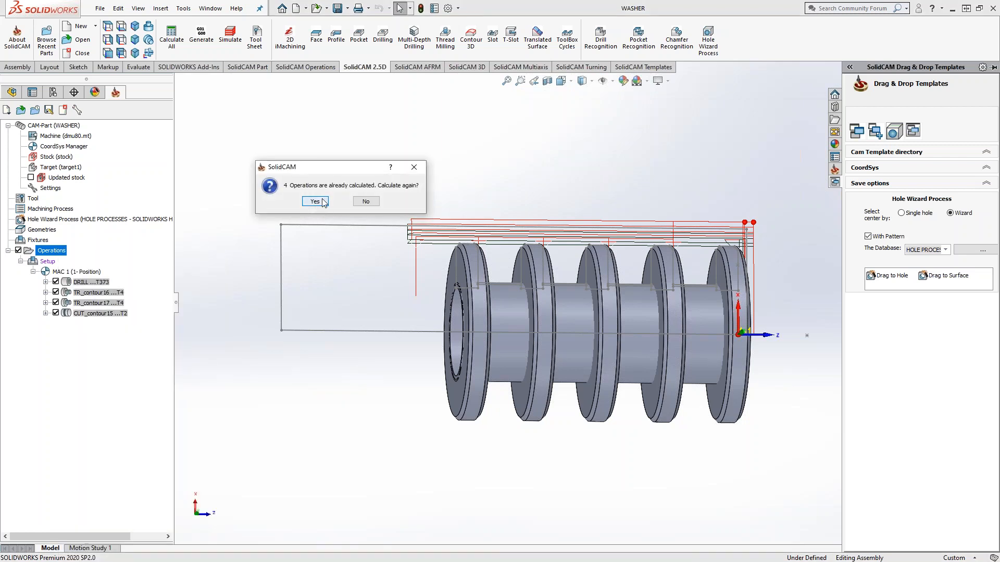
{"action": "left_click", "coordinate": [315, 201]}
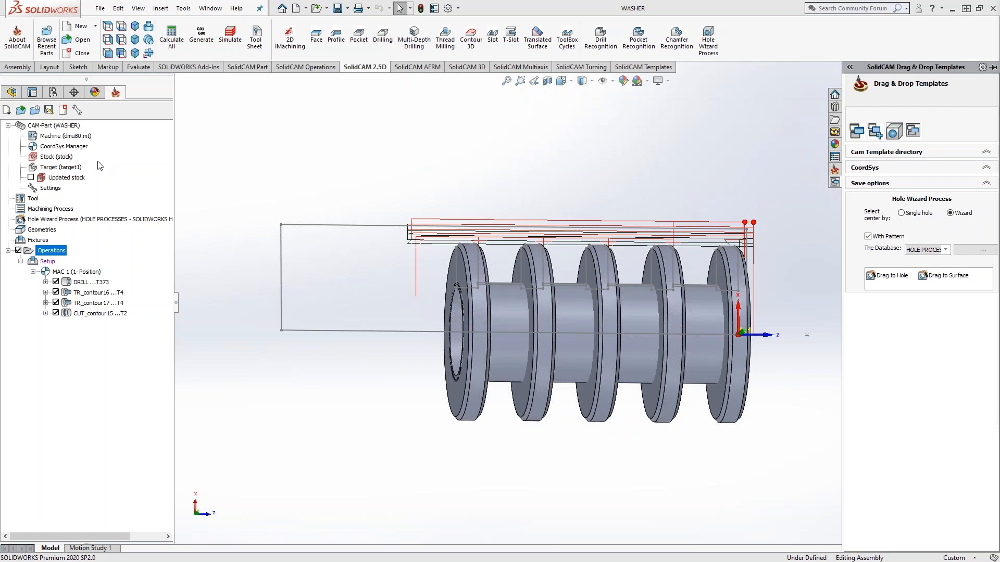
- Open the 11792RH CAM-Part from the recent CAM-Parts
{"action": "left_click", "coordinate": [182, 8]}
{"action": "mouse_move", "coordinate": [231, 58]}
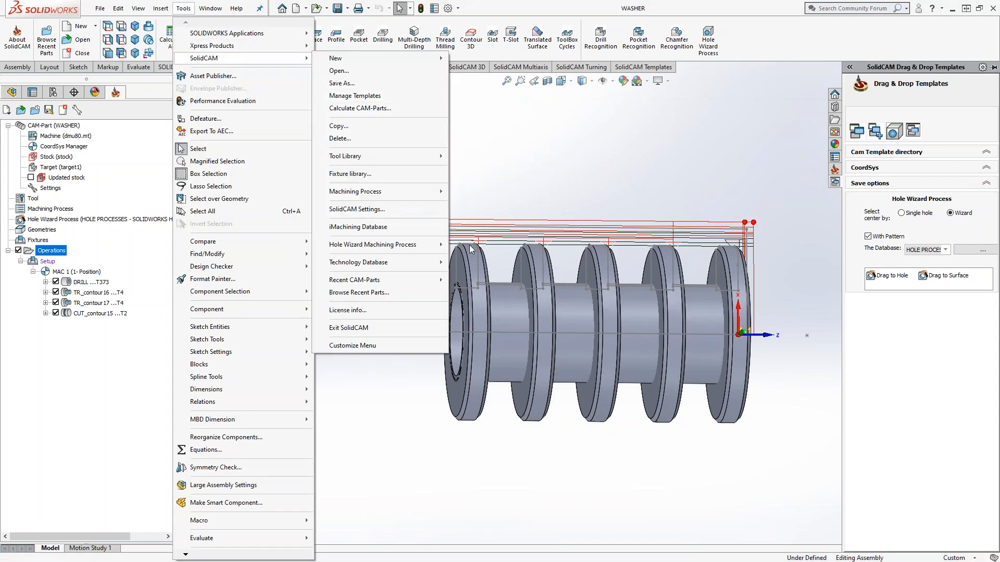
{"action": "mouse_move", "coordinate": [414, 283]}
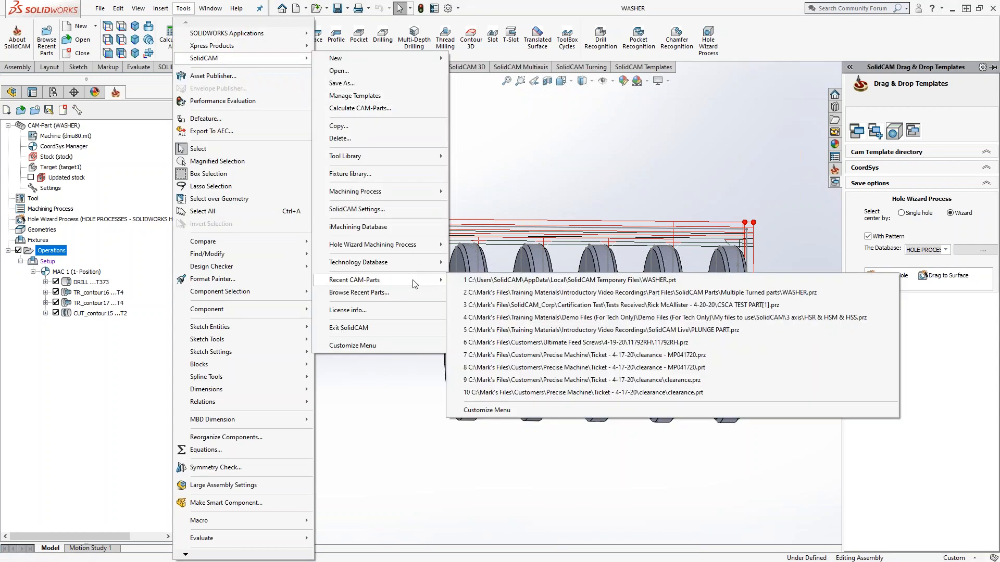
{"action": "left_click", "coordinate": [714, 333]}
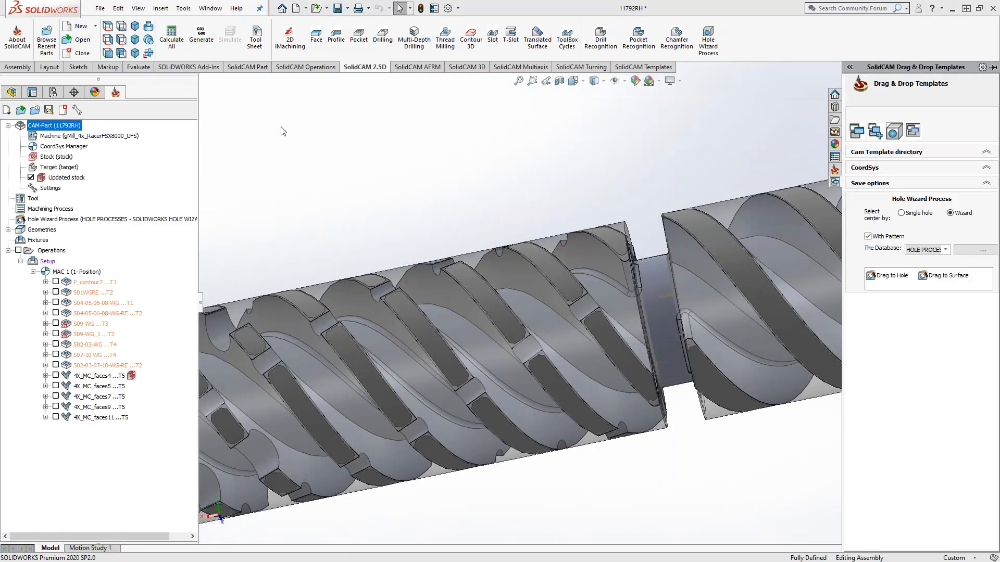
- Open the PLUNGE PART CAM-Part from the recent CAM-Parts
{"action": "left_click", "coordinate": [182, 8]}
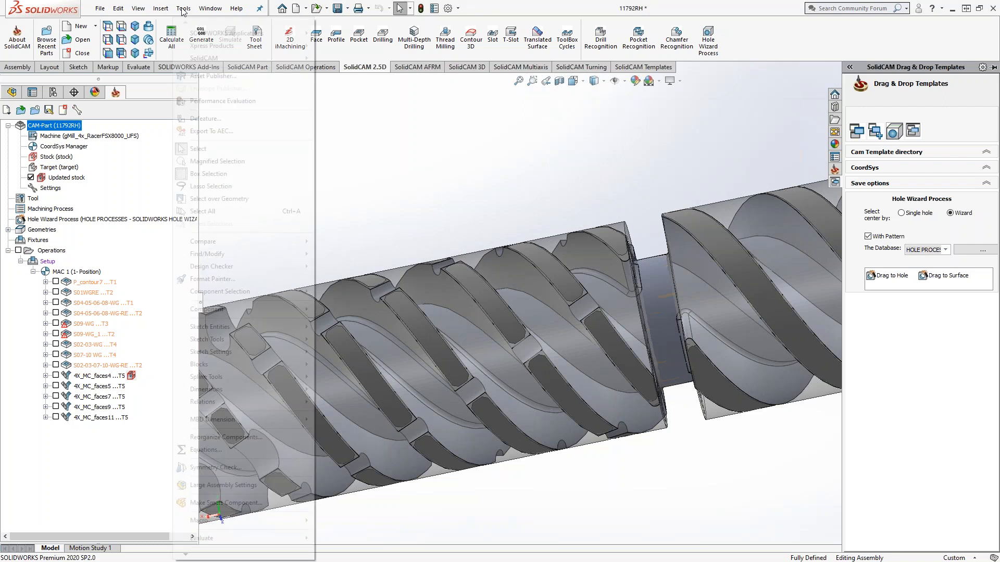
{"action": "mouse_move", "coordinate": [207, 63]}
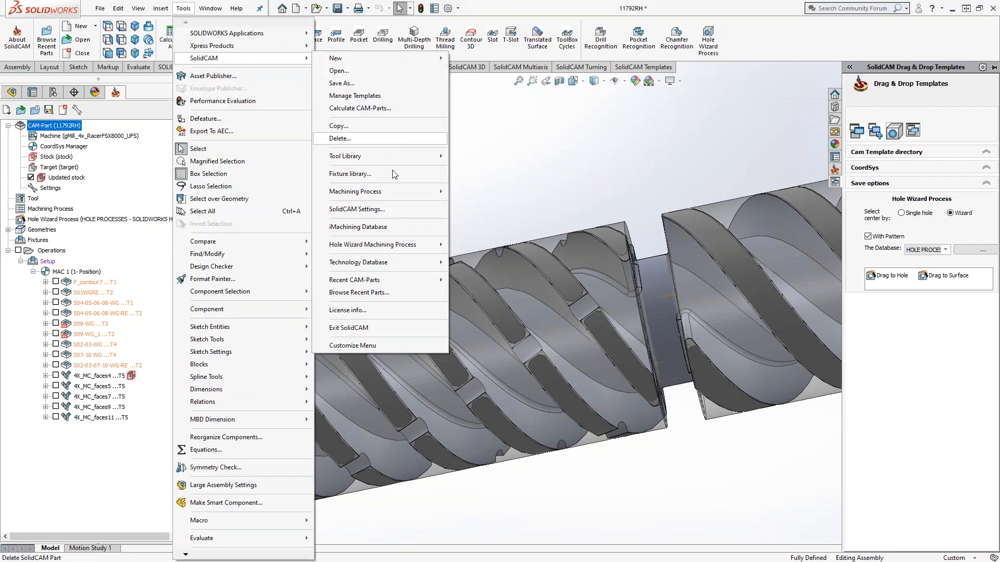
{"action": "mouse_move", "coordinate": [413, 285]}
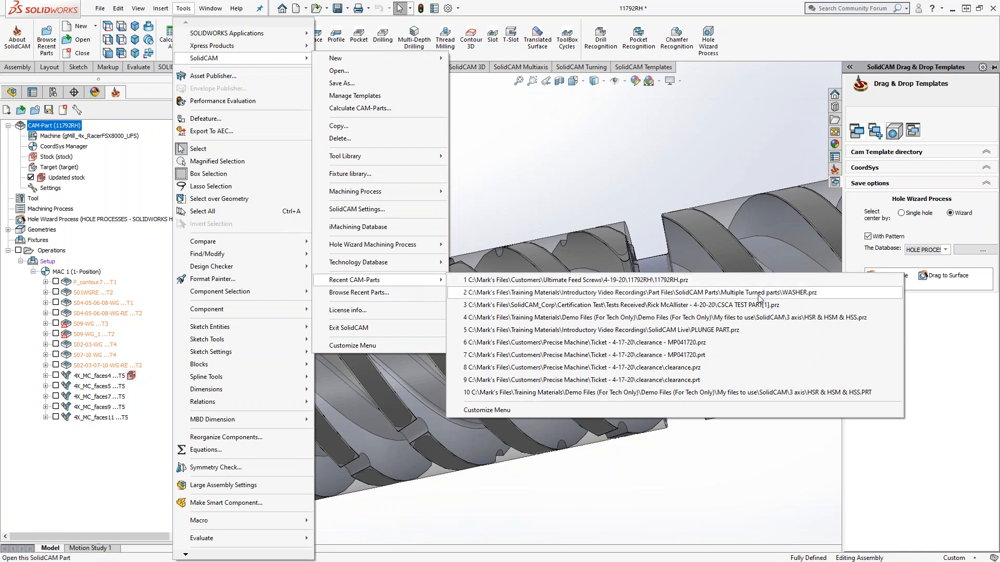
{"action": "left_click", "coordinate": [726, 331]}
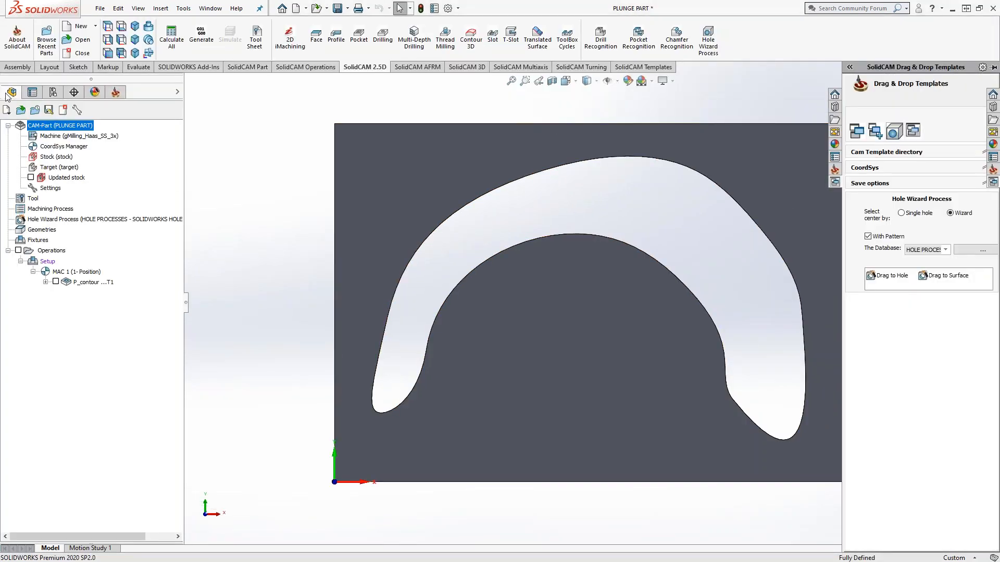
- Edit the DesignModel component and add a sketch on its top face with one point inside the wide area of the curved pocket
{"action": "left_click", "coordinate": [17, 95]}
{"action": "right_click", "coordinate": [52, 213]}
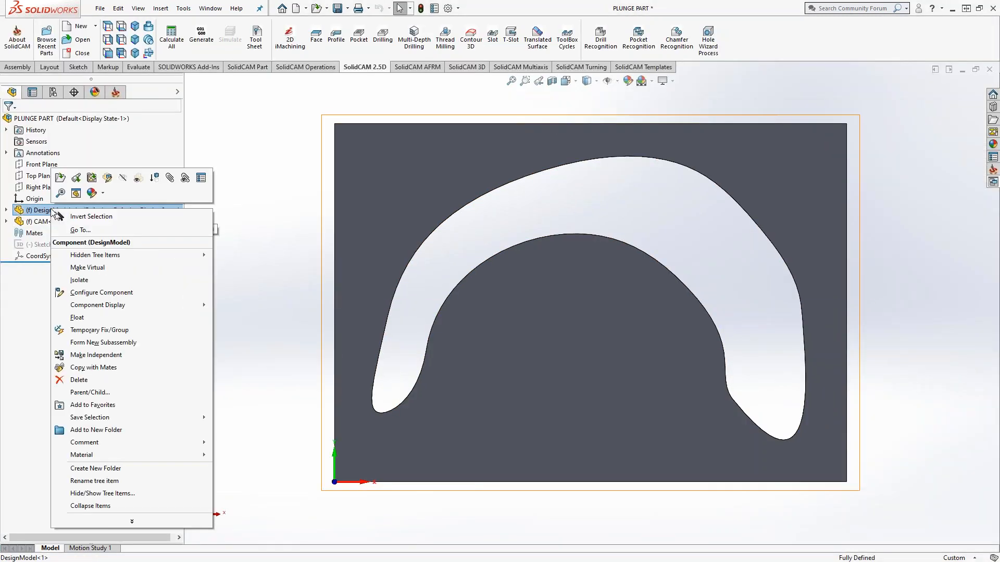
{"action": "left_click", "coordinate": [60, 177]}
{"action": "left_click", "coordinate": [46, 68]}
{"action": "left_click", "coordinate": [171, 31]}
{"action": "left_click", "coordinate": [395, 195]}
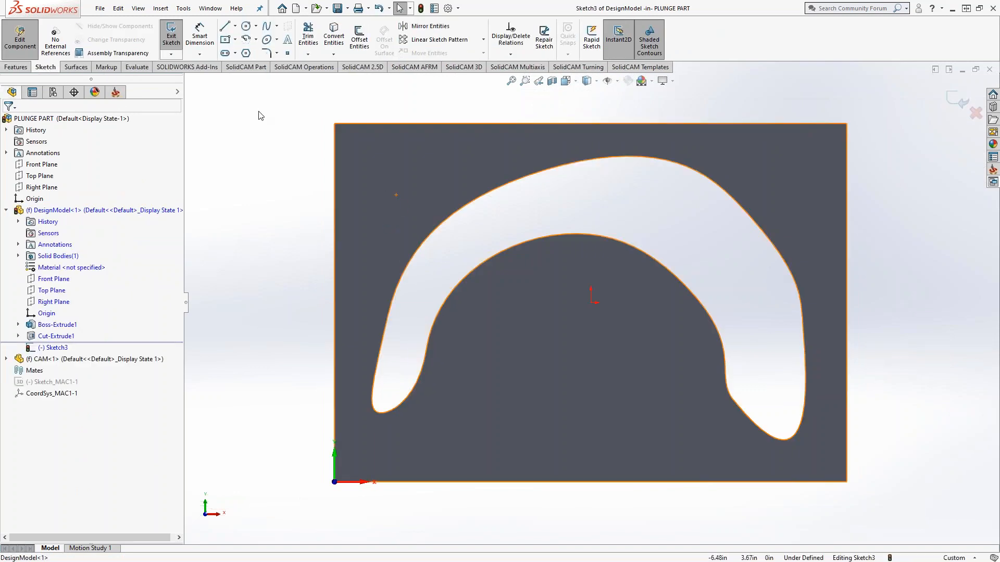
{"action": "left_click", "coordinate": [288, 53]}
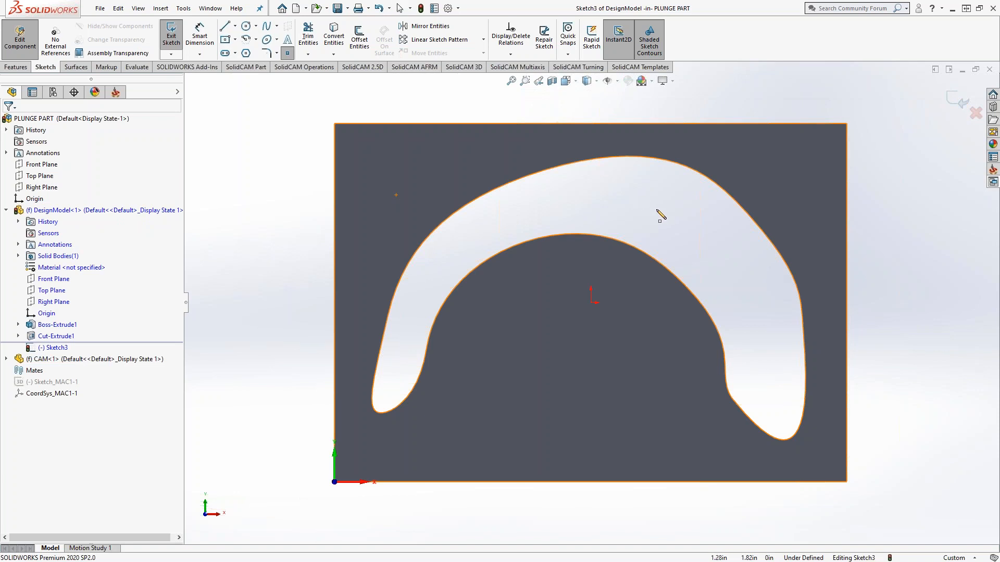
{"action": "left_click", "coordinate": [660, 206]}
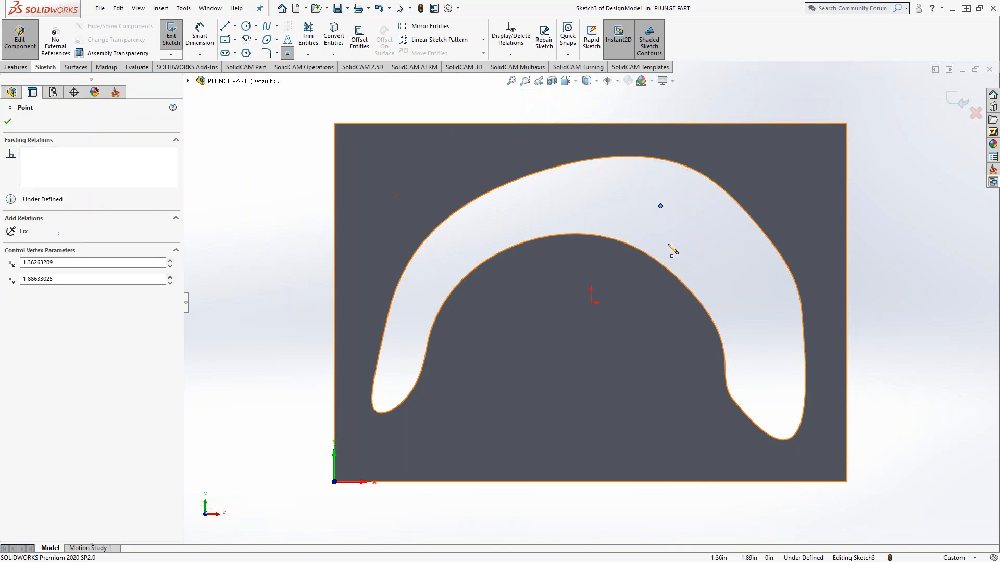
{"action": "left_click", "coordinate": [957, 99]}
{"action": "left_click", "coordinate": [968, 104]}
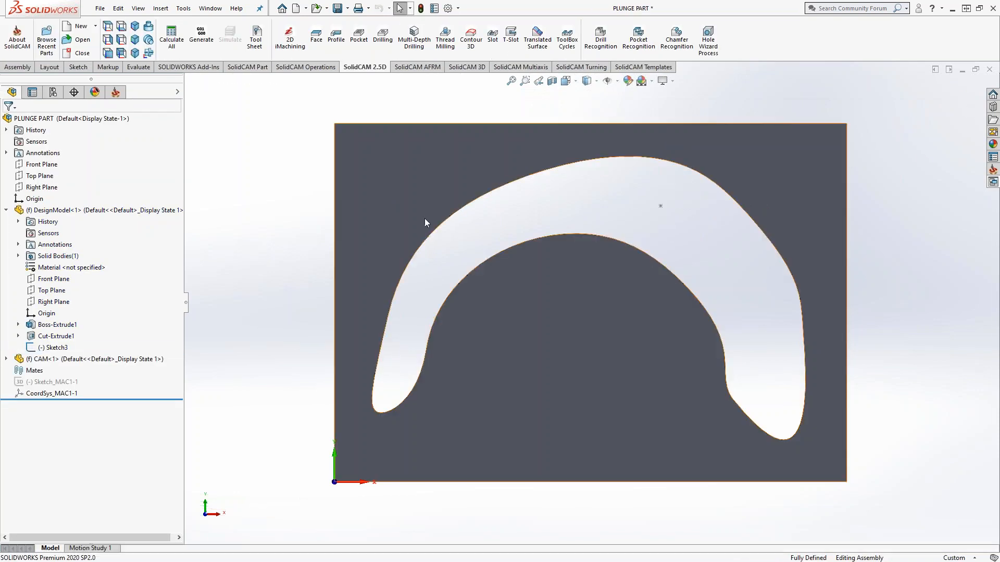
- Add a Pocket milling operation after P_contour and define its geometry contour1 as the closed constant-Z chain around the curved pocket
{"action": "left_click", "coordinate": [115, 92]}
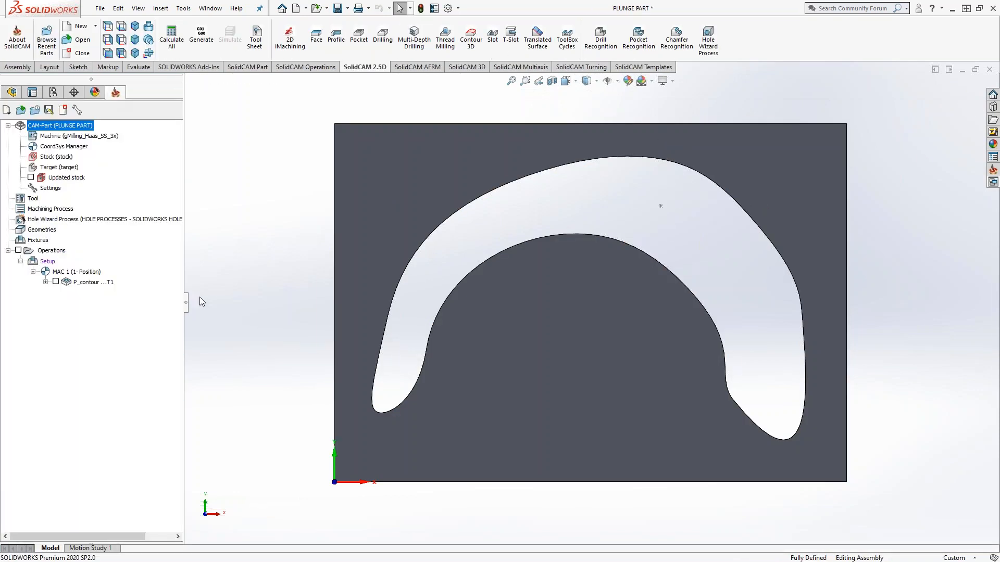
{"action": "right_click", "coordinate": [77, 282]}
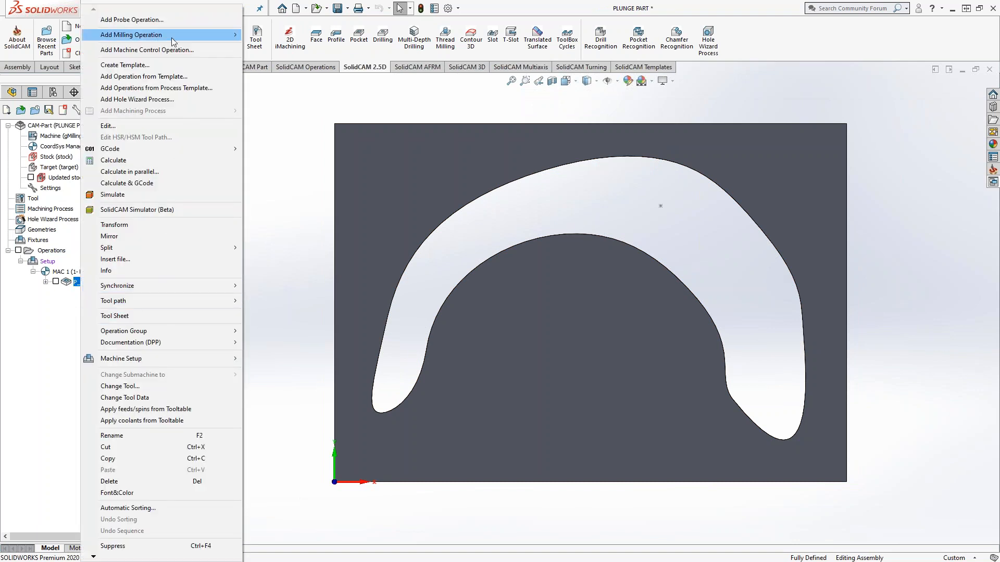
{"action": "mouse_move", "coordinate": [177, 34]}
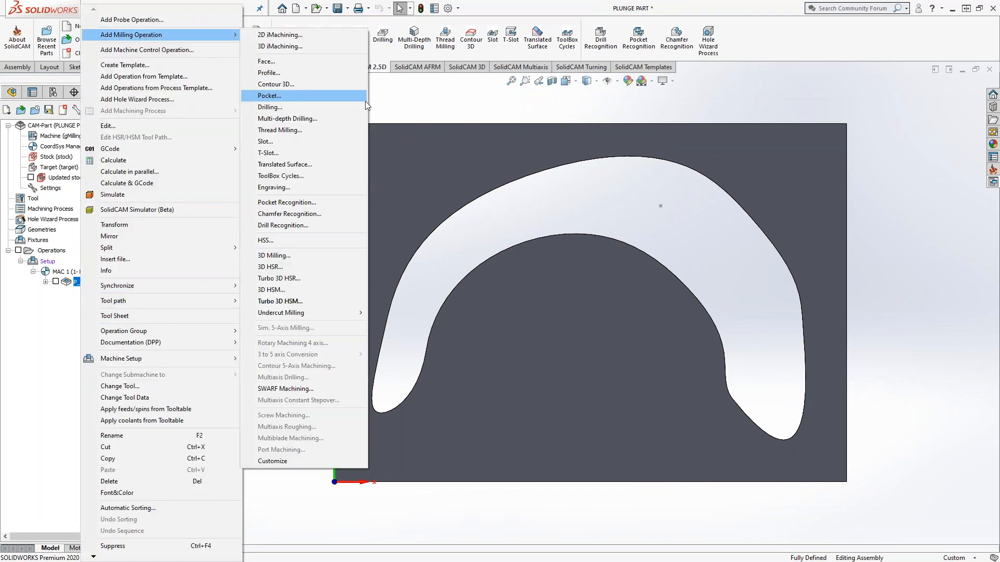
{"action": "left_click", "coordinate": [304, 96]}
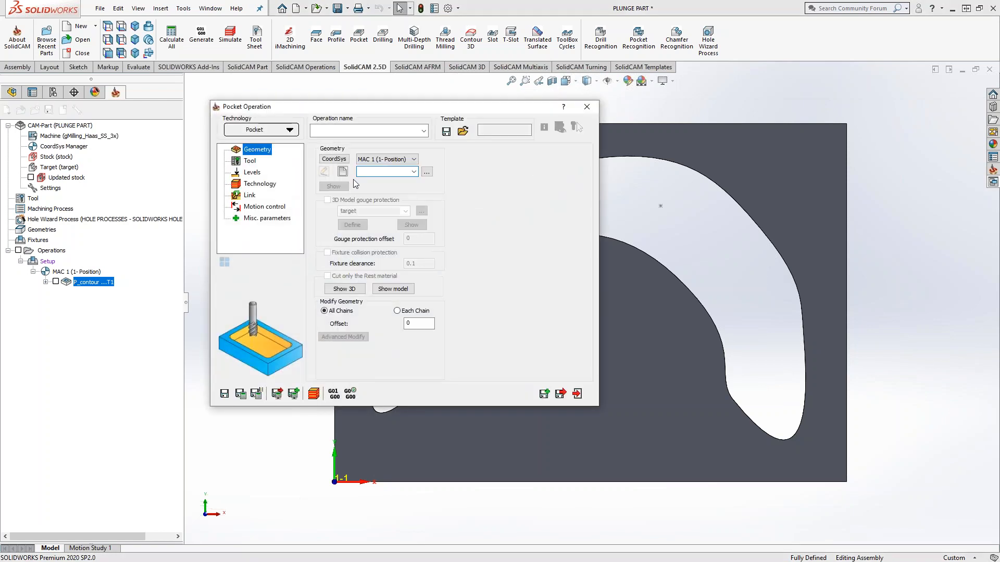
{"action": "left_click", "coordinate": [344, 173]}
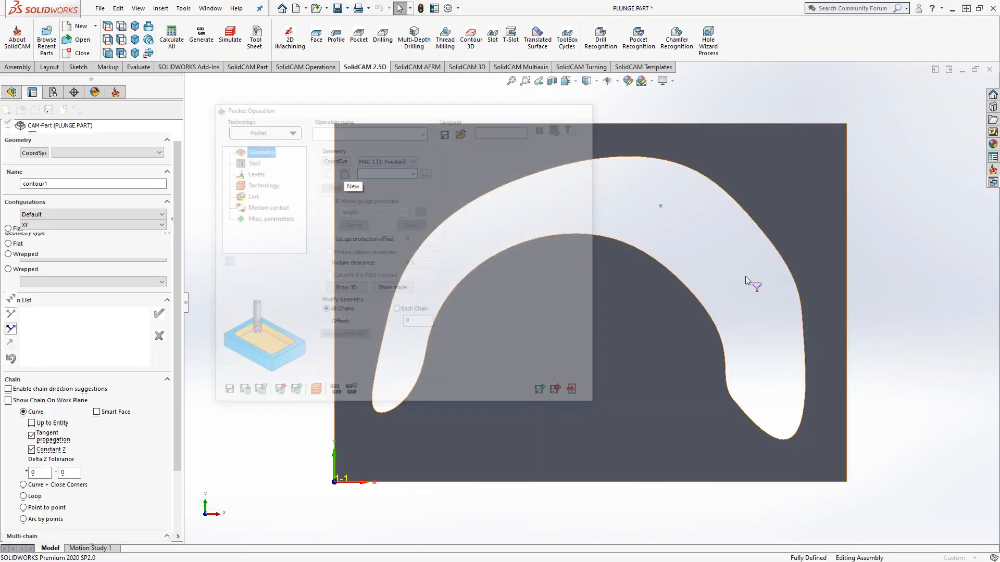
{"action": "left_click", "coordinate": [770, 241]}
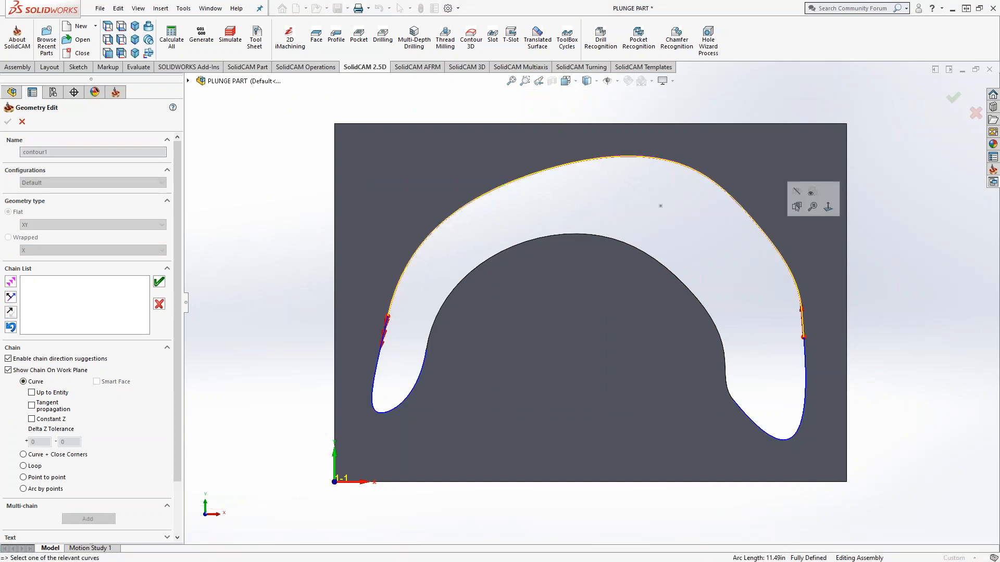
{"action": "left_click", "coordinate": [48, 420]}
{"action": "left_click", "coordinate": [275, 201]}
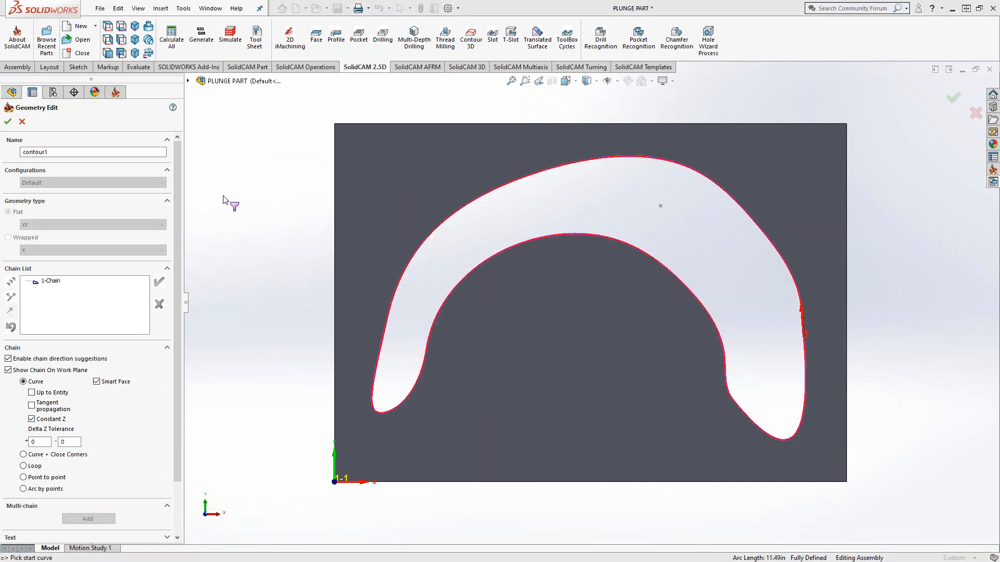
{"action": "left_click", "coordinate": [8, 122]}
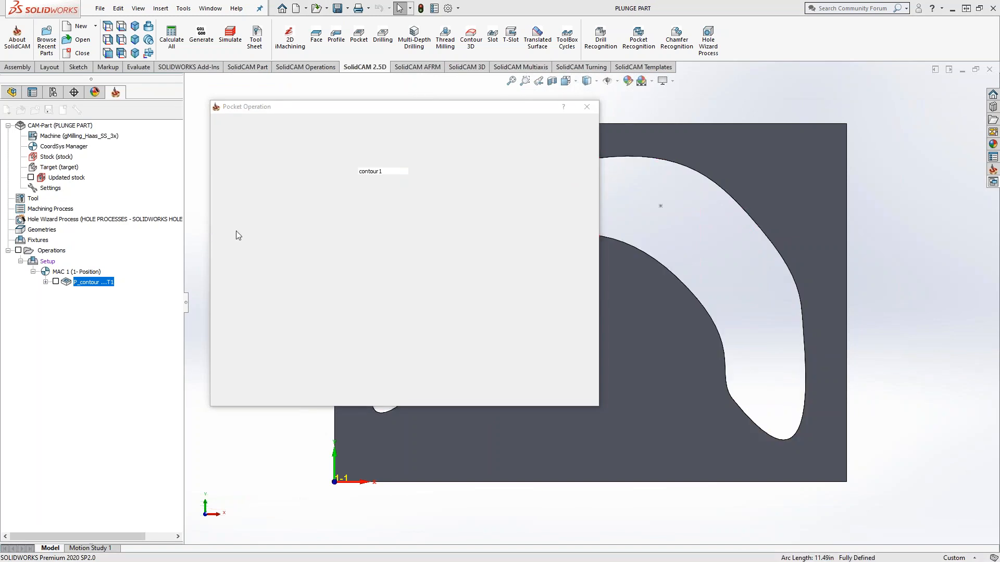
- Assign a new 0.25 inch end mill as the tool of the pocket operation
{"action": "left_click", "coordinate": [250, 161]}
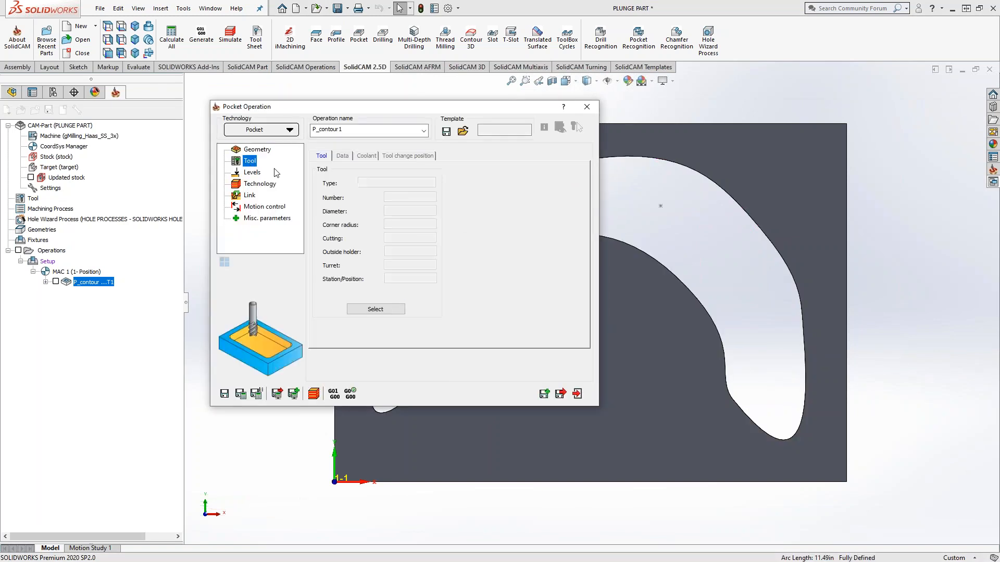
{"action": "left_click", "coordinate": [368, 308]}
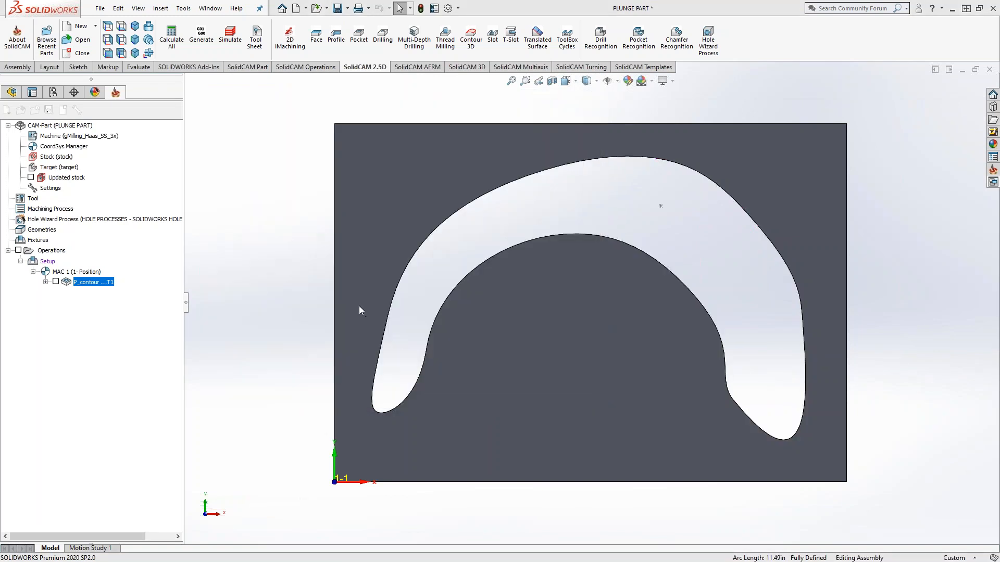
{"action": "left_click", "coordinate": [177, 394]}
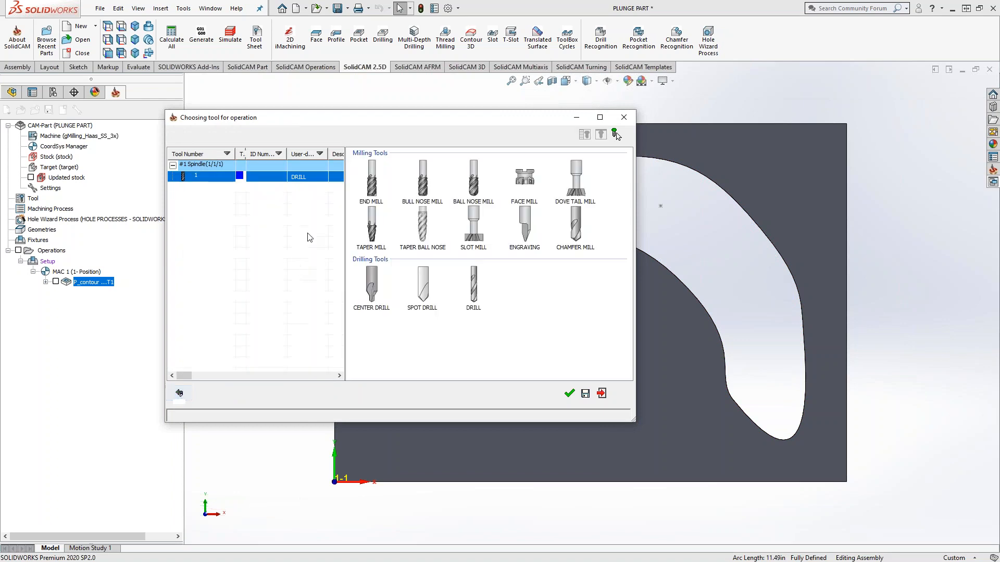
{"action": "left_click", "coordinate": [376, 186]}
{"action": "left_click", "coordinate": [569, 394]}
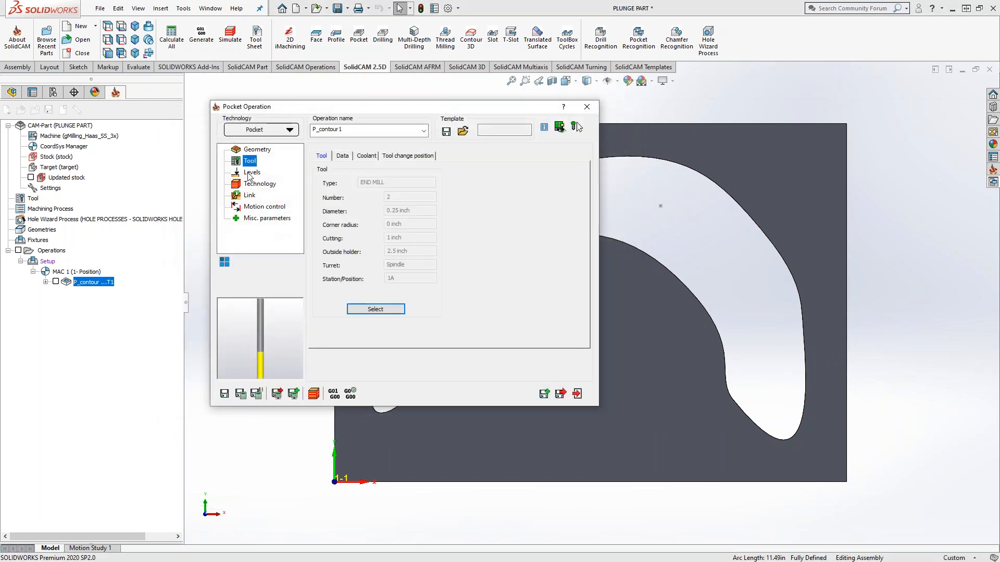
- Define the pocket levels from the model and keep the Contour technology for the operation
{"action": "left_click", "coordinate": [252, 173]}
{"action": "left_click", "coordinate": [388, 292]}
{"action": "left_click", "coordinate": [359, 308]}
{"action": "left_click", "coordinate": [259, 185]}
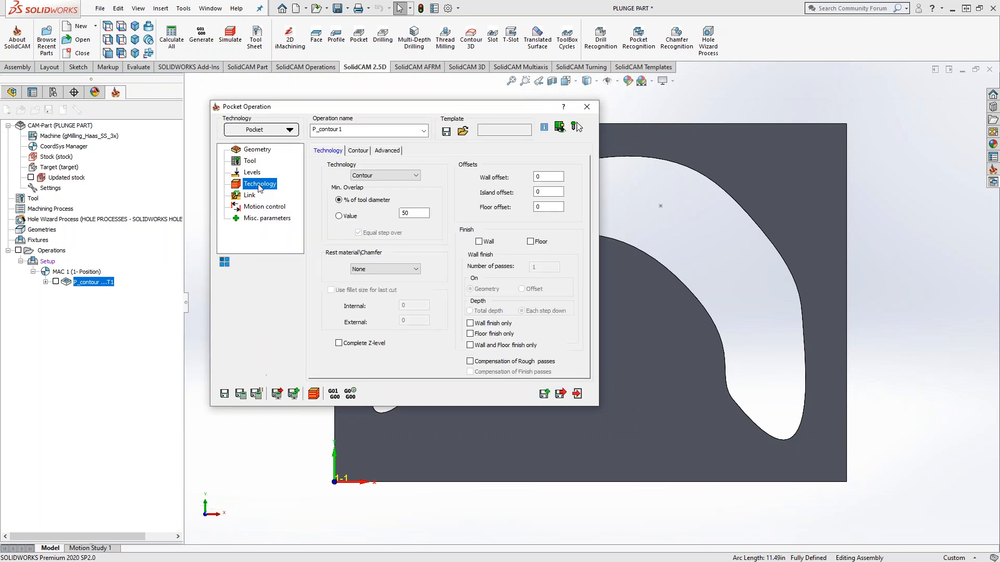
{"action": "left_click", "coordinate": [375, 176]}
{"action": "left_click", "coordinate": [335, 173]}
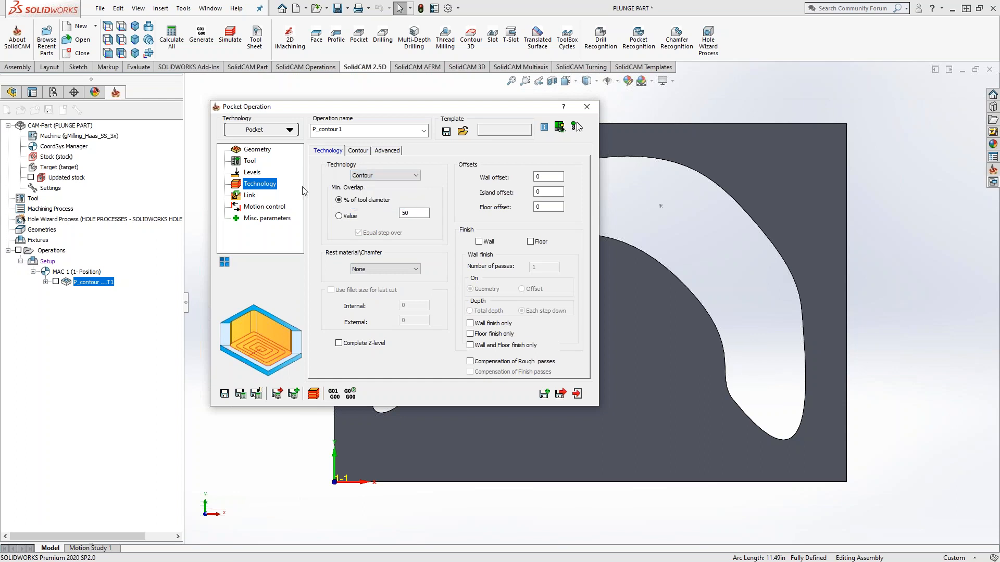
- Set the pocket's ramping to Vertical and accept the default ramping point for its chain
{"action": "left_click", "coordinate": [249, 195]}
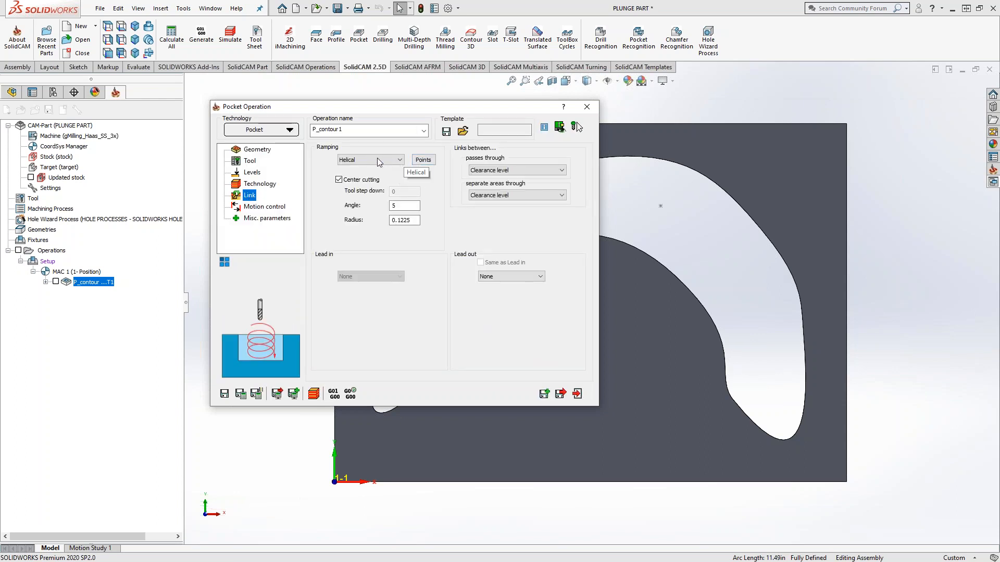
{"action": "left_click", "coordinate": [402, 160]}
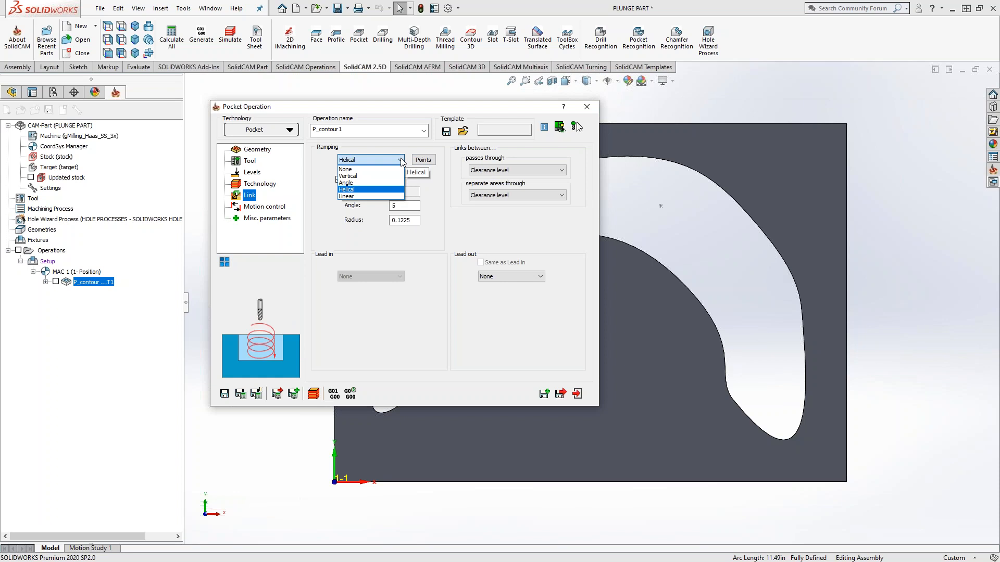
{"action": "left_click", "coordinate": [363, 176]}
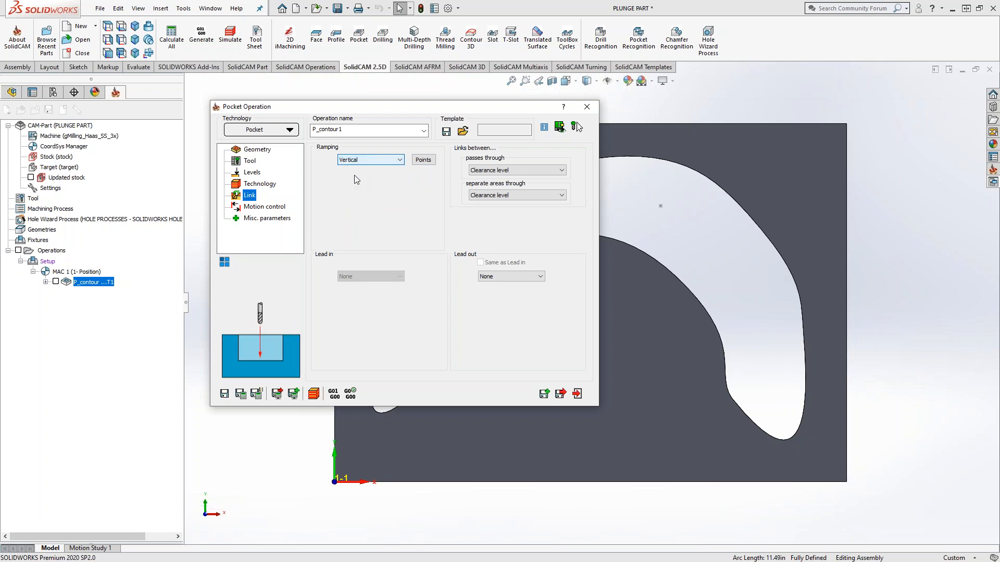
{"action": "left_click", "coordinate": [423, 161]}
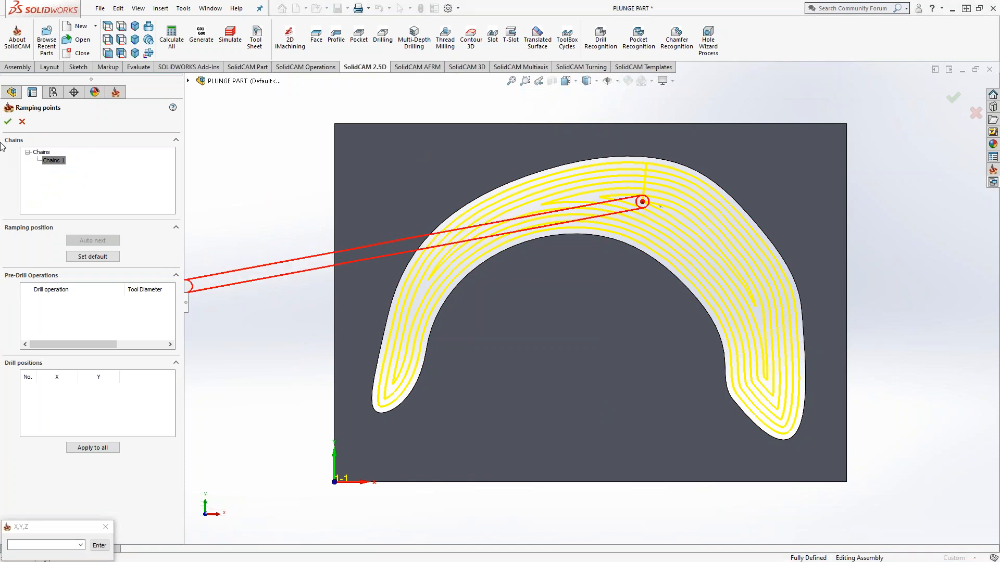
{"action": "left_click", "coordinate": [8, 121]}
- Save and calculate the pocket operation, close it, and examine where its tool path plunges into the pocket
{"action": "left_click", "coordinate": [241, 394]}
{"action": "middle_click_drag", "start_coordinate": [656, 229], "coordinate": [662, 196]}
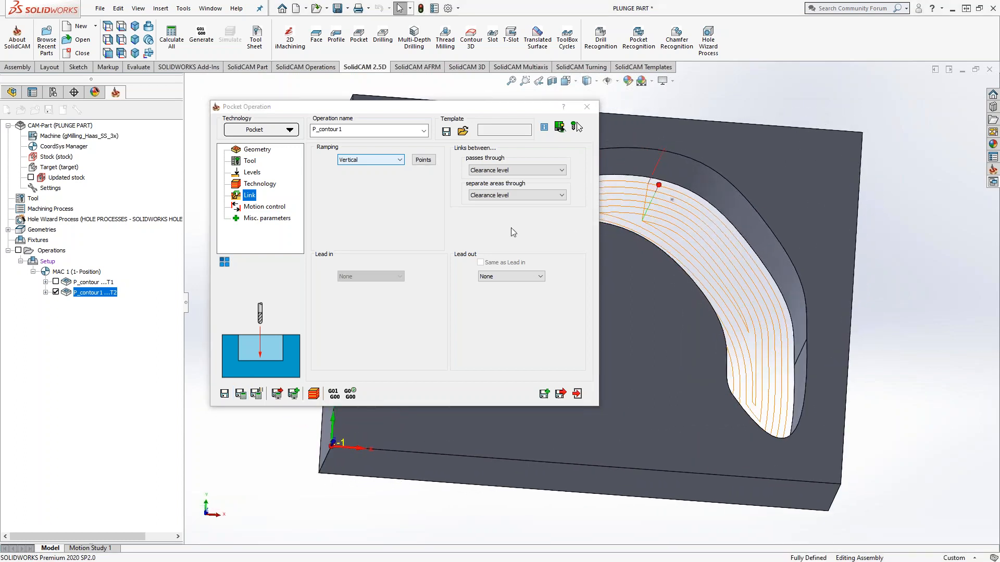
{"action": "left_click", "coordinate": [578, 394]}
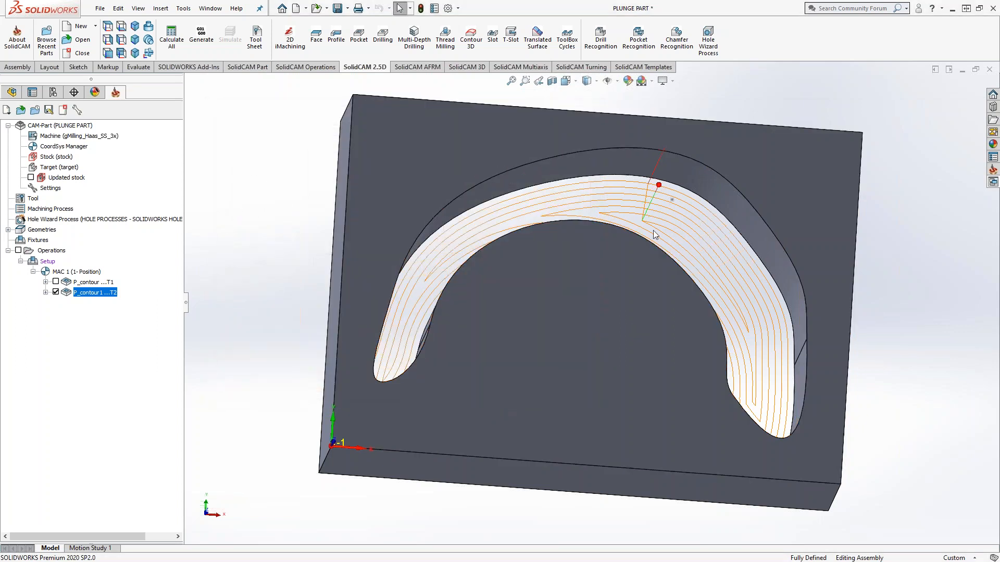
{"action": "scroll", "coordinate": [653, 230], "scroll_direction": "up", "scroll_amount": 3}
{"action": "middle_click_drag", "start_coordinate": [636, 250], "coordinate": [618, 212]}
{"action": "scroll", "coordinate": [608, 270], "scroll_direction": "down", "scroll_amount": 5}
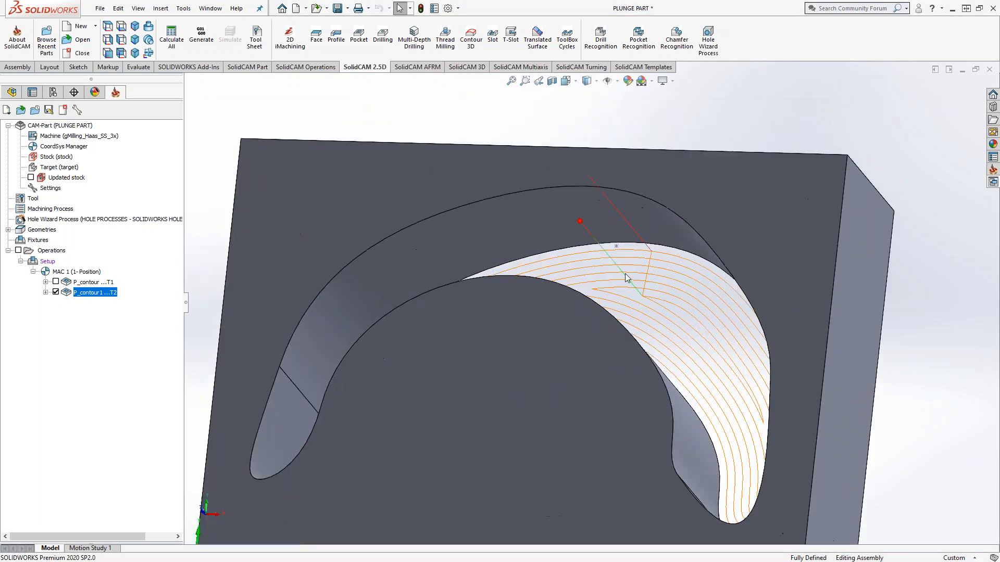
{"action": "scroll", "coordinate": [626, 278], "scroll_direction": "down", "scroll_amount": 3}
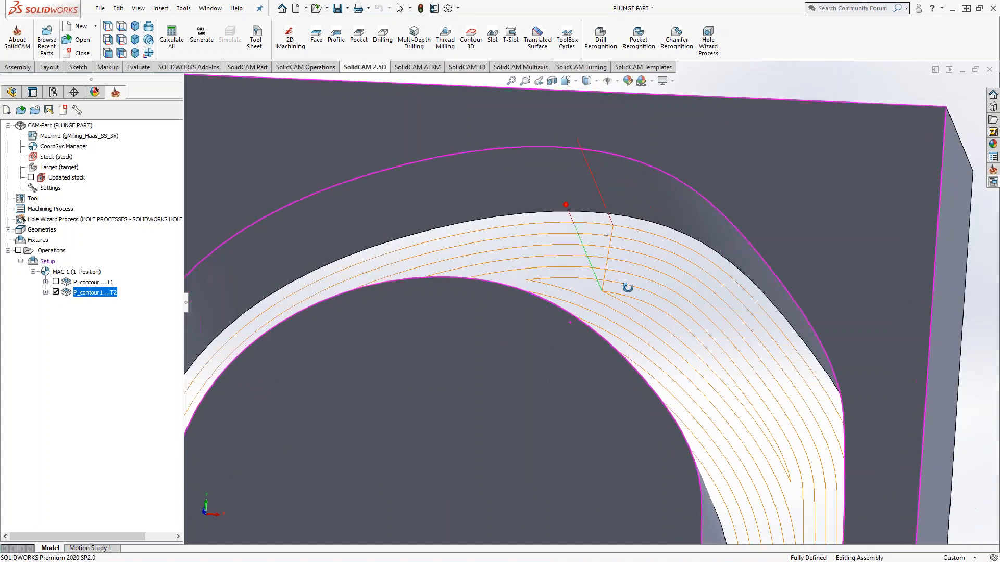
{"action": "middle_click_drag", "start_coordinate": [628, 287], "coordinate": [622, 281]}
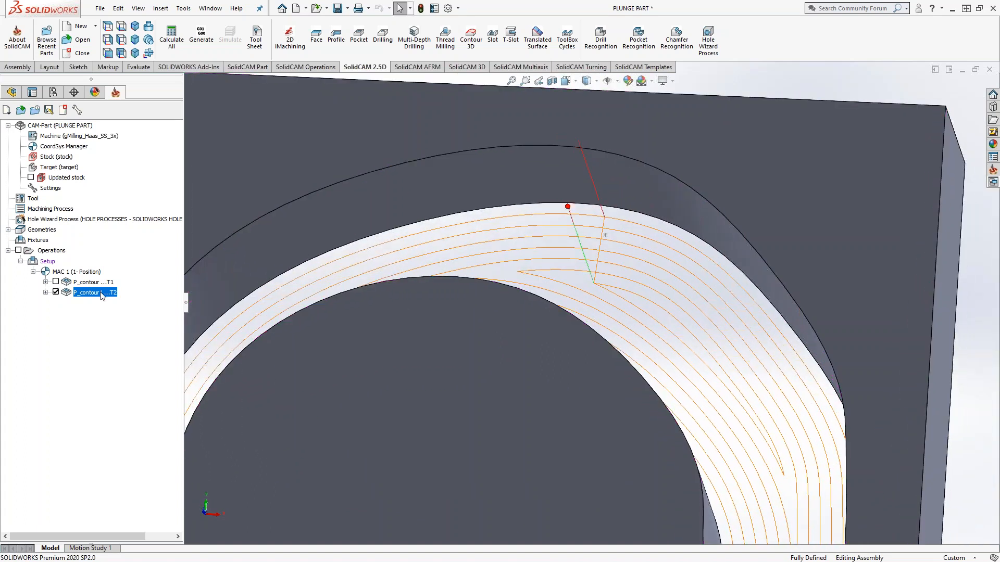
- Add a drilling operation after the first pocket operation, with a new drill geometry at the sketch point inside the pocket
{"action": "left_click", "coordinate": [88, 281]}
{"action": "right_click", "coordinate": [89, 281]}
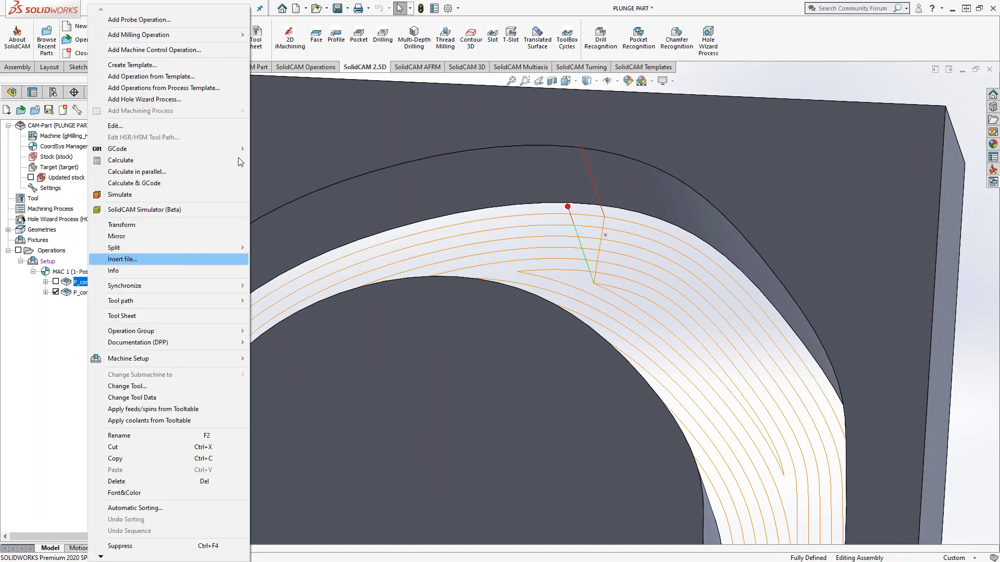
{"action": "mouse_move", "coordinate": [205, 34]}
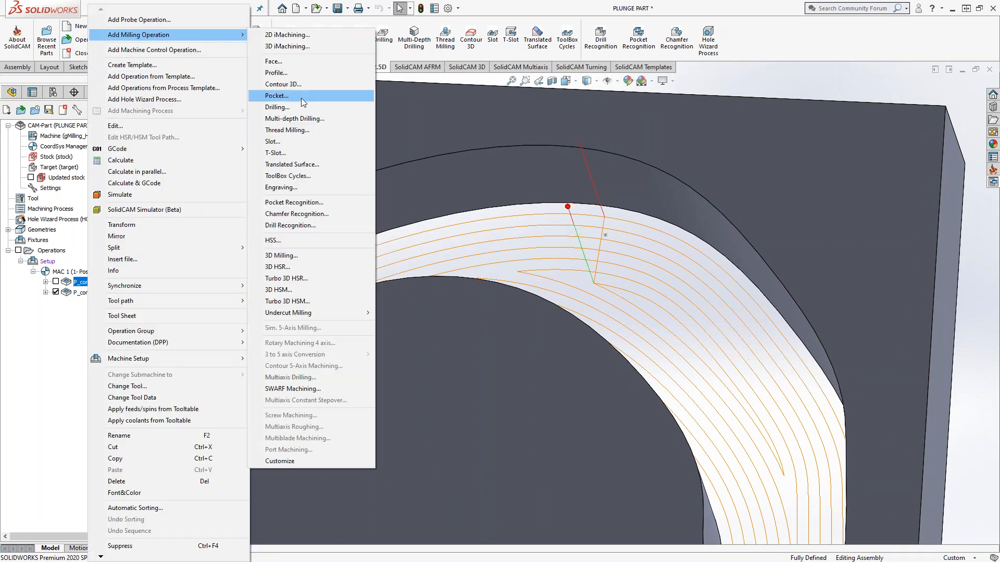
{"action": "left_click", "coordinate": [281, 107]}
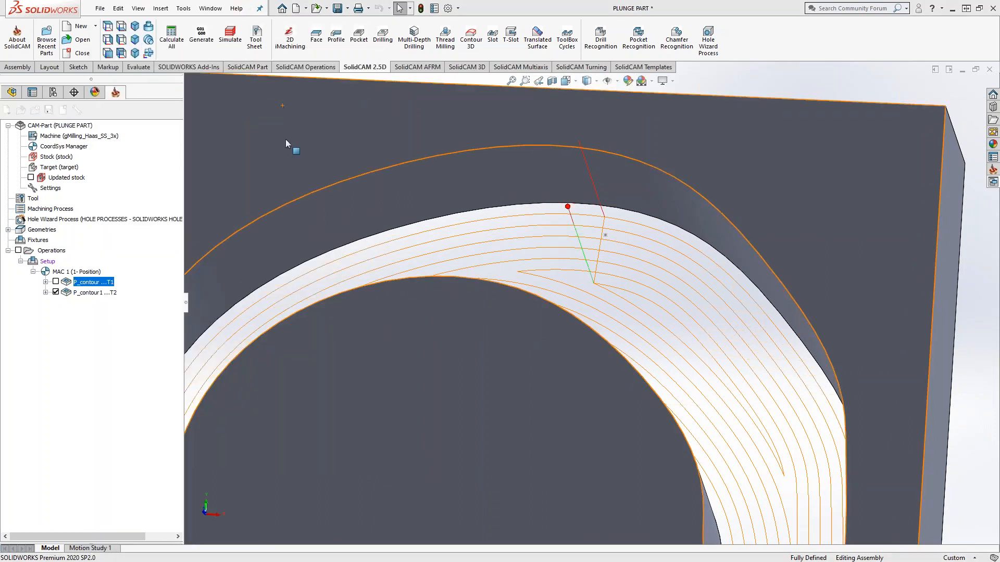
{"action": "left_click", "coordinate": [343, 177]}
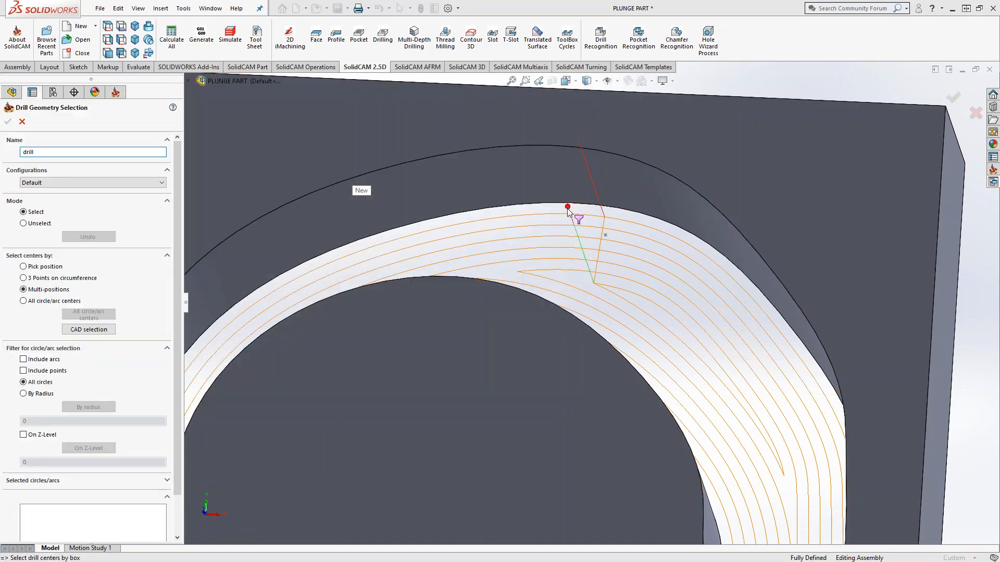
{"action": "middle_click_drag", "start_coordinate": [568, 208], "coordinate": [602, 242]}
{"action": "left_click", "coordinate": [601, 242]}
{"action": "left_click", "coordinate": [7, 121]}
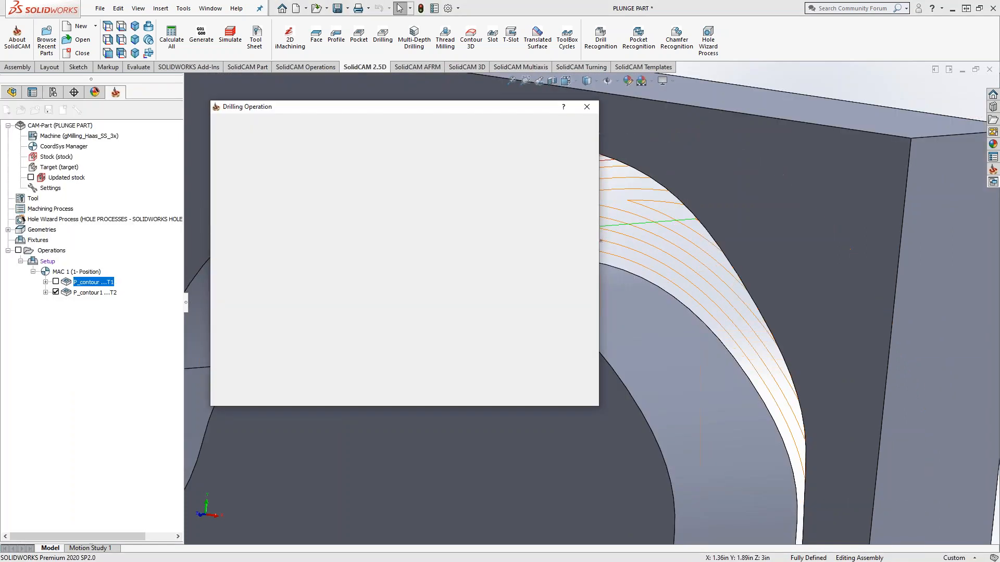
- Choose the existing 0.5 inch drill, tool number 1, as the tool of the drilling operation
{"action": "left_click", "coordinate": [249, 162]}
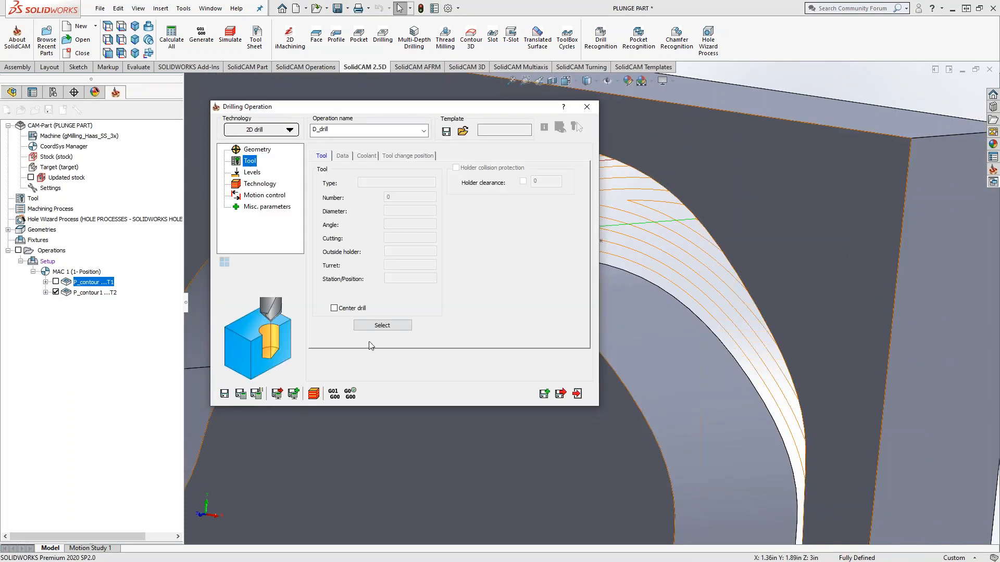
{"action": "left_click", "coordinate": [380, 326]}
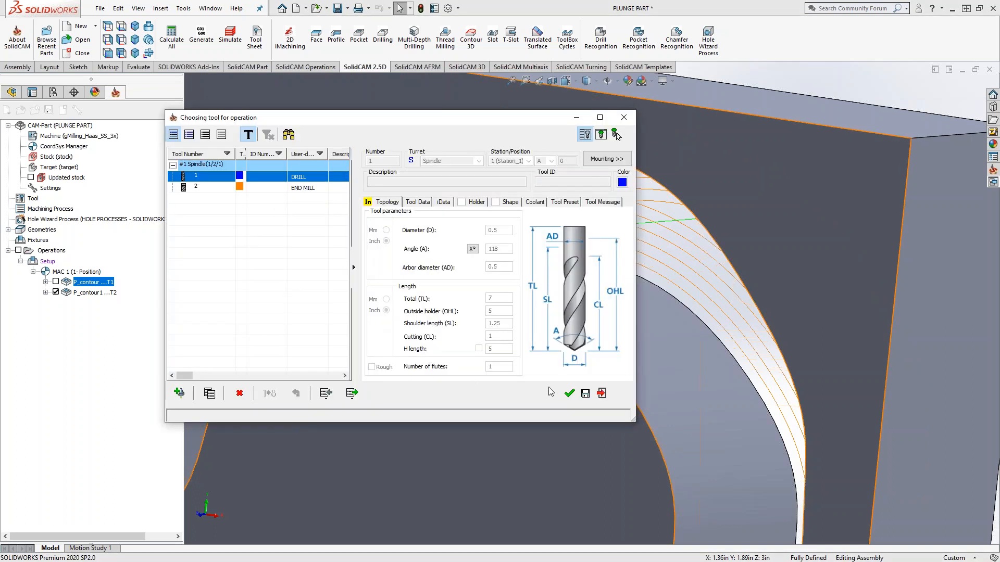
{"action": "left_click", "coordinate": [569, 393]}
- Keep the drilling operation's user-defined levels and G81 drill cycle, and save, calculate and close it
{"action": "left_click", "coordinate": [254, 175]}
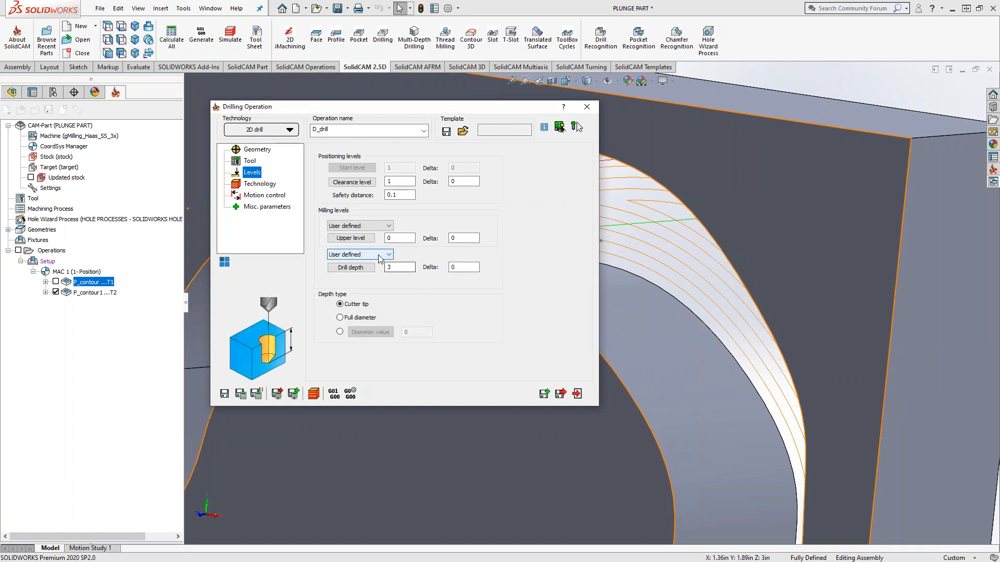
{"action": "left_click", "coordinate": [256, 184]}
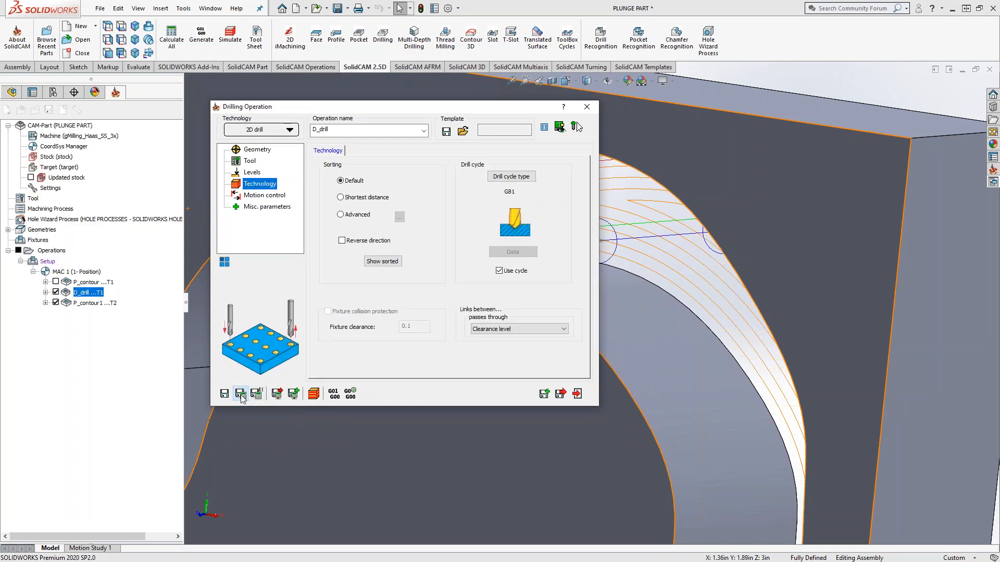
{"action": "left_click", "coordinate": [577, 394]}
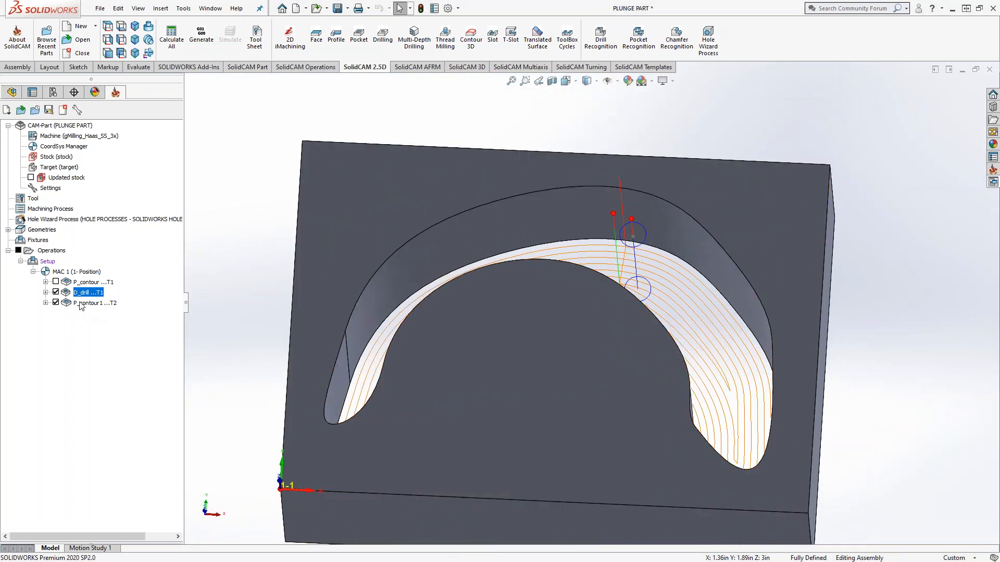
- Reopen the P_contour1 pocket operation and use D_drill as the pre-drill operation for its vertical ramping point
{"action": "left_click", "coordinate": [80, 304]}
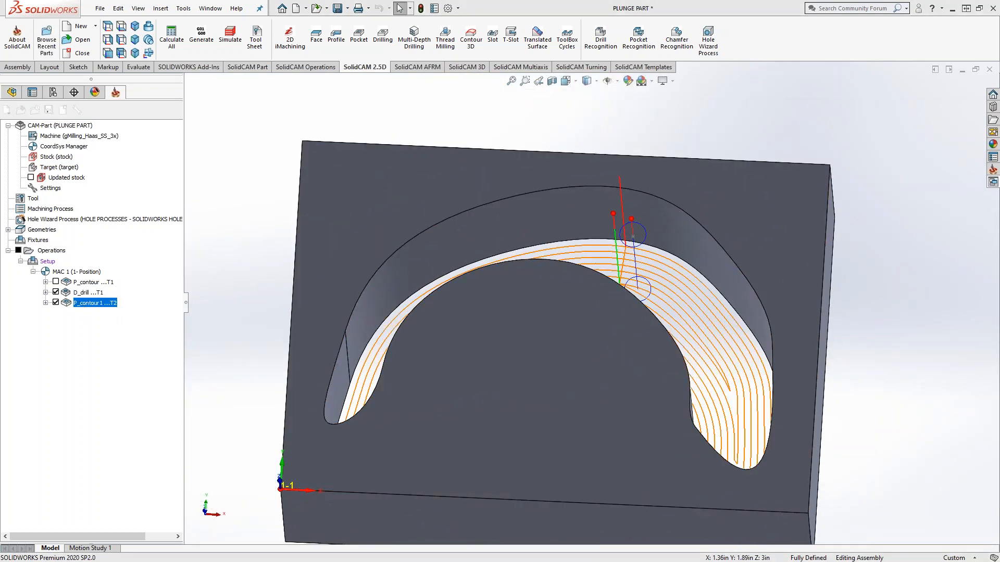
{"action": "double_click", "coordinate": [93, 303]}
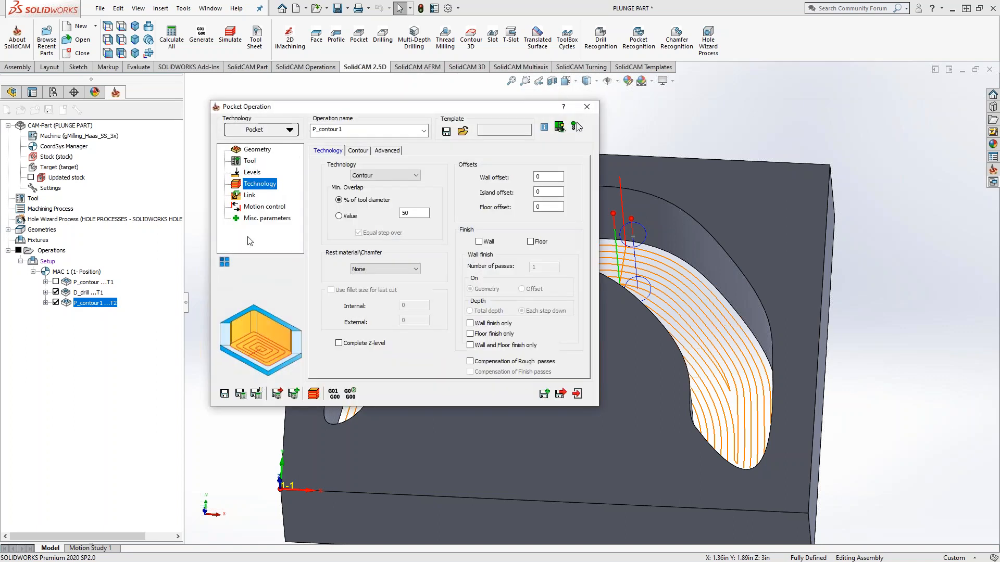
{"action": "left_click", "coordinate": [253, 195]}
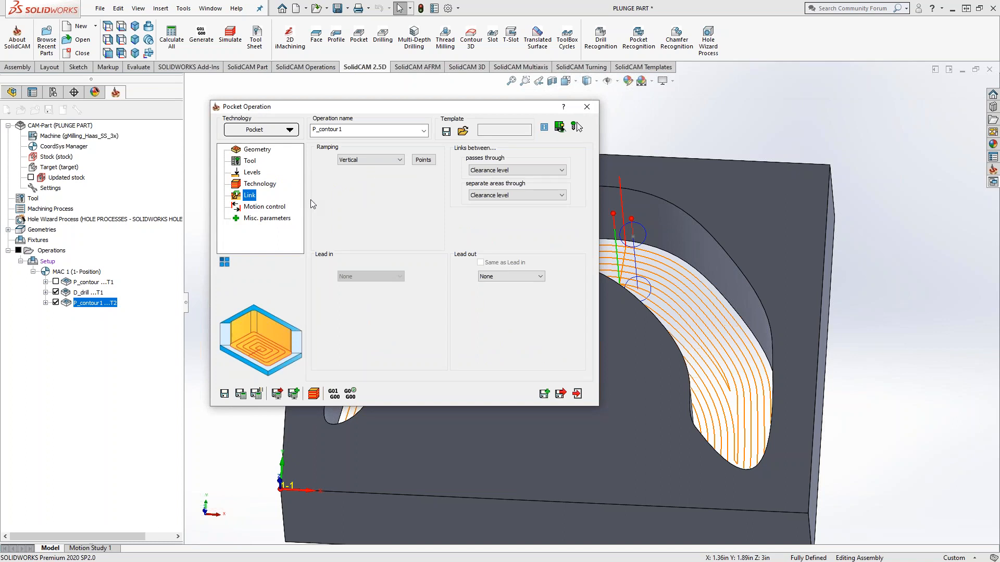
{"action": "left_click", "coordinate": [422, 160]}
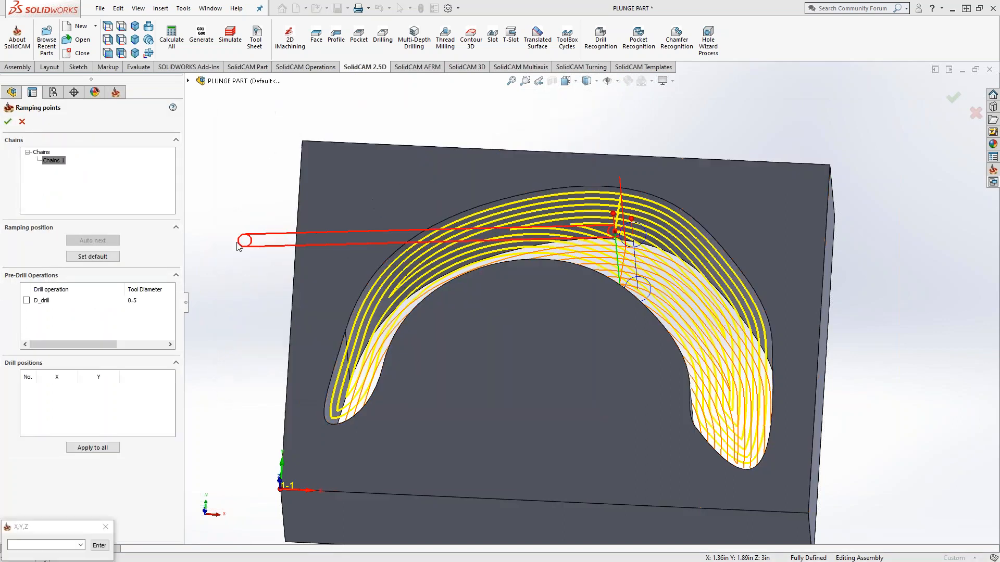
{"action": "left_click", "coordinate": [26, 301]}
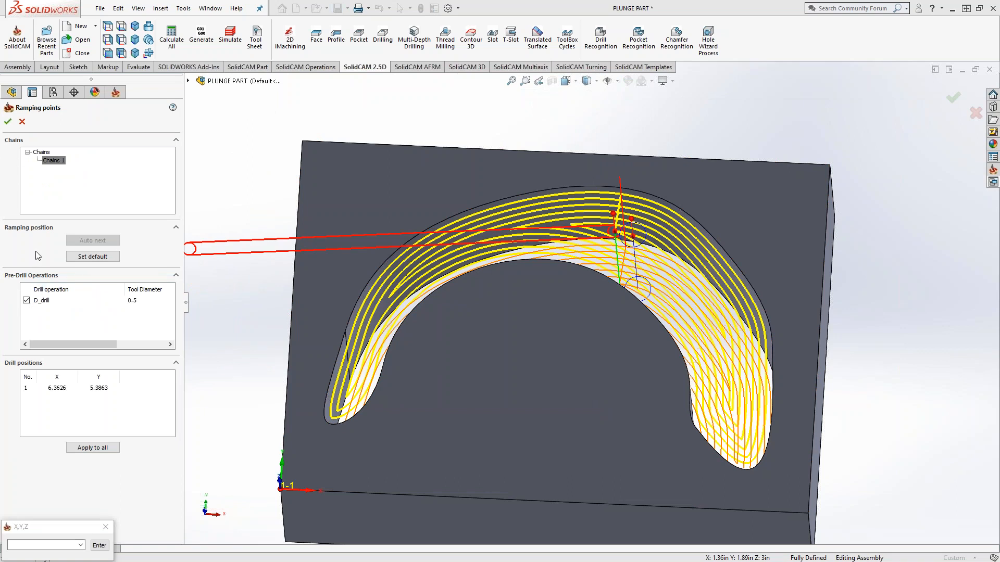
{"action": "left_click", "coordinate": [8, 122]}
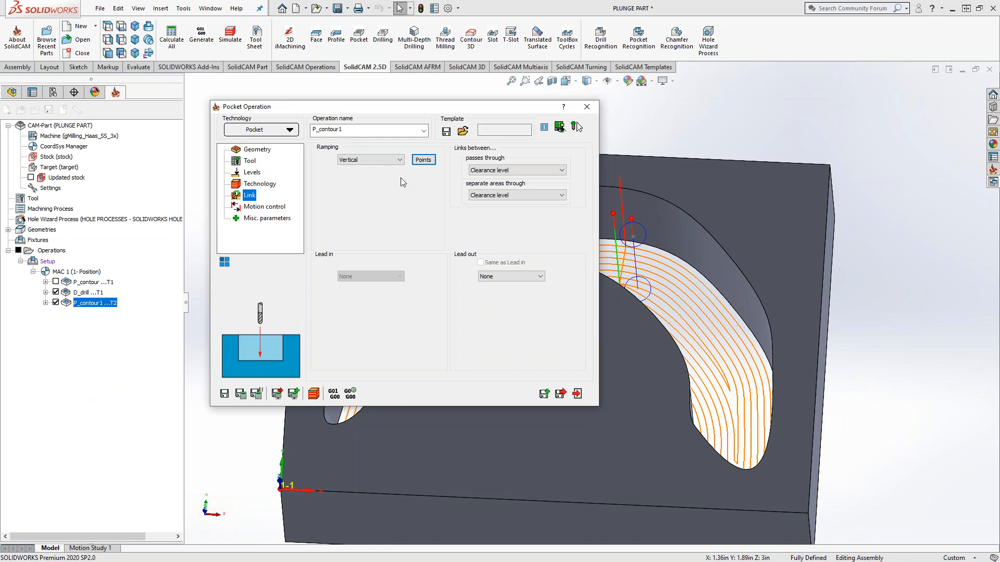
- Save and calculate P_contour1, examine where its tool path plunges relative to the drilled hole, and close the operation
{"action": "left_click", "coordinate": [241, 394]}
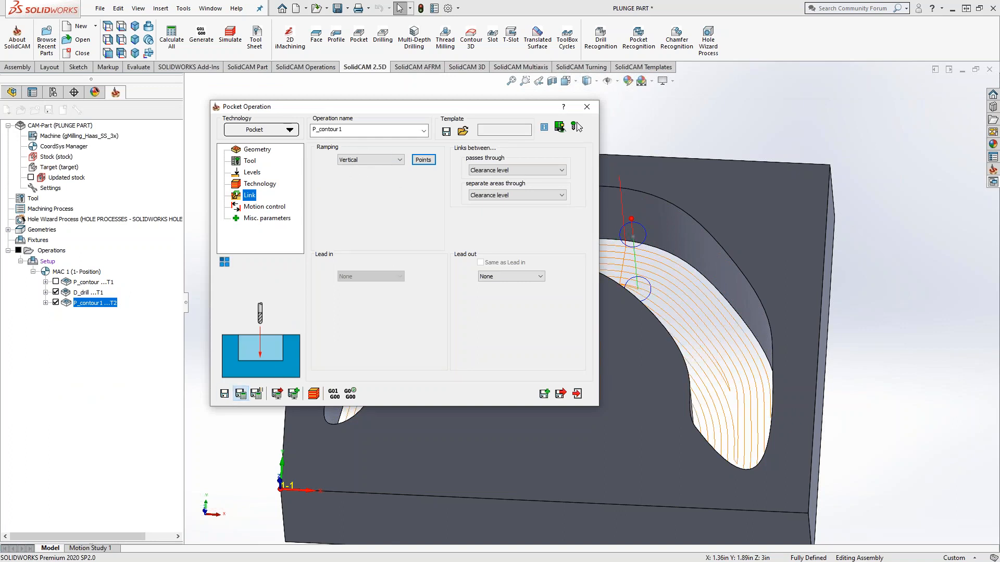
{"action": "middle_click_drag", "start_coordinate": [633, 306], "coordinate": [653, 329]}
{"action": "scroll", "coordinate": [654, 292], "scroll_direction": "down", "scroll_amount": 3}
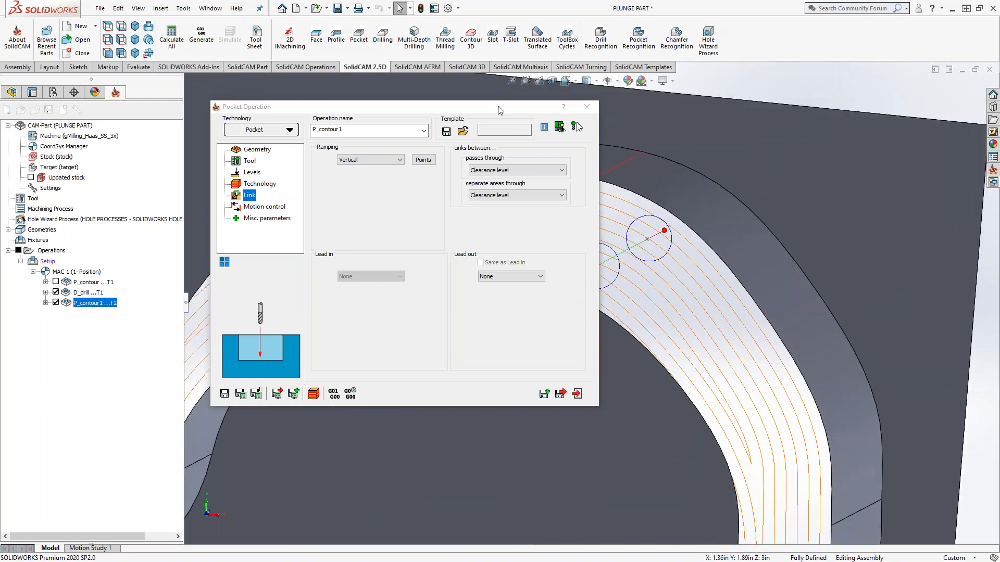
{"action": "left_click_drag", "start_coordinate": [499, 110], "coordinate": [353, 104]}
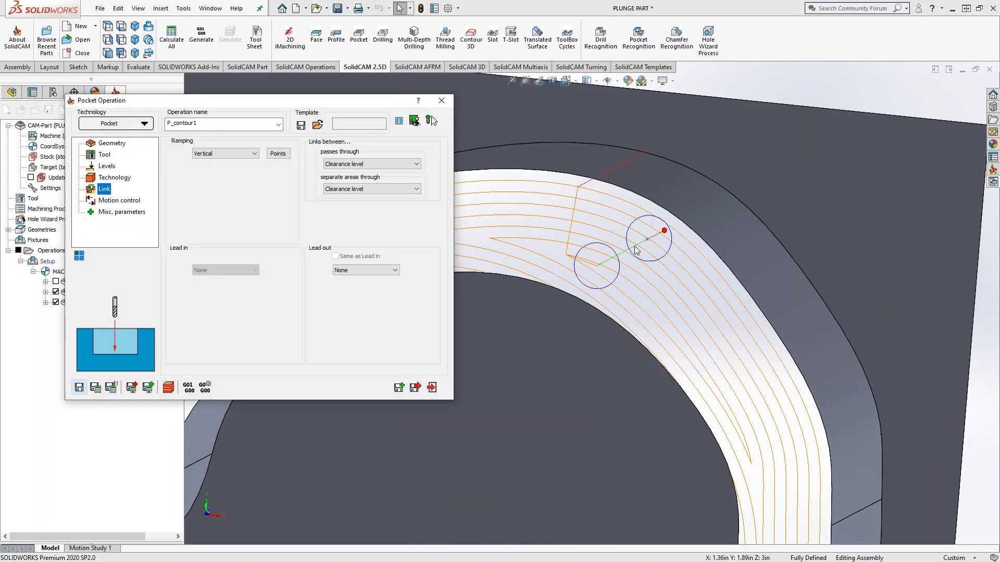
{"action": "middle_click_drag", "start_coordinate": [666, 279], "coordinate": [500, 357]}
{"action": "left_click", "coordinate": [432, 388]}
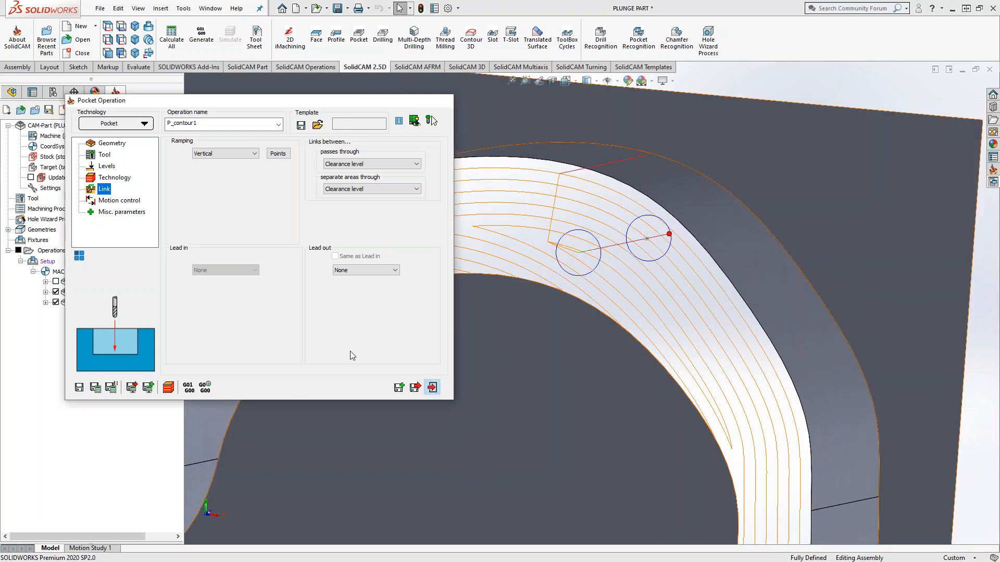
- Hide the tool paths of all operations and start a new sketch on the top face of the part
{"action": "left_click", "coordinate": [18, 250]}
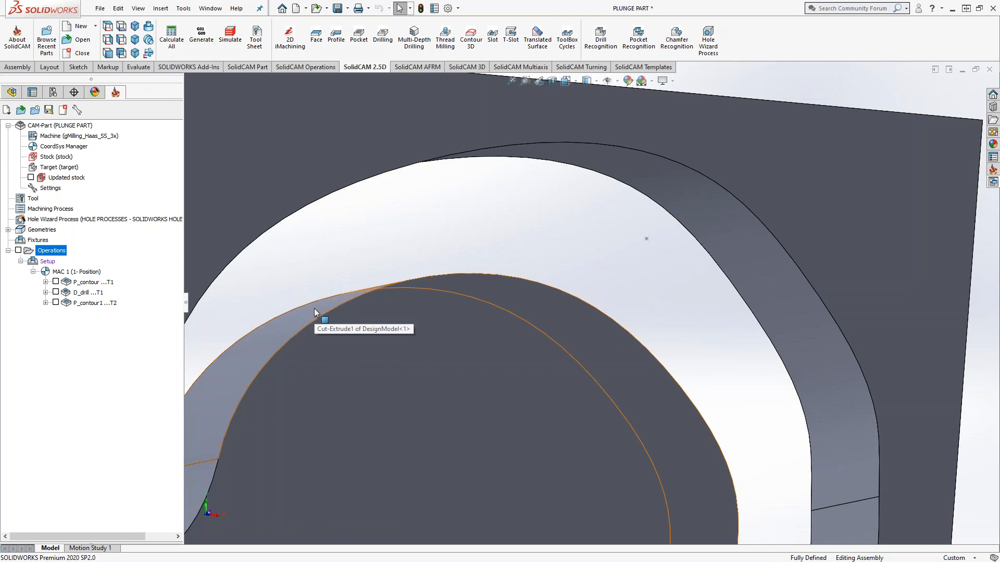
{"action": "left_click", "coordinate": [11, 93]}
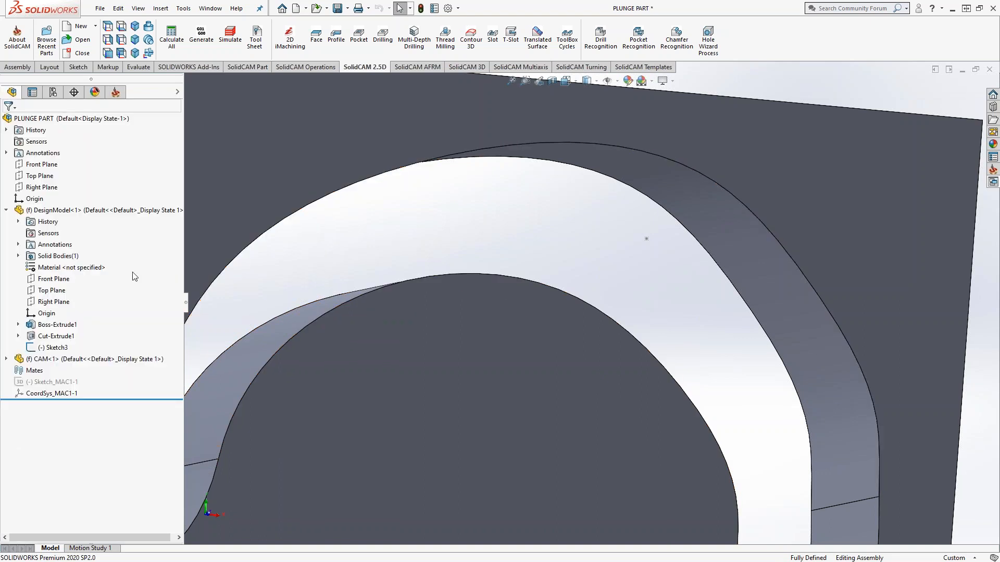
{"action": "right_click", "coordinate": [53, 349]}
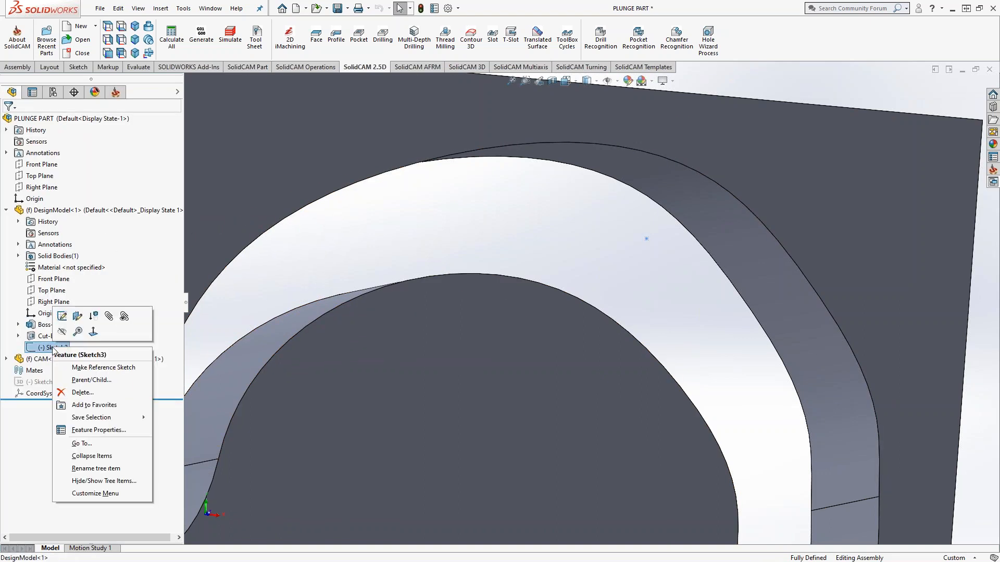
{"action": "left_click", "coordinate": [27, 436]}
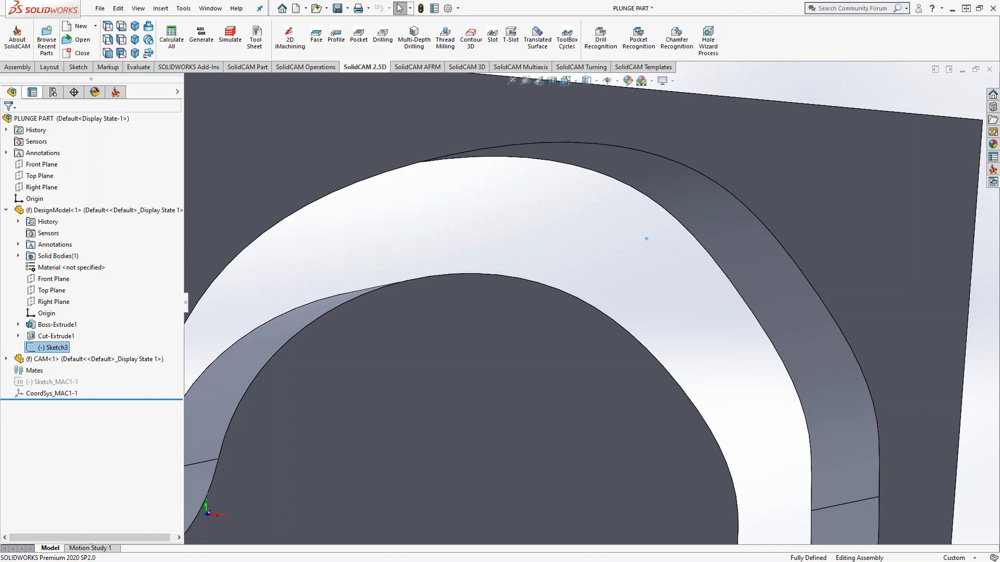
{"action": "right_click", "coordinate": [363, 122]}
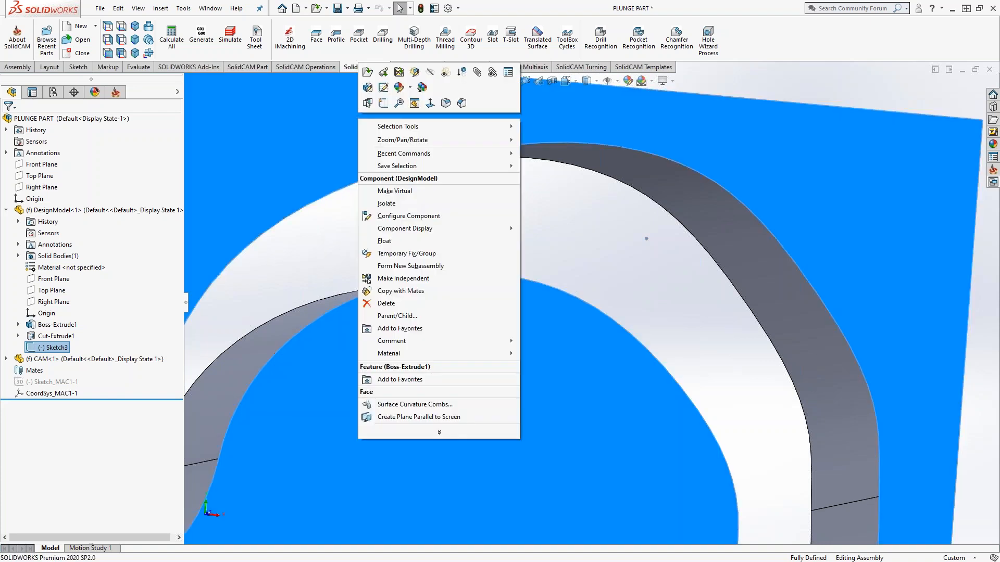
{"action": "left_click", "coordinate": [383, 123]}
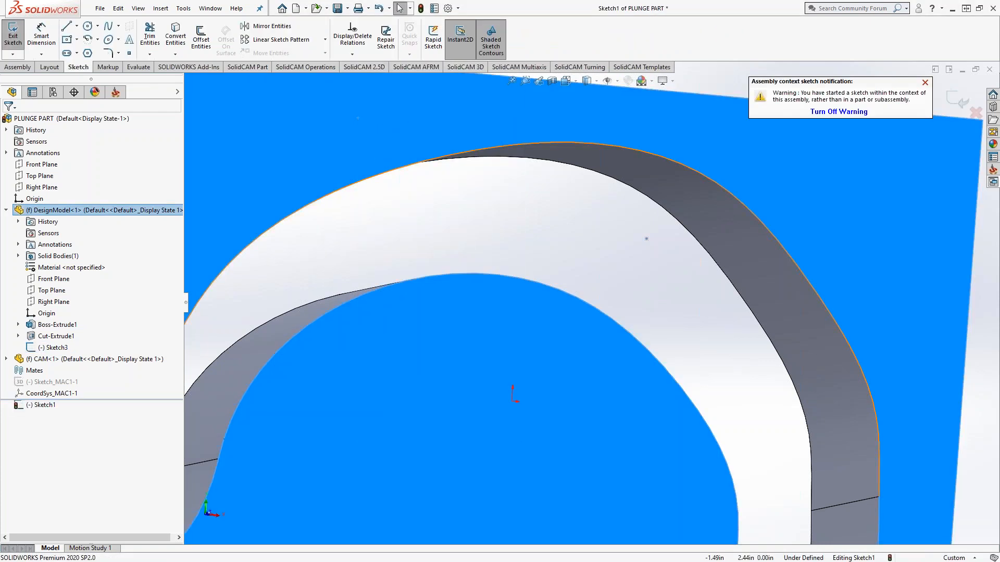
- Sketch a circle centred on the existing point in the pocket, set its diameter to 0.5 inch, and exit the sketch
{"action": "left_click", "coordinate": [88, 26]}
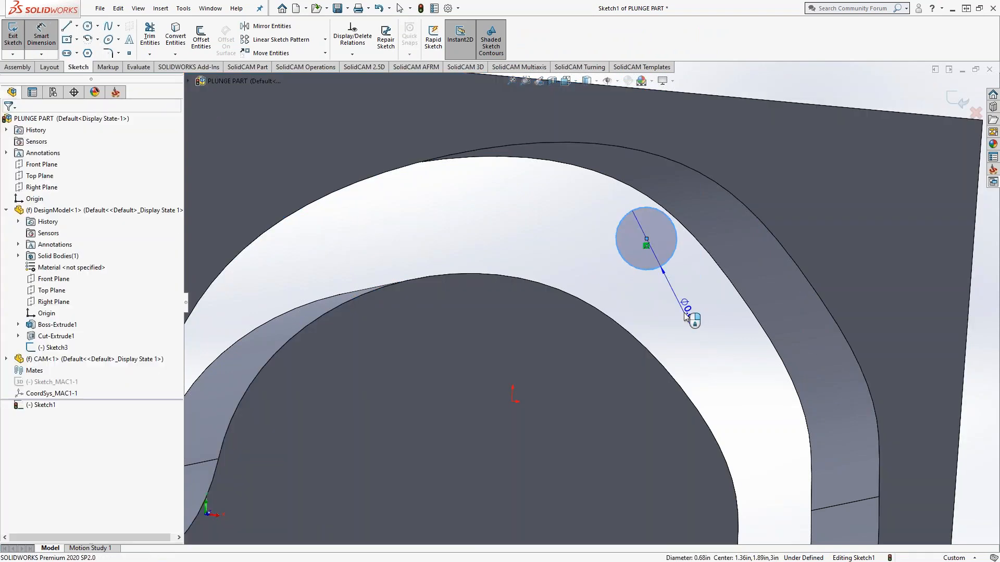
{"action": "left_click", "coordinate": [686, 310]}
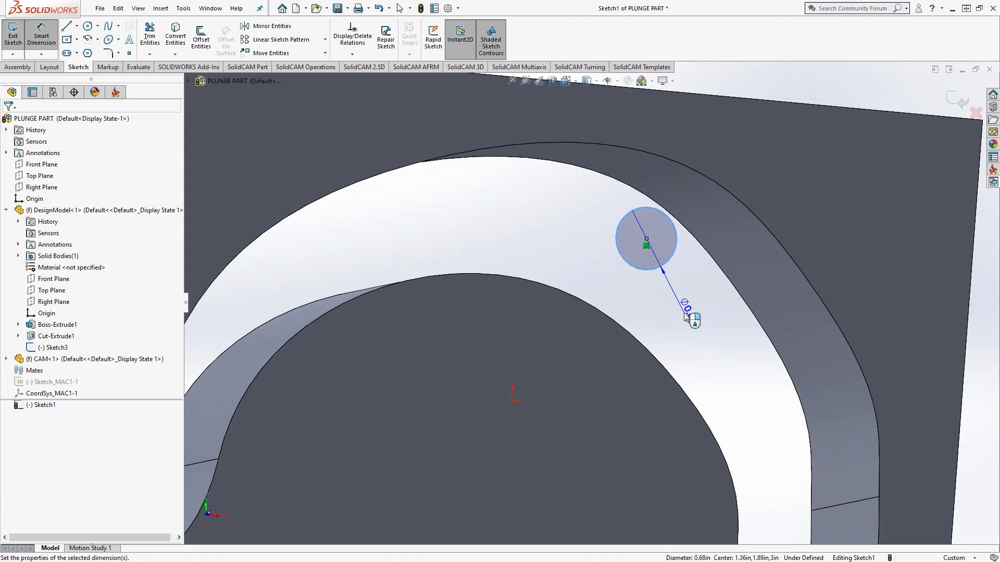
{"action": "type", "text": ".5"}
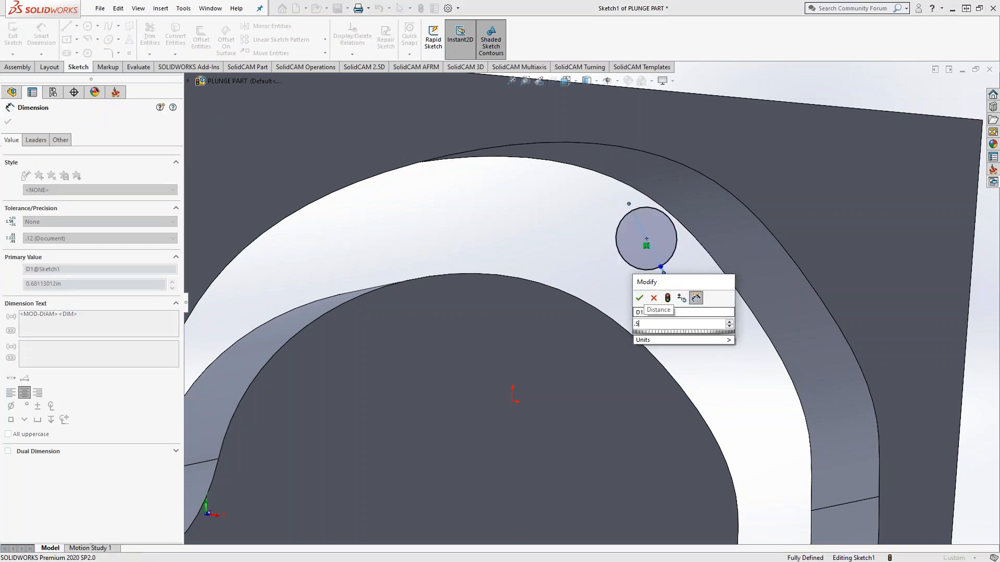
{"action": "key", "text": "Return"}
{"action": "left_click", "coordinate": [8, 123]}
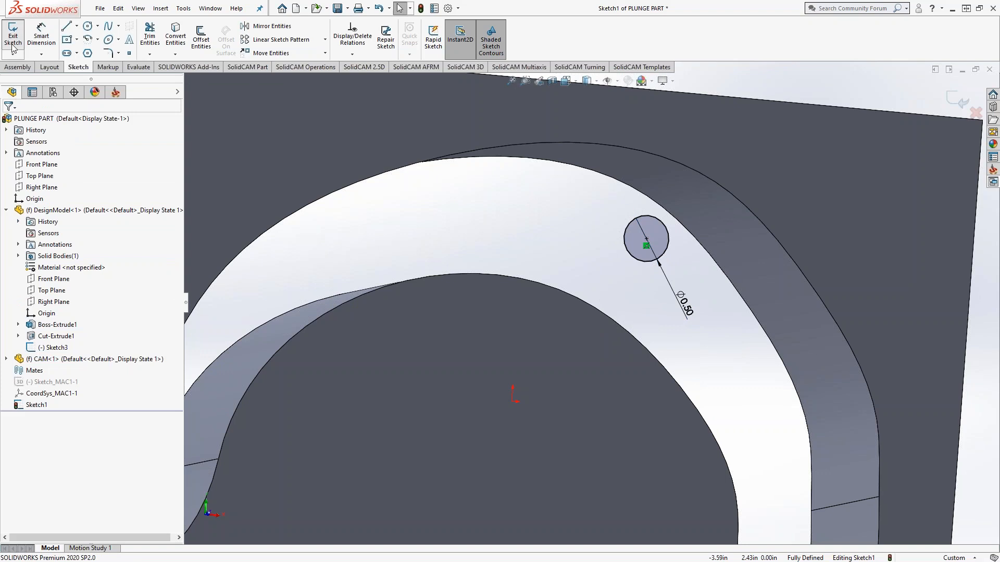
- Reopen P_contour1, add the 0.5 inch sketch circle to its geometry as a second chain, and mark that chain as open
{"action": "left_click", "coordinate": [116, 92]}
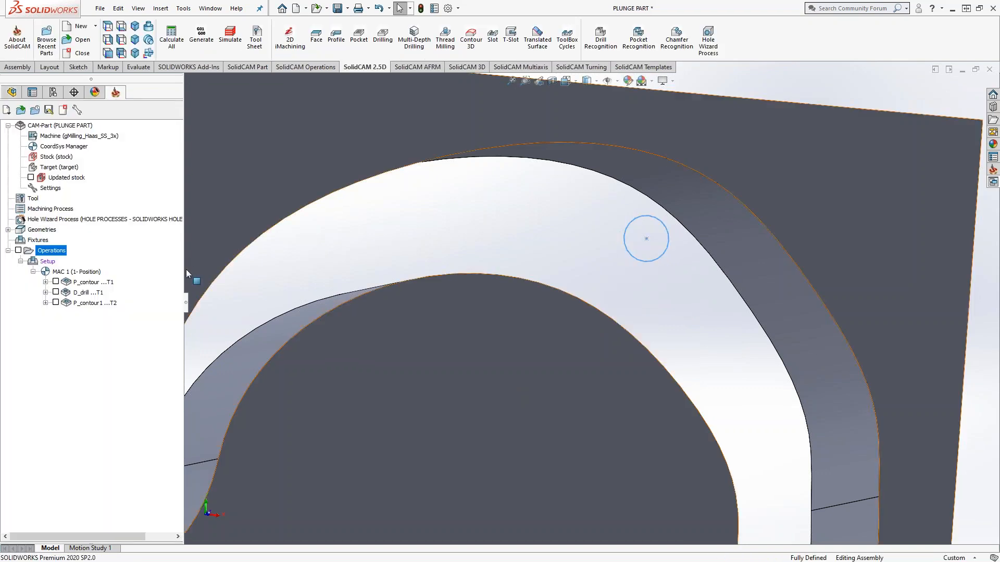
{"action": "double_click", "coordinate": [83, 303]}
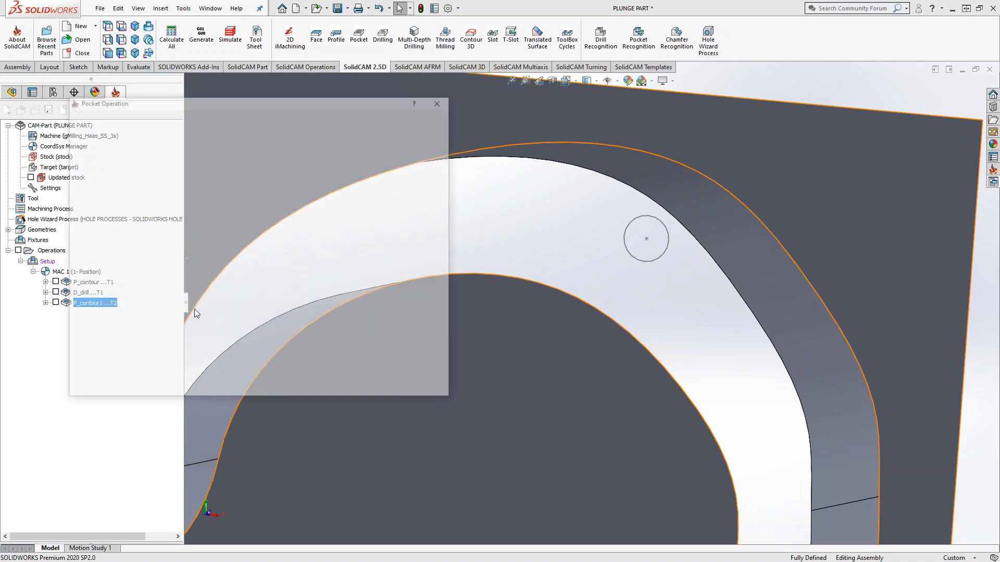
{"action": "left_click", "coordinate": [178, 166]}
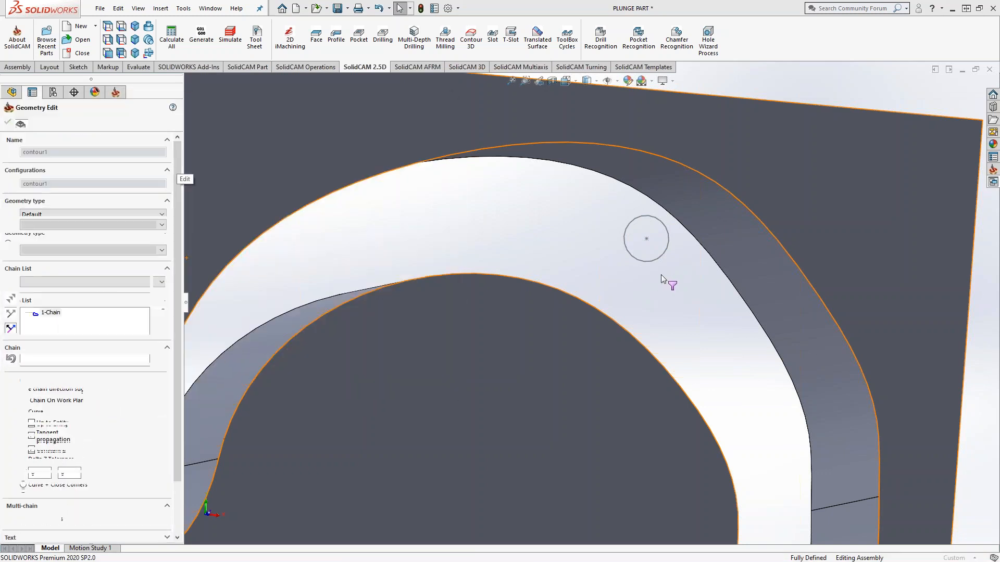
{"action": "left_click", "coordinate": [647, 238]}
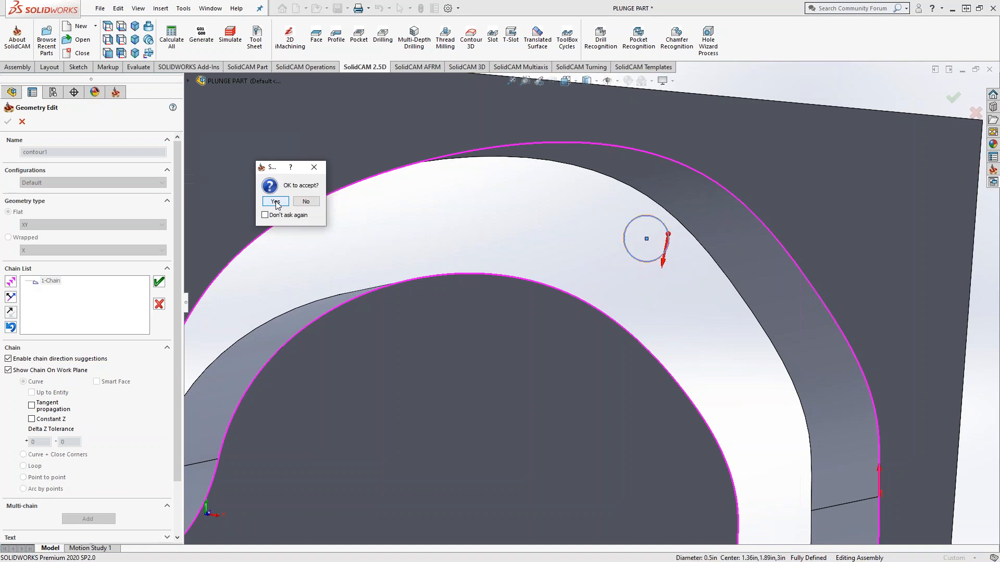
{"action": "left_click", "coordinate": [275, 202]}
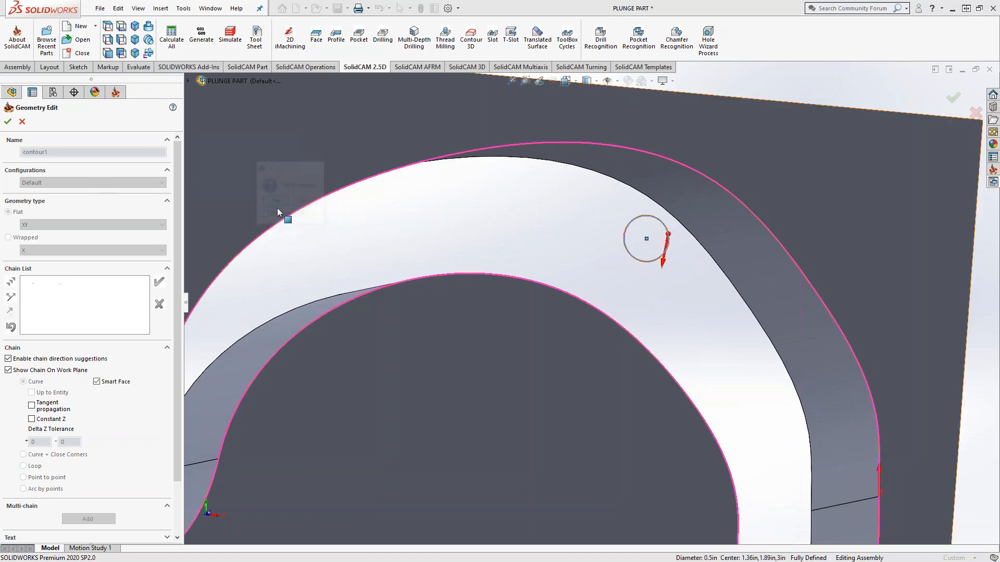
{"action": "right_click", "coordinate": [48, 291]}
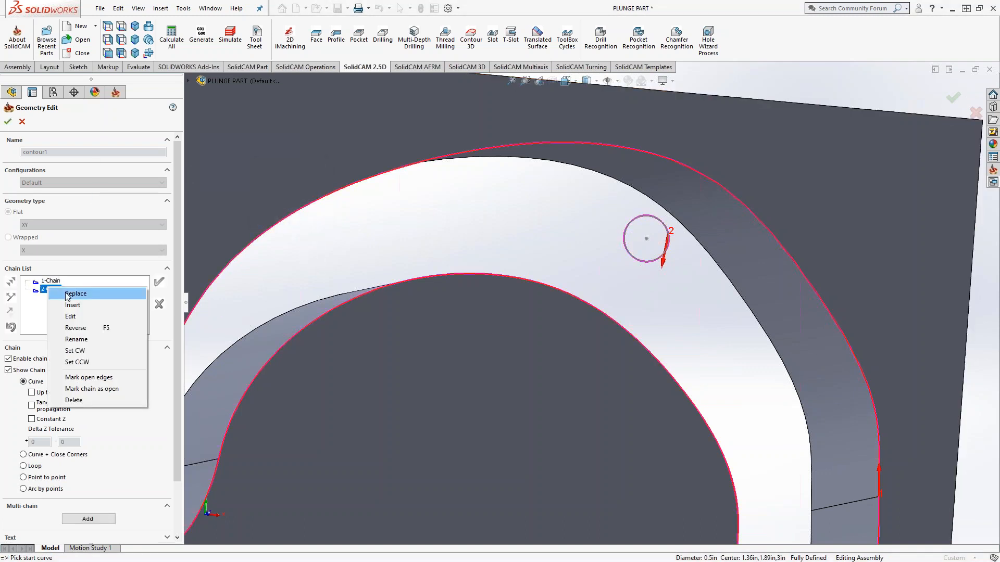
{"action": "left_click", "coordinate": [92, 389]}
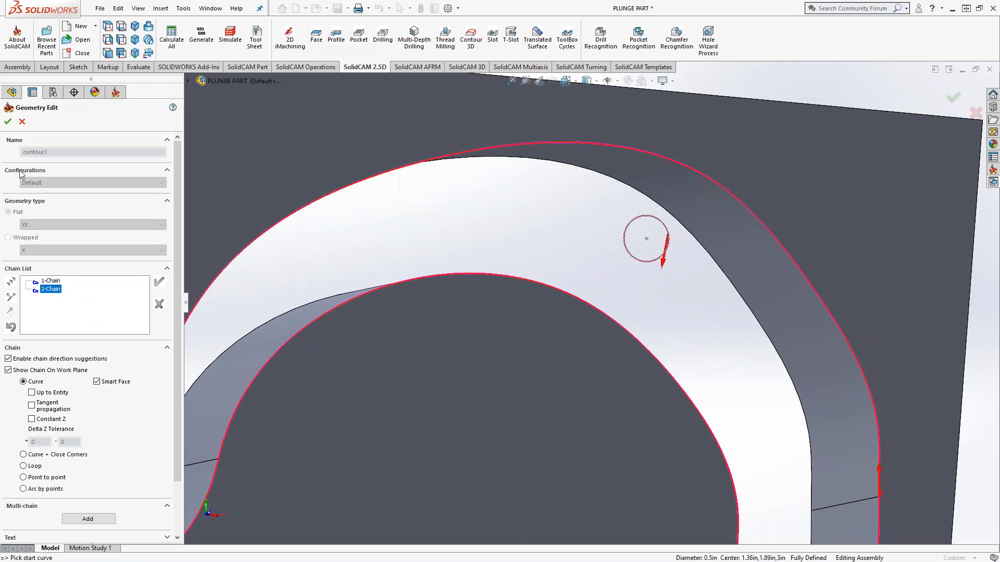
{"action": "left_click", "coordinate": [8, 122]}
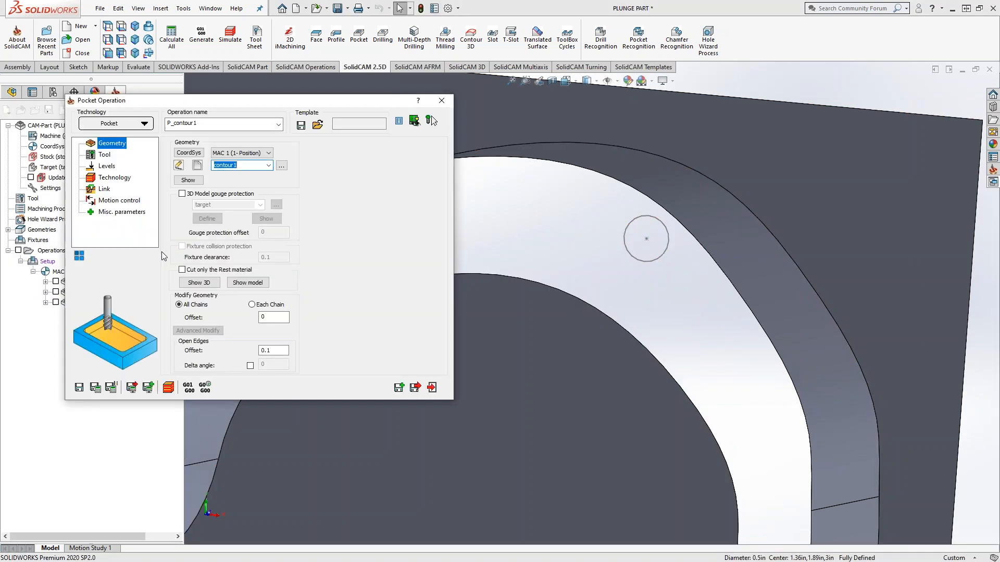
- Deselect D_drill as the pre-drill operation for the vertical ramping, save and calculate P_contour1, and examine the tool path around the circle
{"action": "left_click", "coordinate": [104, 189]}
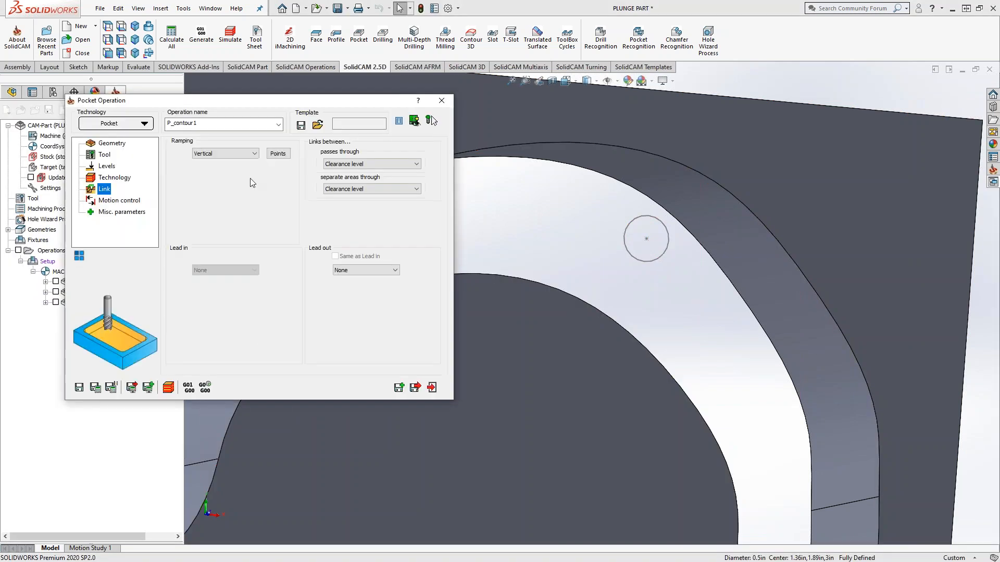
{"action": "left_click", "coordinate": [278, 153]}
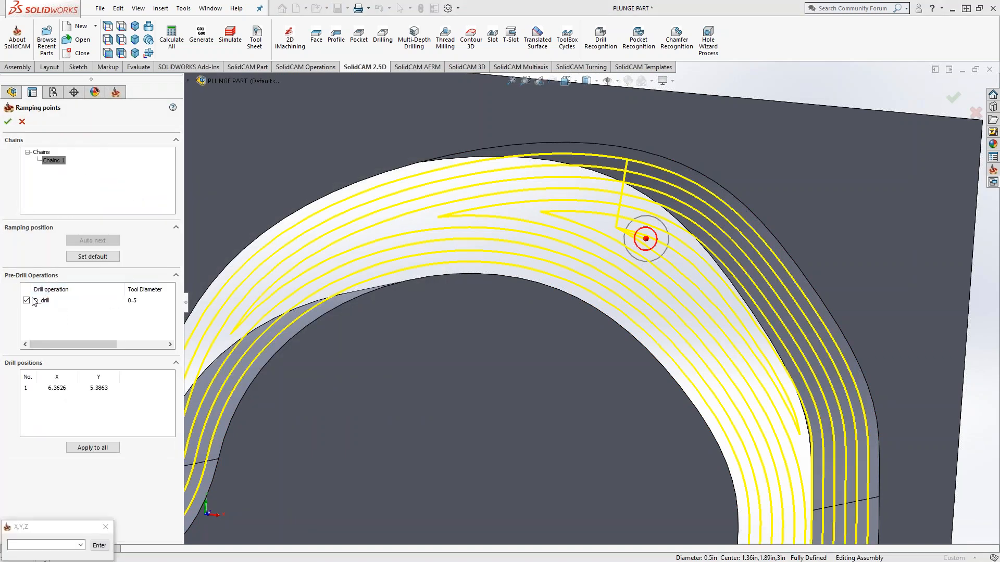
{"action": "left_click", "coordinate": [26, 301]}
{"action": "left_click", "coordinate": [8, 122]}
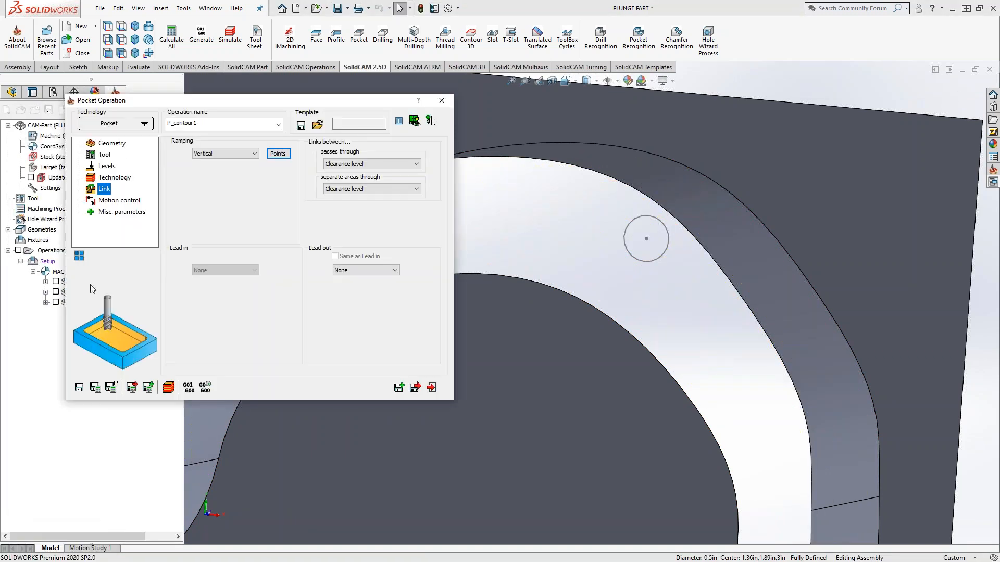
{"action": "left_click", "coordinate": [111, 387]}
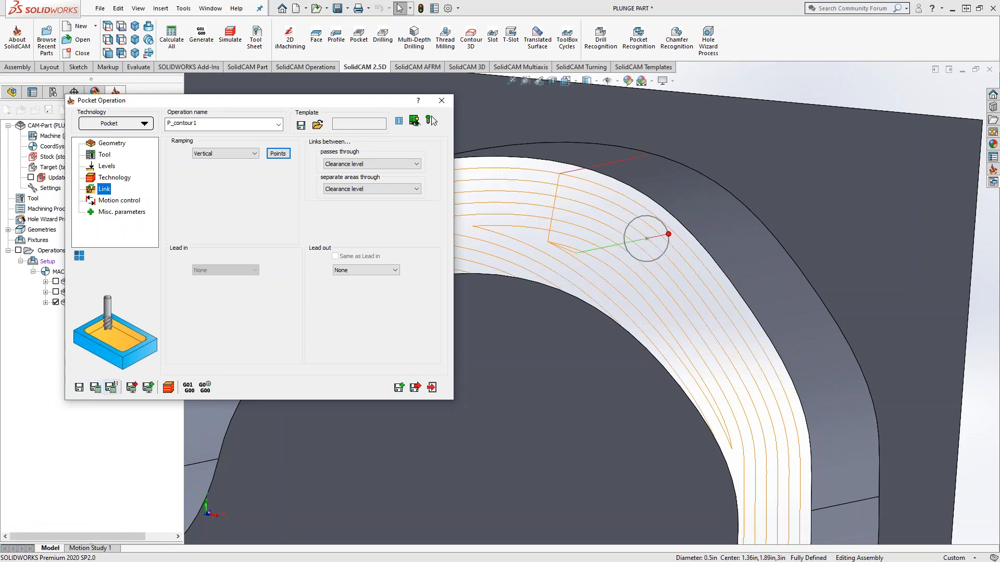
{"action": "right_click", "coordinate": [598, 360]}
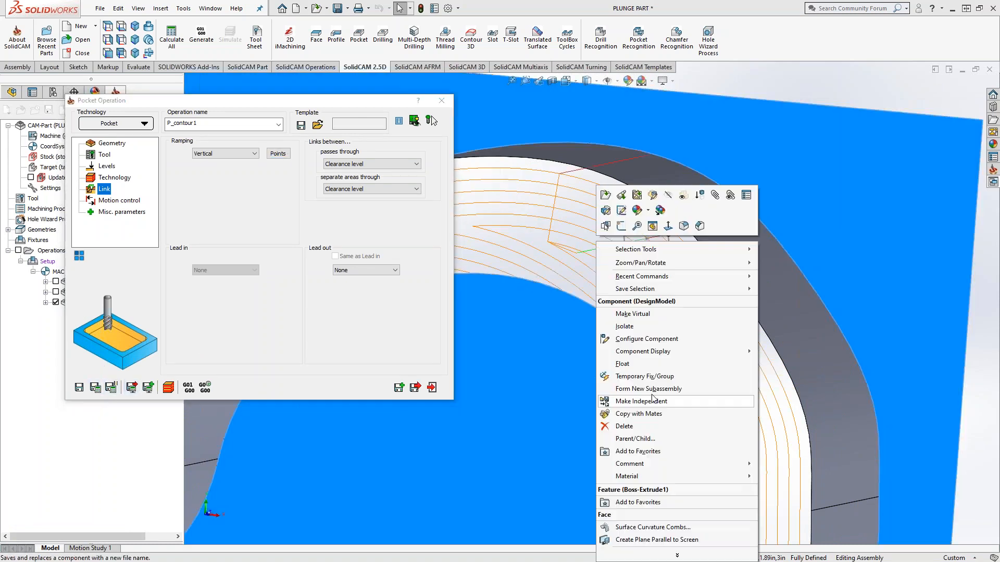
{"action": "left_click", "coordinate": [670, 226]}
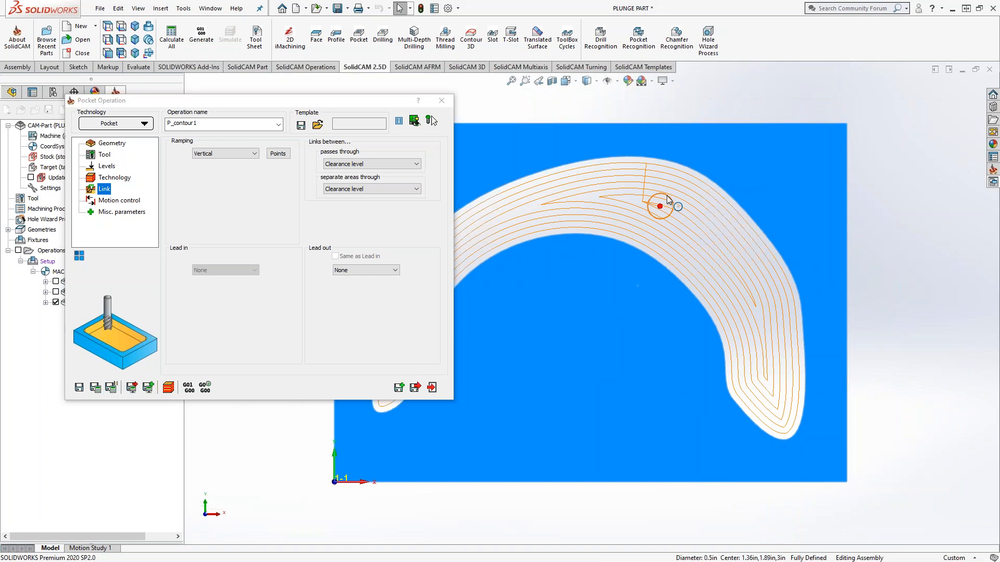
{"action": "scroll", "coordinate": [663, 306], "scroll_direction": "down", "scroll_amount": 3}
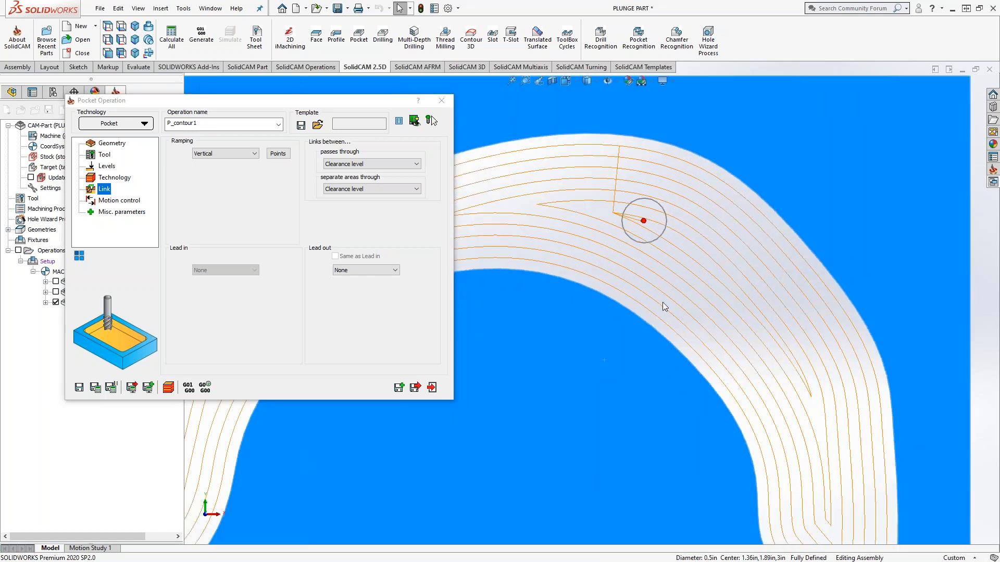
- Set the ramping of P_contour1 to None, save and calculate the operation, and examine where its tool path starts relative to the circle
{"action": "left_click", "coordinate": [254, 154]}
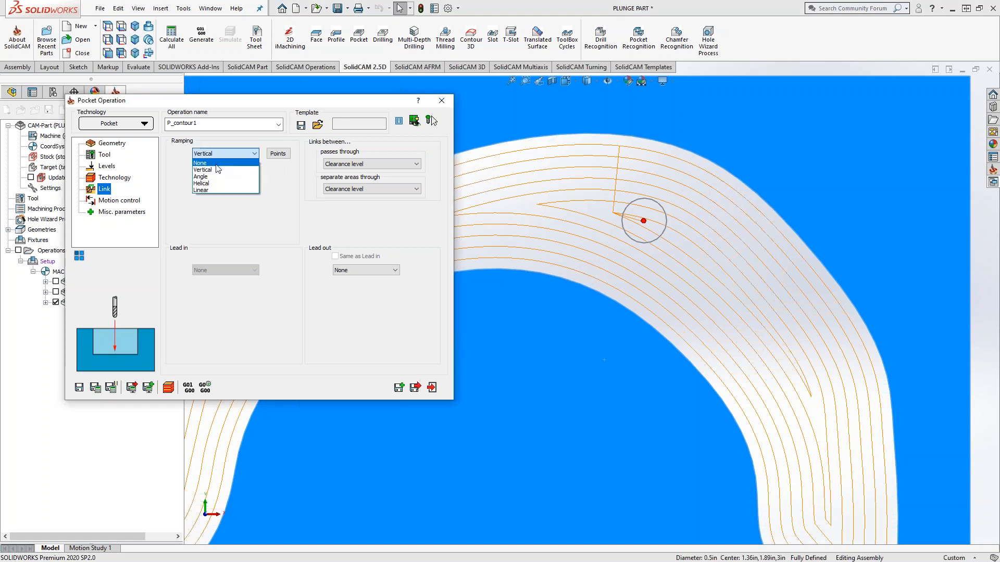
{"action": "left_click", "coordinate": [205, 162]}
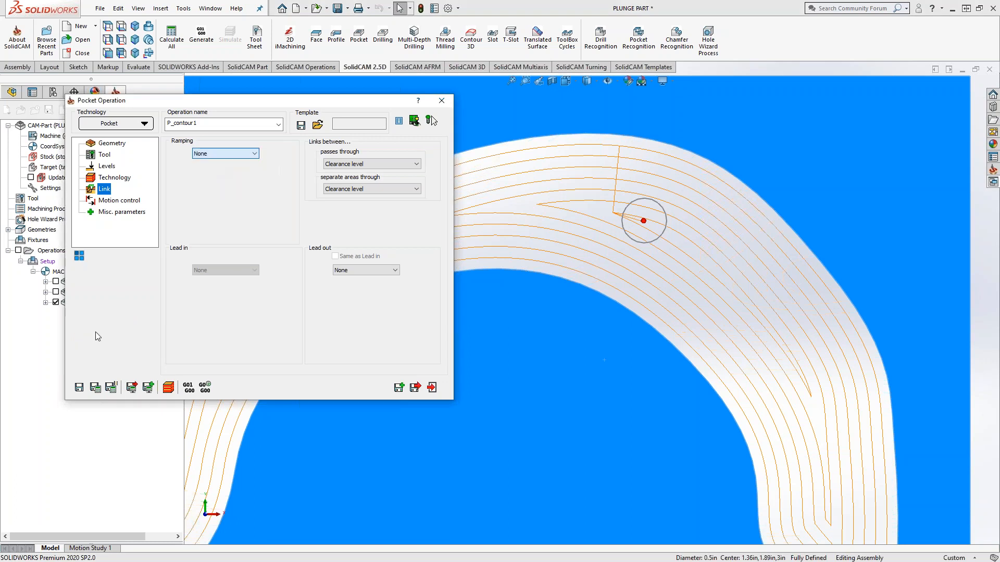
{"action": "left_click", "coordinate": [98, 386]}
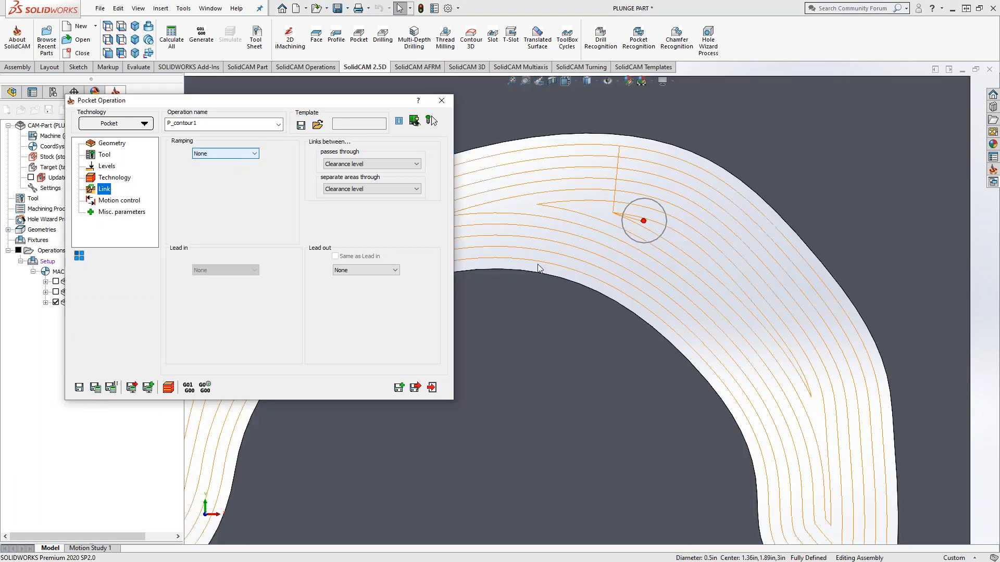
{"action": "middle_click_drag", "start_coordinate": [535, 236], "coordinate": [556, 370]}
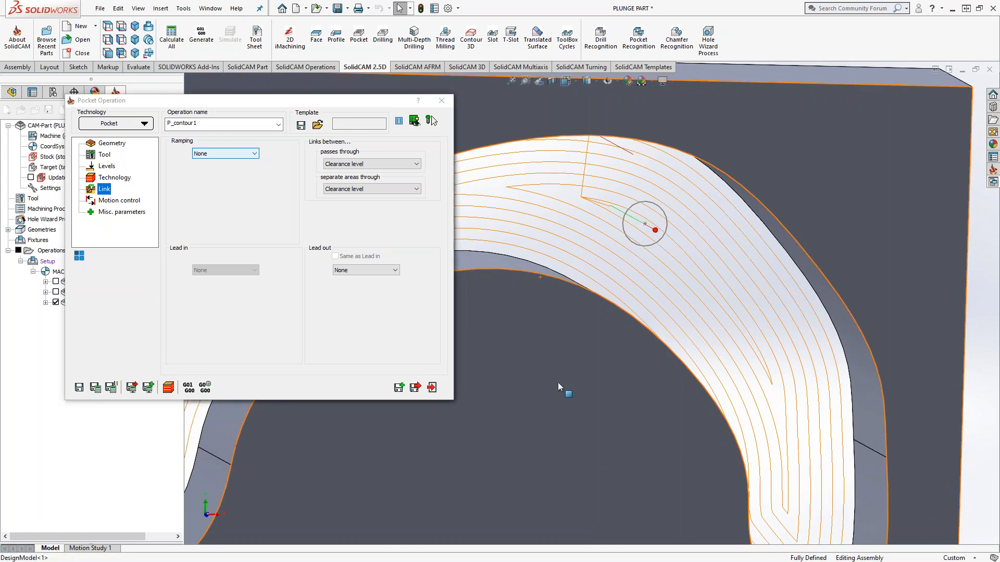
{"action": "left_click", "coordinate": [560, 382]}
{"action": "left_click", "coordinate": [651, 352]}
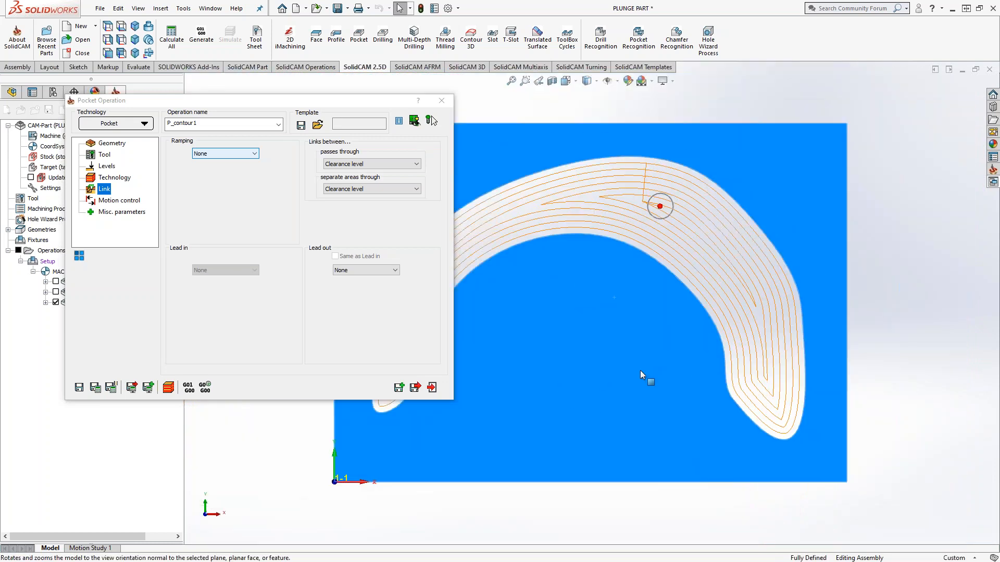
{"action": "scroll", "coordinate": [670, 185], "scroll_direction": "down", "scroll_amount": 3}
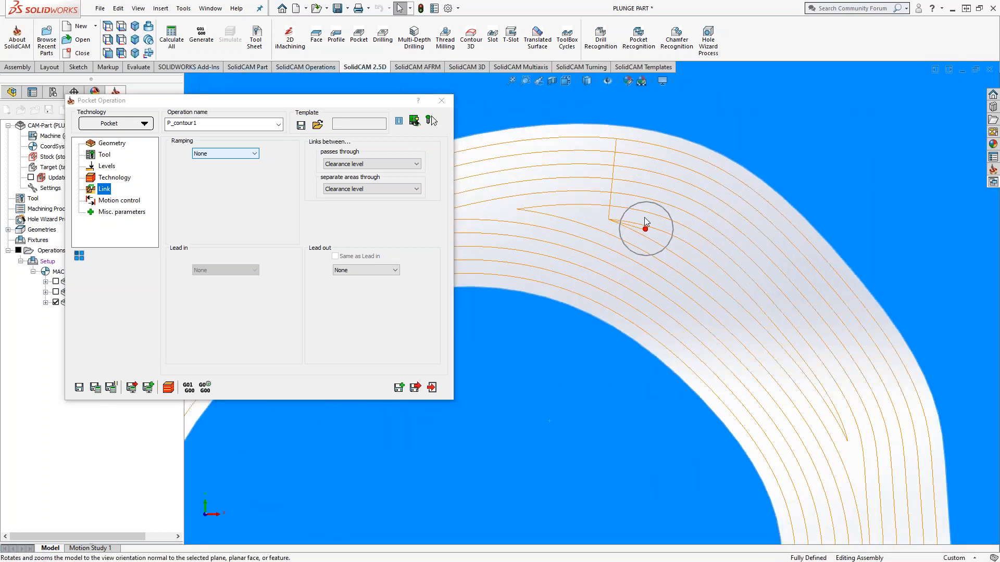
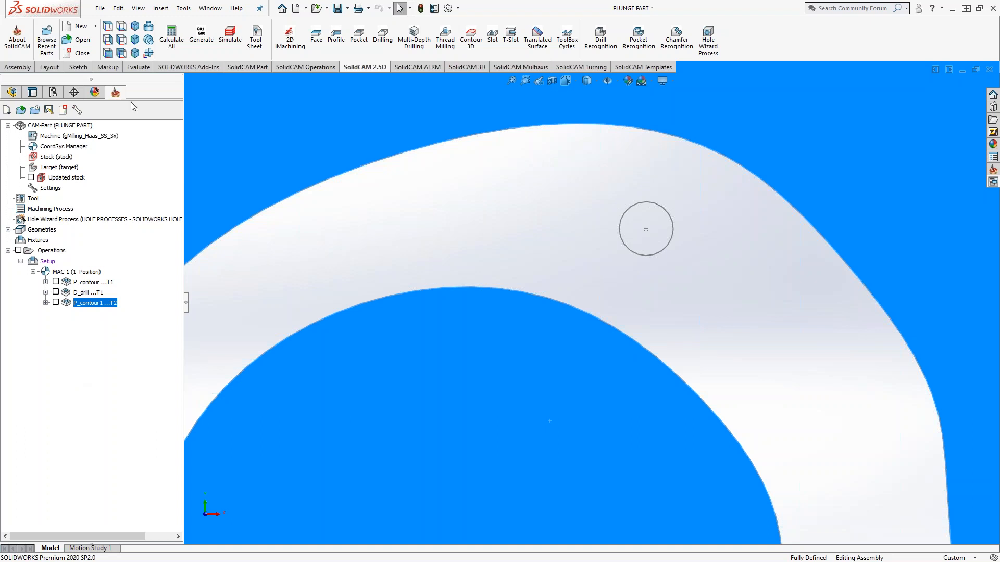
{"action": "left_click", "coordinate": [184, 9]}
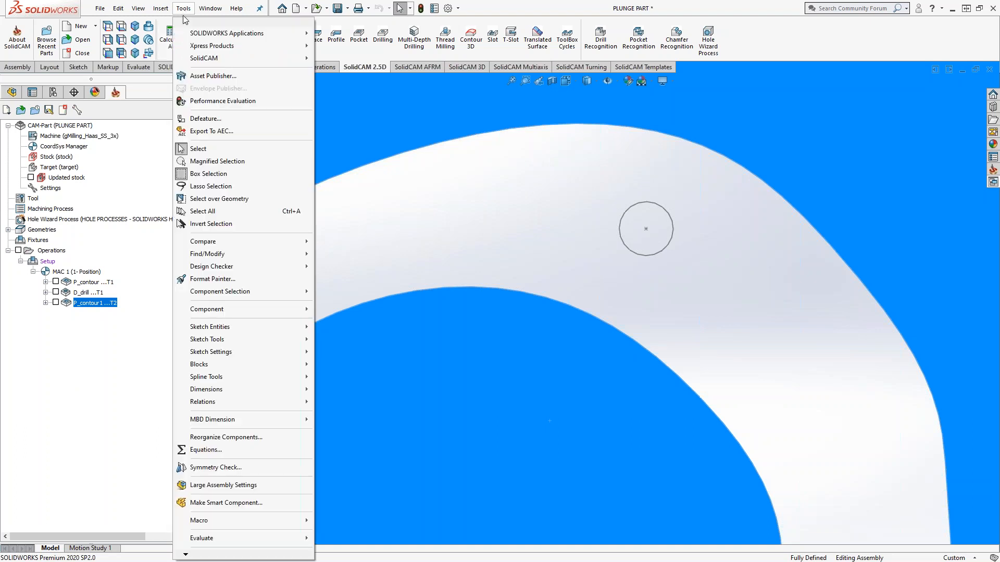
{"action": "mouse_move", "coordinate": [200, 58]}
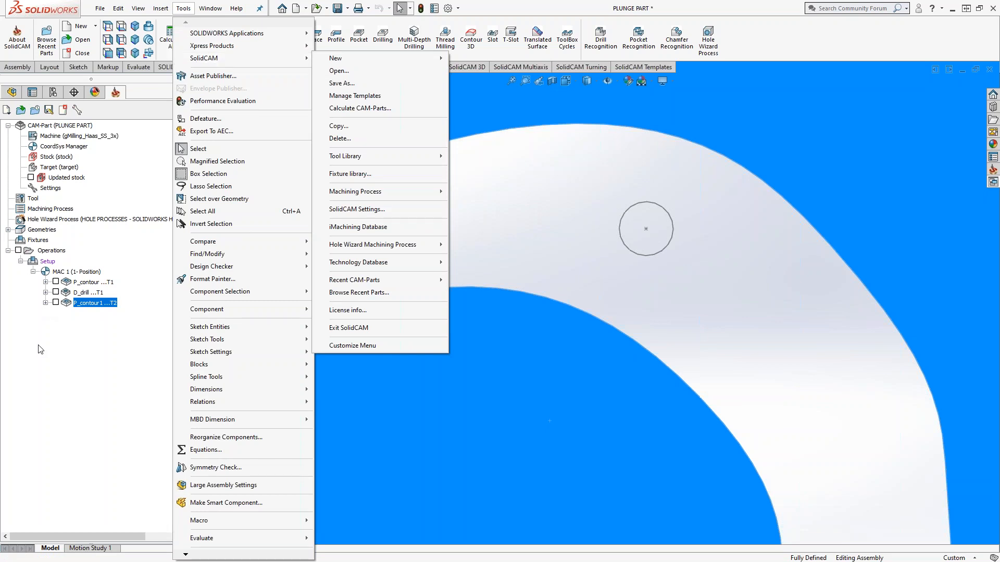
{"action": "left_click", "coordinate": [70, 393]}
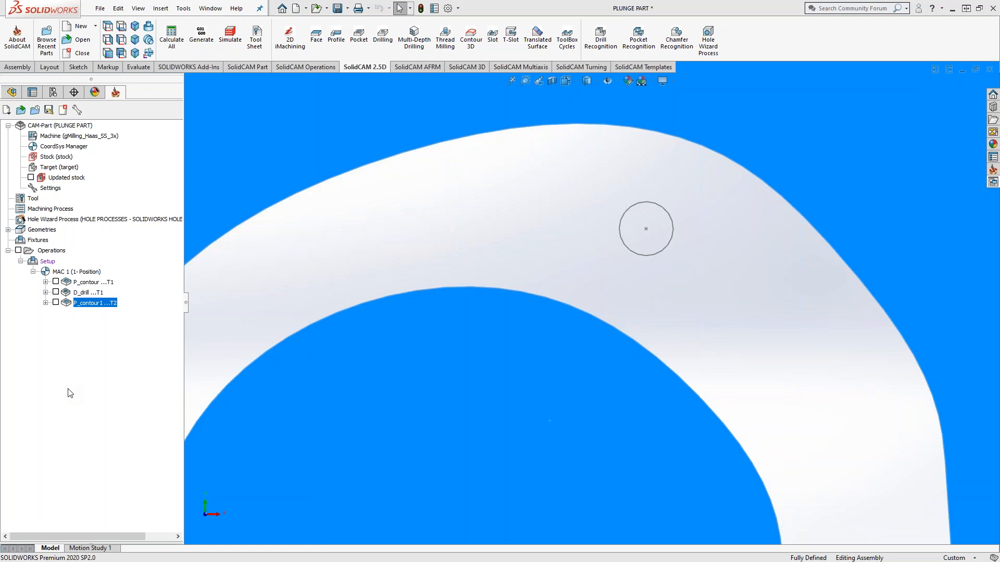
- Start a calculation of all operations and decline calculating the already calculated ones again
{"action": "right_click", "coordinate": [55, 251]}
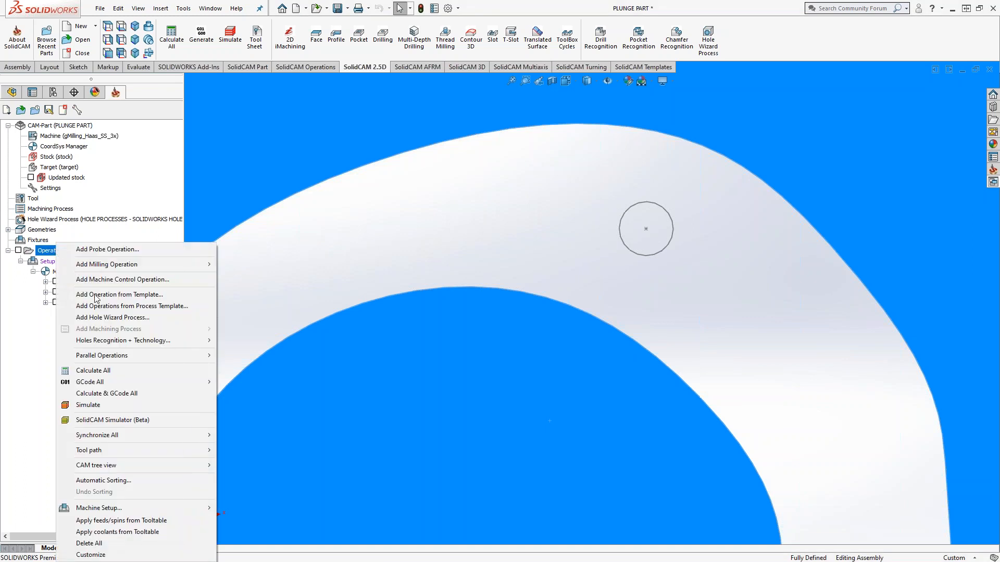
{"action": "left_click", "coordinate": [101, 371]}
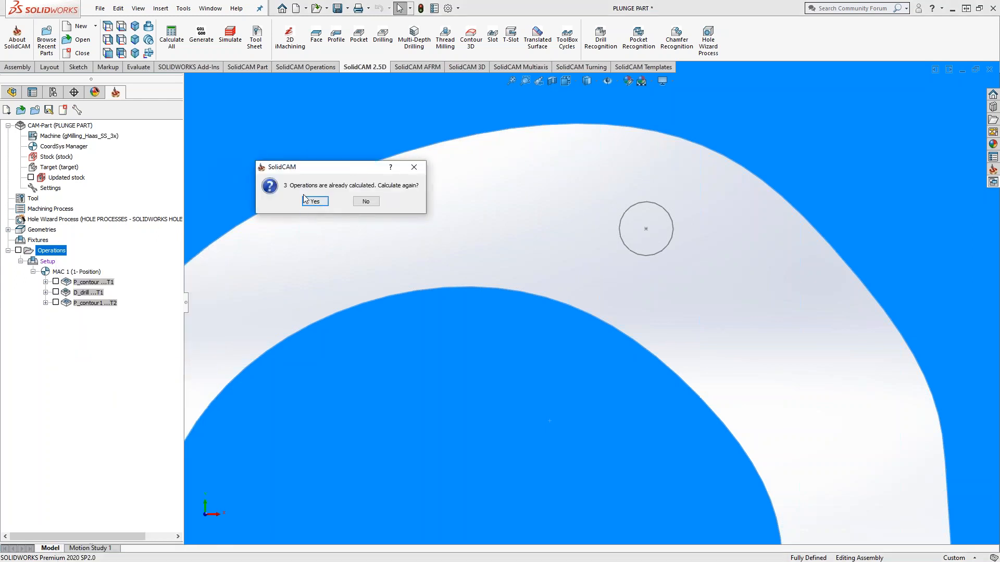
{"action": "left_click_drag", "start_coordinate": [323, 167], "coordinate": [453, 197]}
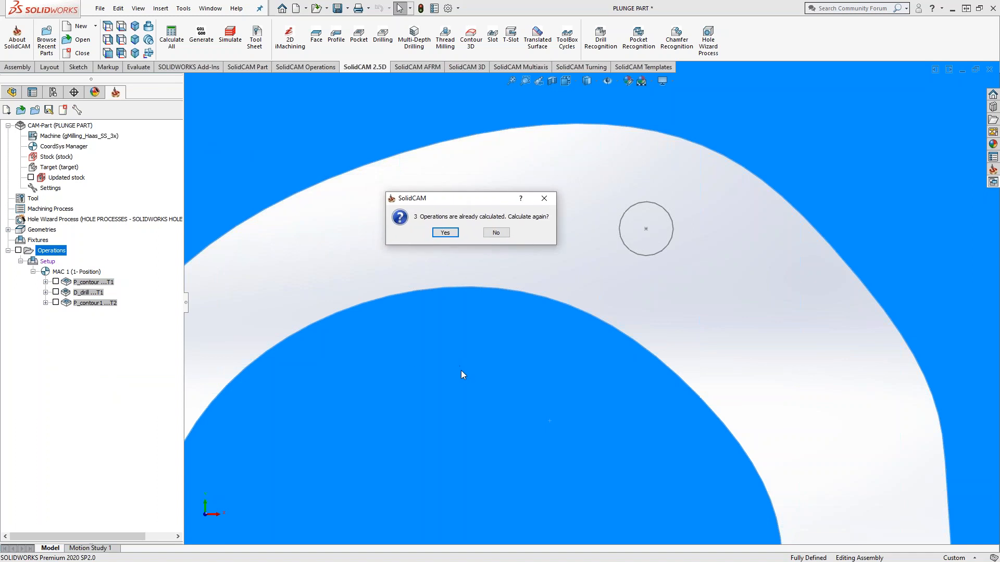
{"action": "left_click", "coordinate": [496, 233]}
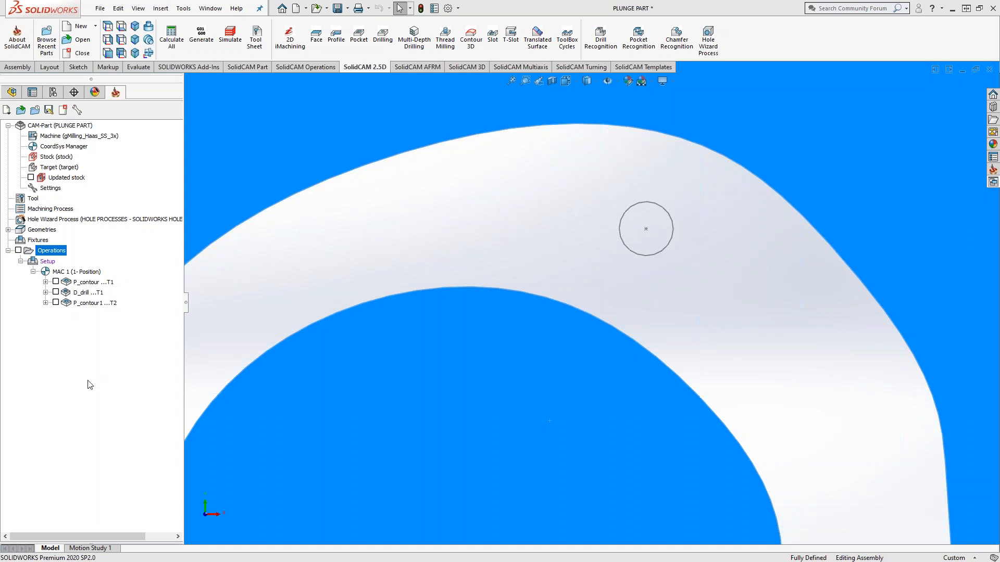
{"action": "left_click", "coordinate": [170, 44]}
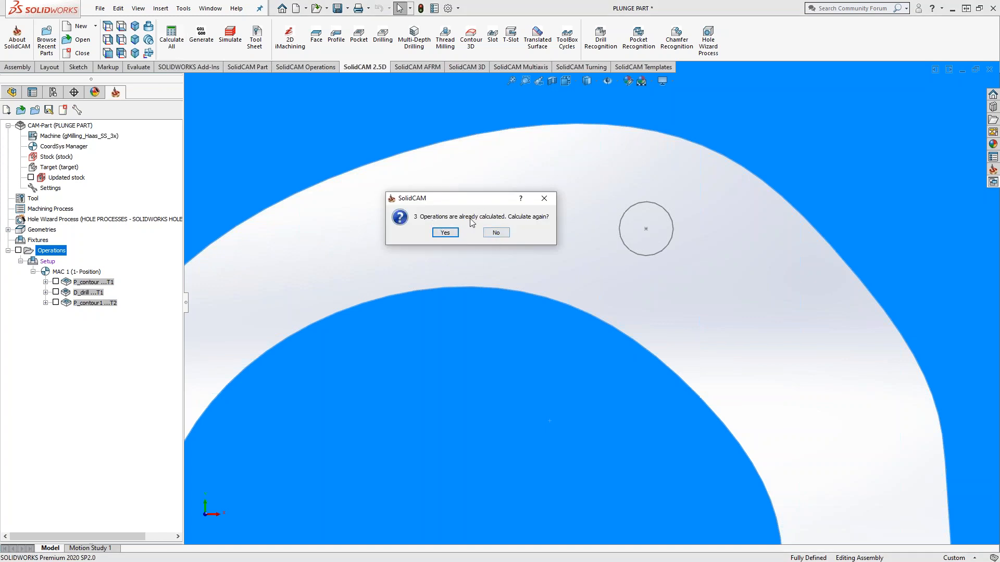
{"action": "left_click", "coordinate": [496, 233]}
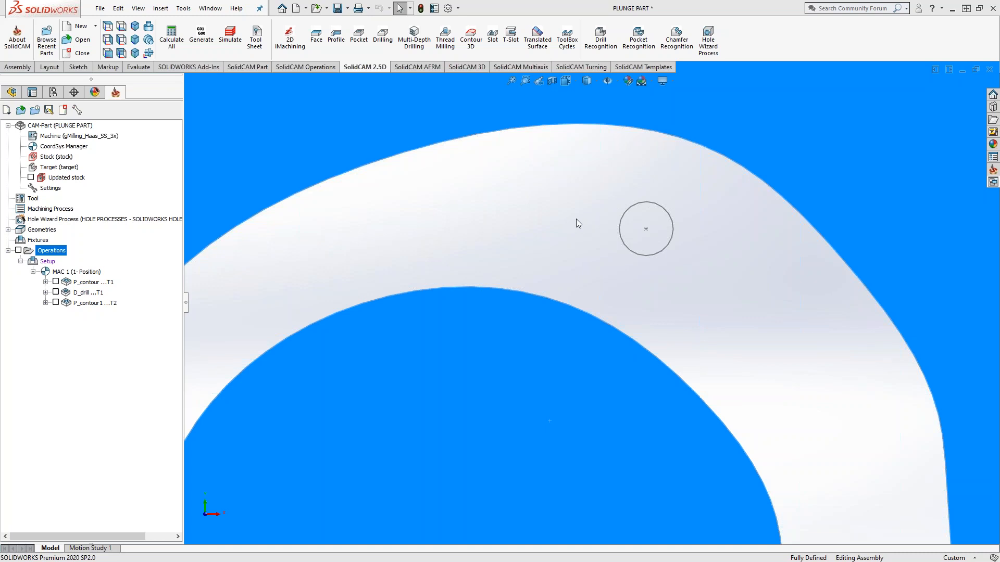
- Look through the categories of the general SolidCAM settings and leave them unchanged
{"action": "left_click", "coordinate": [183, 9]}
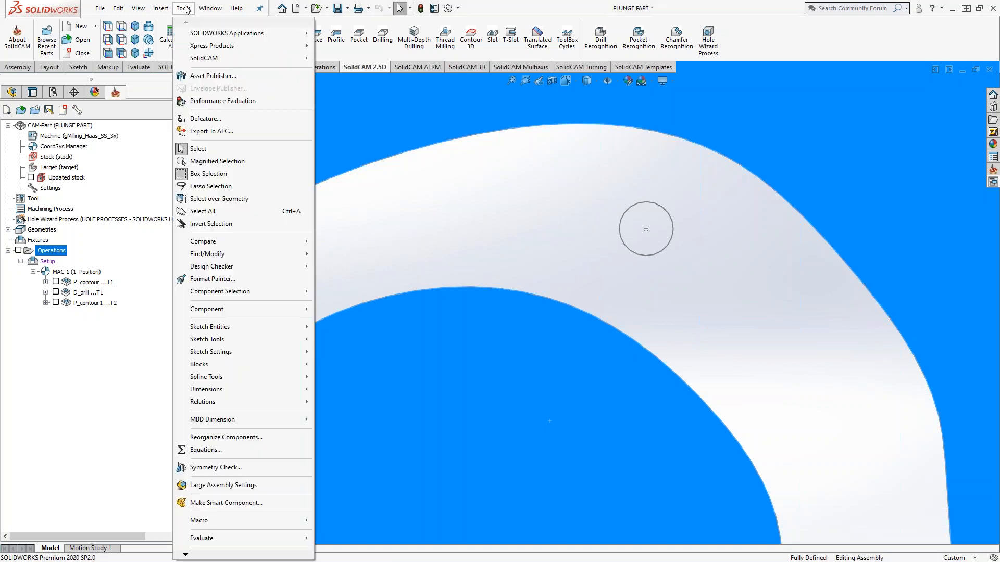
{"action": "left_click", "coordinate": [186, 9]}
{"action": "left_click", "coordinate": [210, 9]}
{"action": "mouse_move", "coordinate": [184, 8]}
{"action": "mouse_move", "coordinate": [219, 58]}
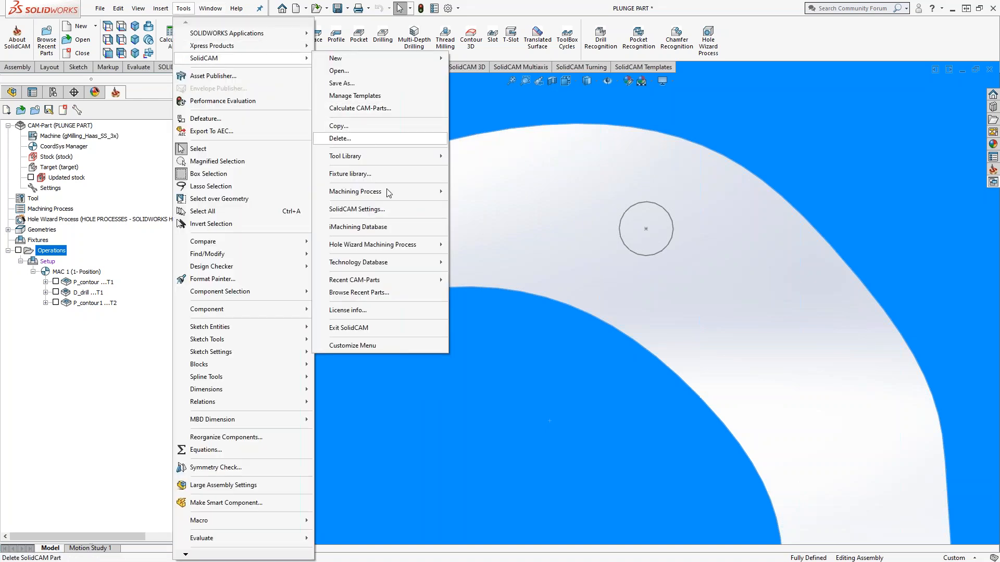
{"action": "left_click", "coordinate": [385, 209]}
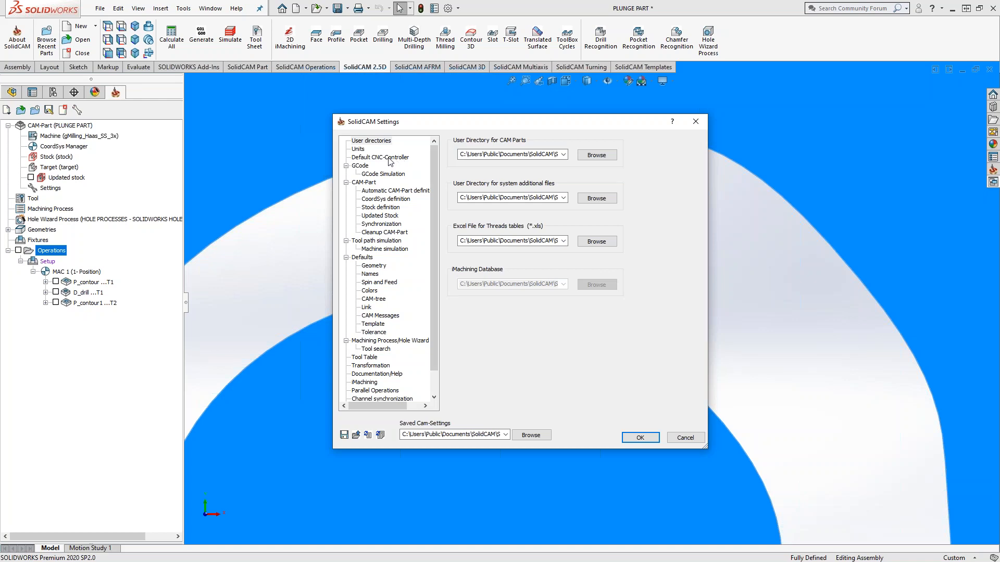
{"action": "scroll", "coordinate": [409, 288], "scroll_direction": "down", "scroll_amount": 1}
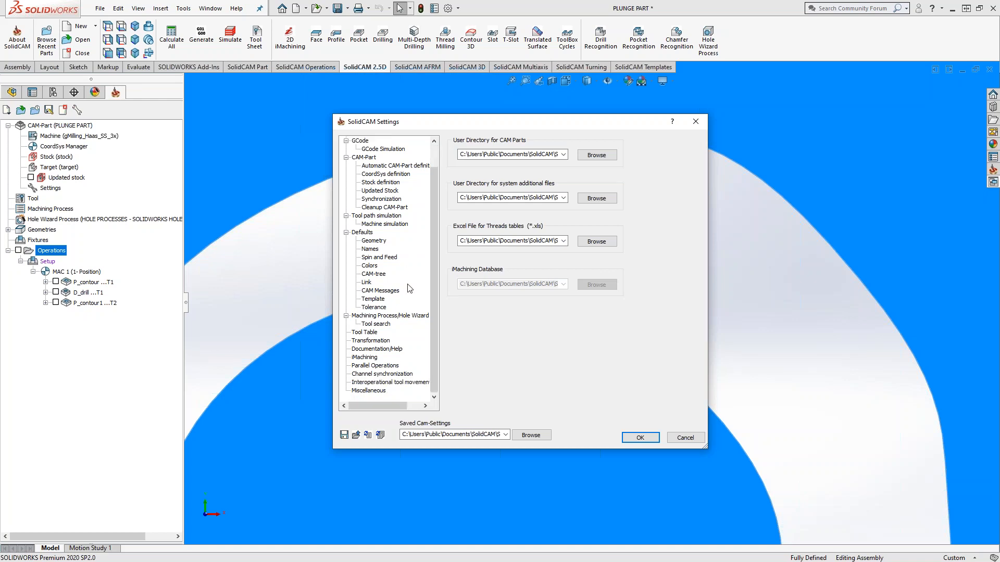
{"action": "left_click", "coordinate": [696, 122]}
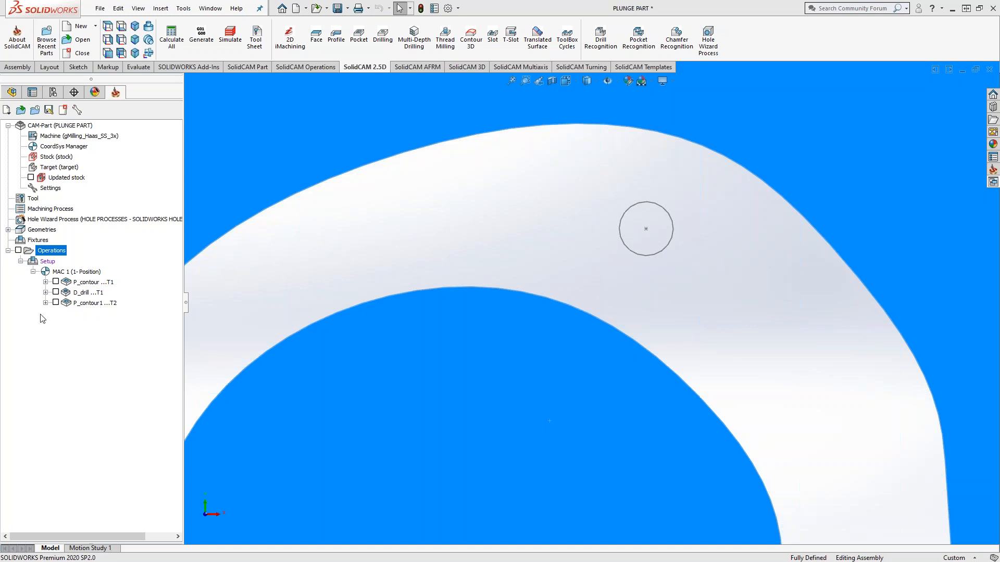
- Open the P_contour pocket operation for editing at its plunging options
{"action": "left_click", "coordinate": [66, 284]}
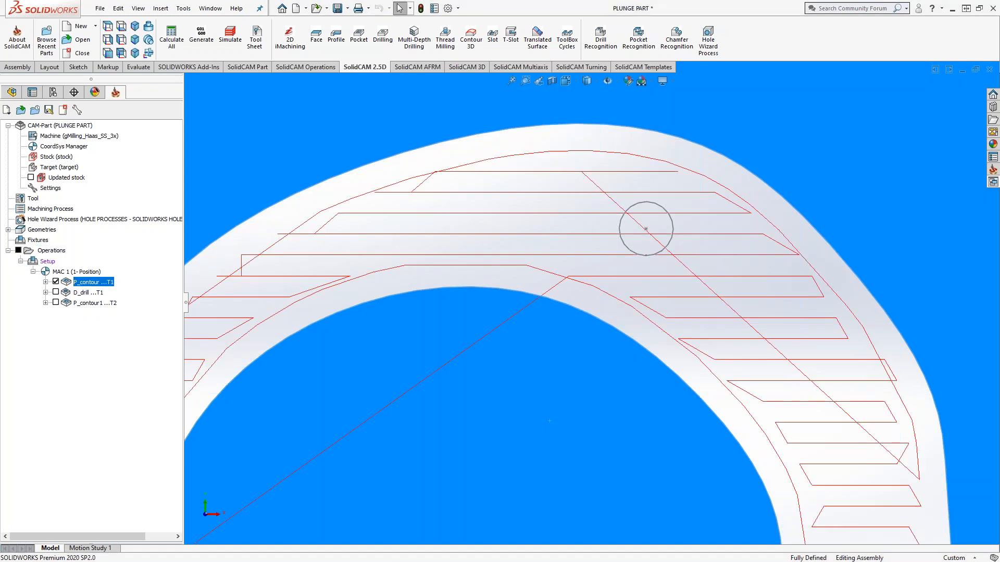
{"action": "double_click", "coordinate": [67, 284]}
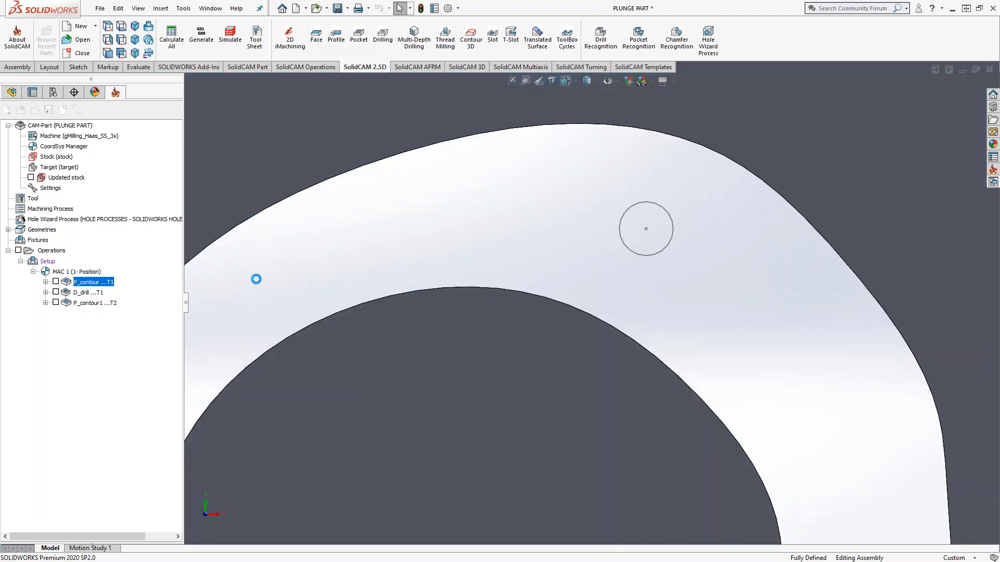
{"action": "left_click", "coordinate": [116, 176]}
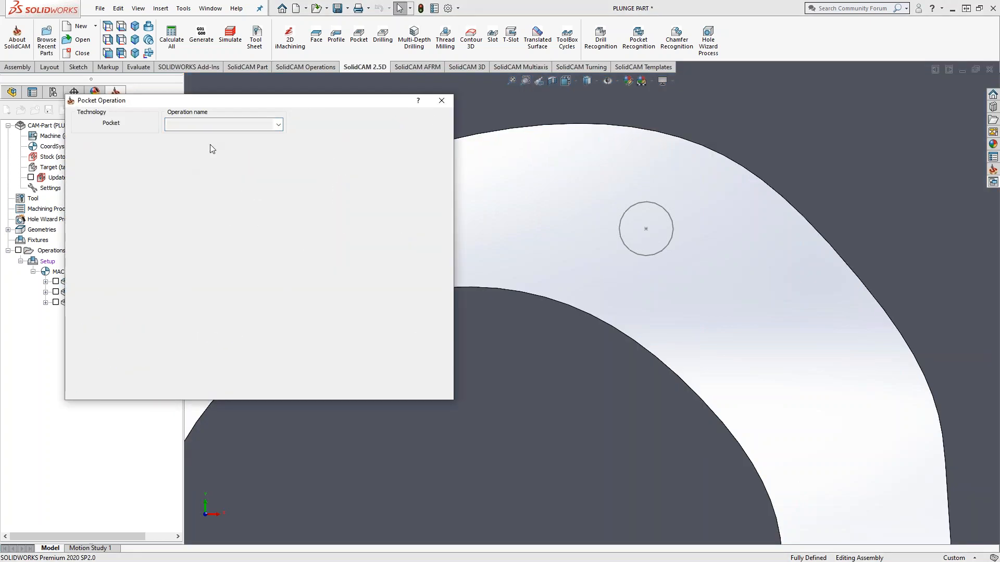
{"action": "left_click", "coordinate": [212, 145]}
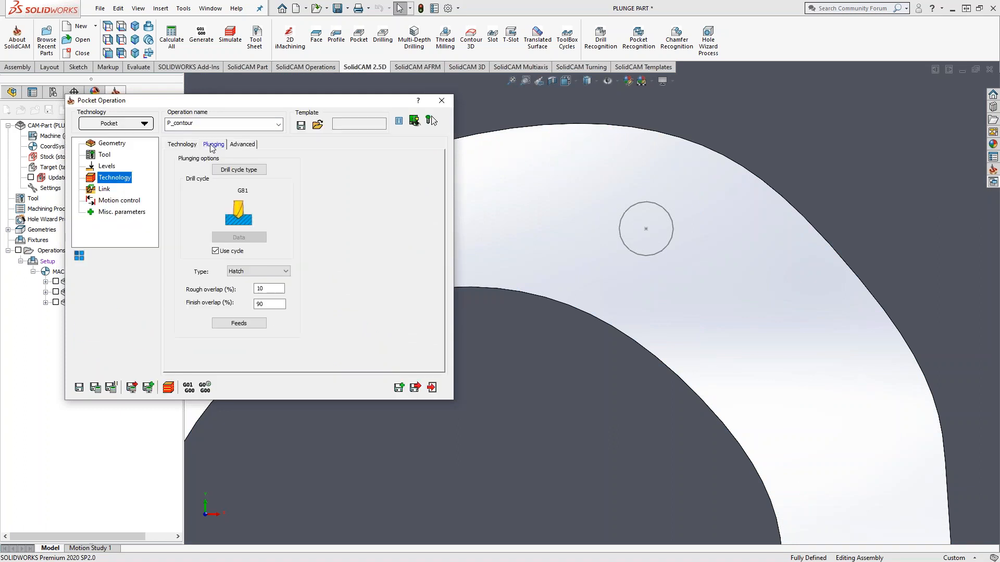
- Try to save and calculate P_contour with a rough overlap of 0%
{"action": "double_click", "coordinate": [272, 290]}
{"action": "type", "text": "0"}
{"action": "left_click", "coordinate": [95, 388]}
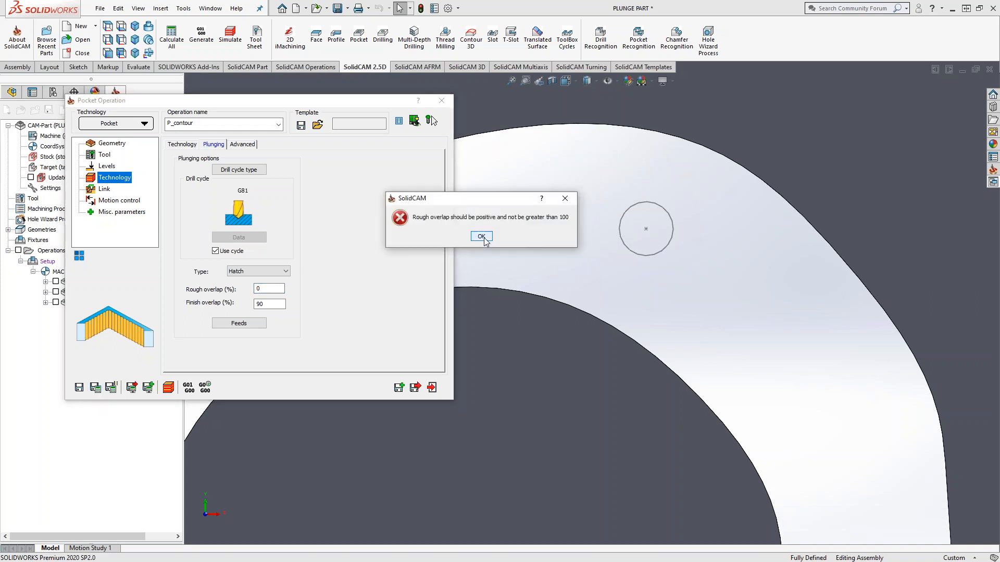
{"action": "left_click", "coordinate": [480, 234]}
- Set the rough overlap of P_contour to .00000001%, save and calculate the operation, and close it
{"action": "left_click_drag", "start_coordinate": [269, 289], "coordinate": [224, 293]}
{"action": "type", "text": "00000001"}
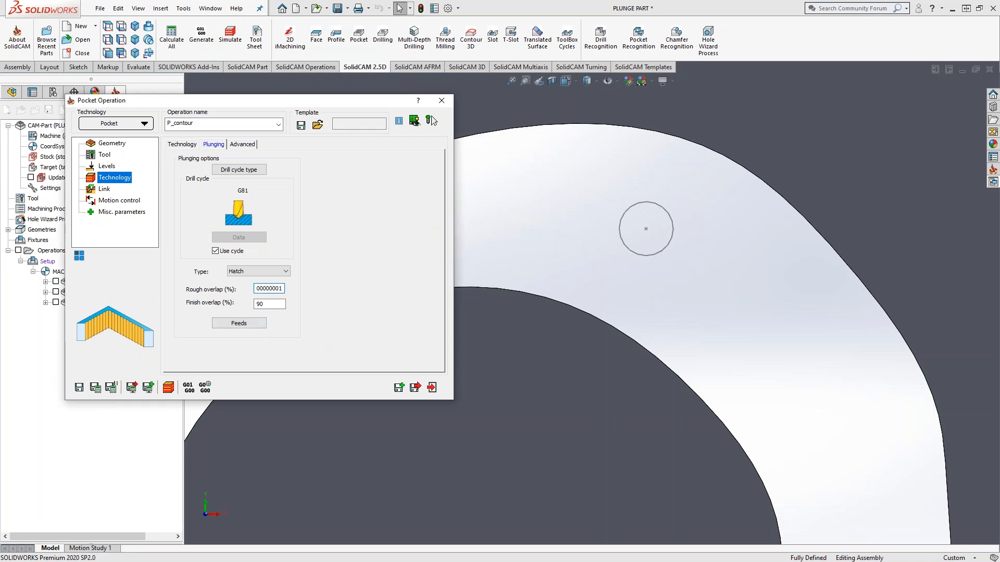
{"action": "left_click", "coordinate": [95, 388]}
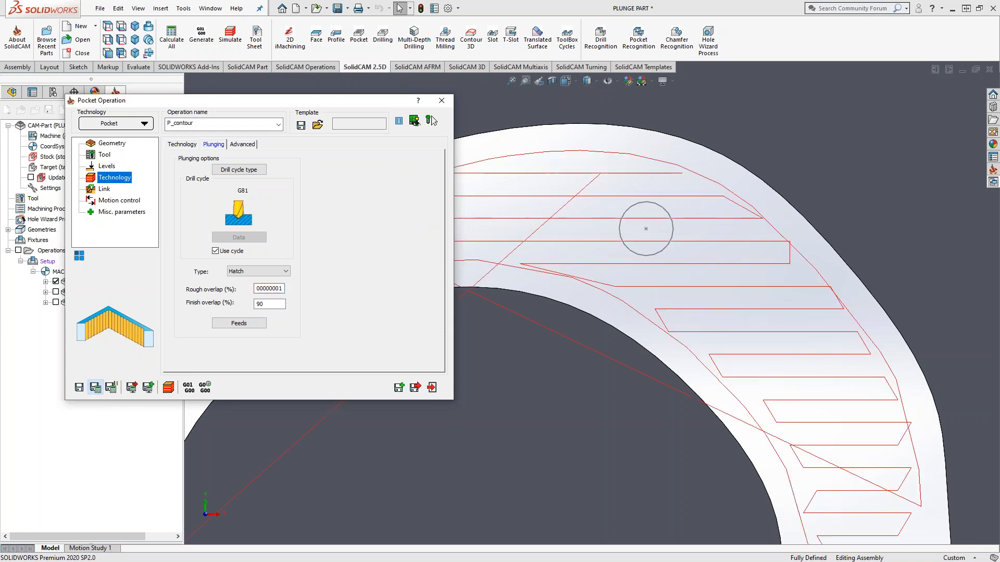
{"action": "left_click", "coordinate": [263, 288]}
{"action": "key", "text": "Left"}
{"action": "key", "text": "Left"}
{"action": "key", "text": "Left"}
{"action": "left_click", "coordinate": [431, 388]}
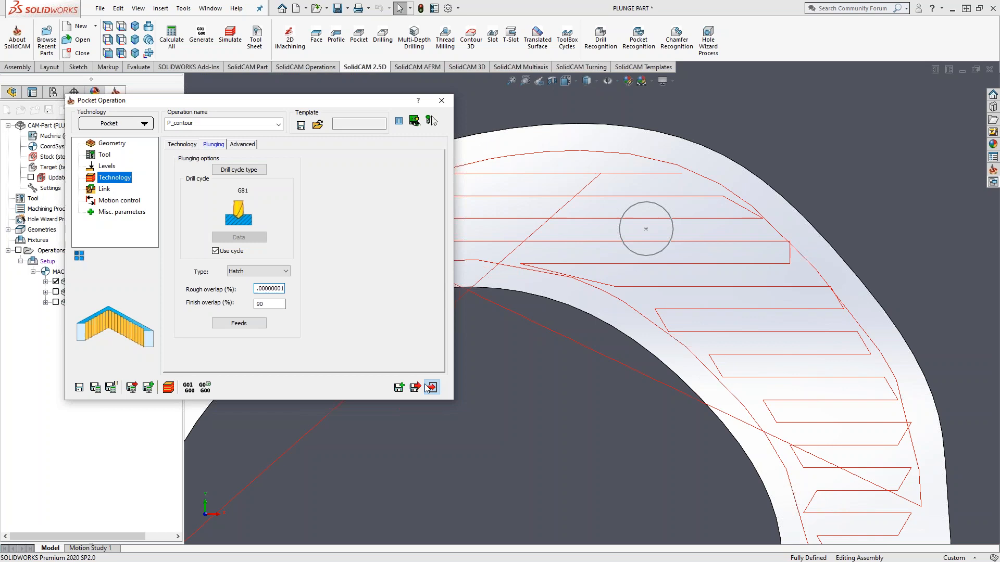
- Simulate P_contour in SolidVerify, examine the plunged area on the stock, and exit the simulation
{"action": "right_click", "coordinate": [92, 284]}
{"action": "left_click", "coordinate": [156, 198]}
{"action": "left_click", "coordinate": [254, 339]}
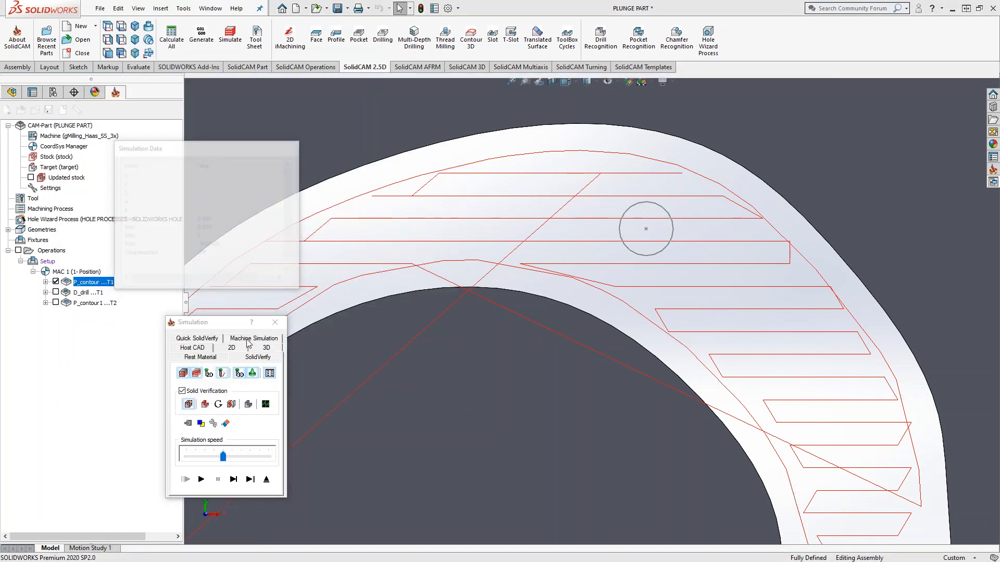
{"action": "left_click", "coordinate": [202, 478]}
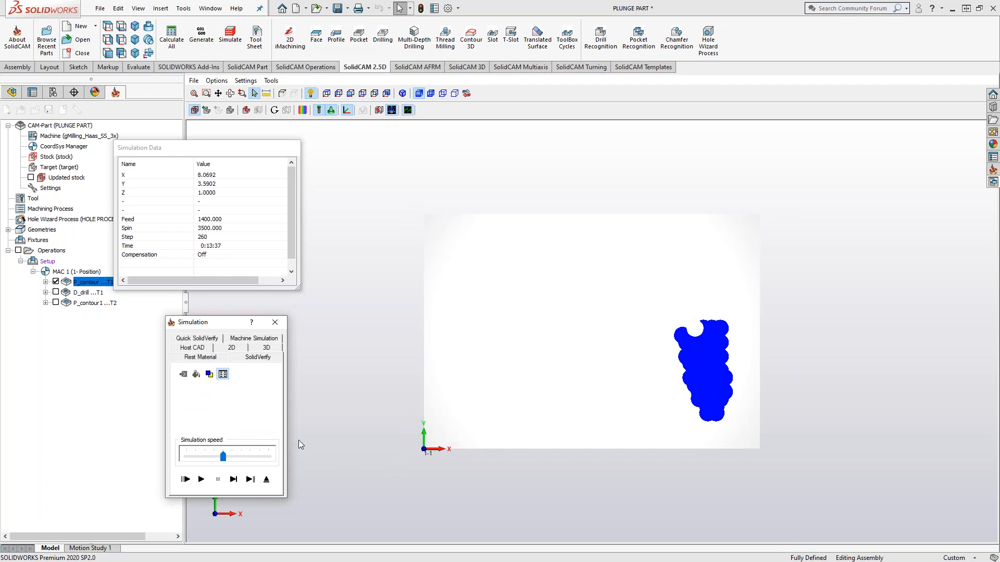
{"action": "scroll", "coordinate": [680, 345], "scroll_direction": "up", "scroll_amount": 2}
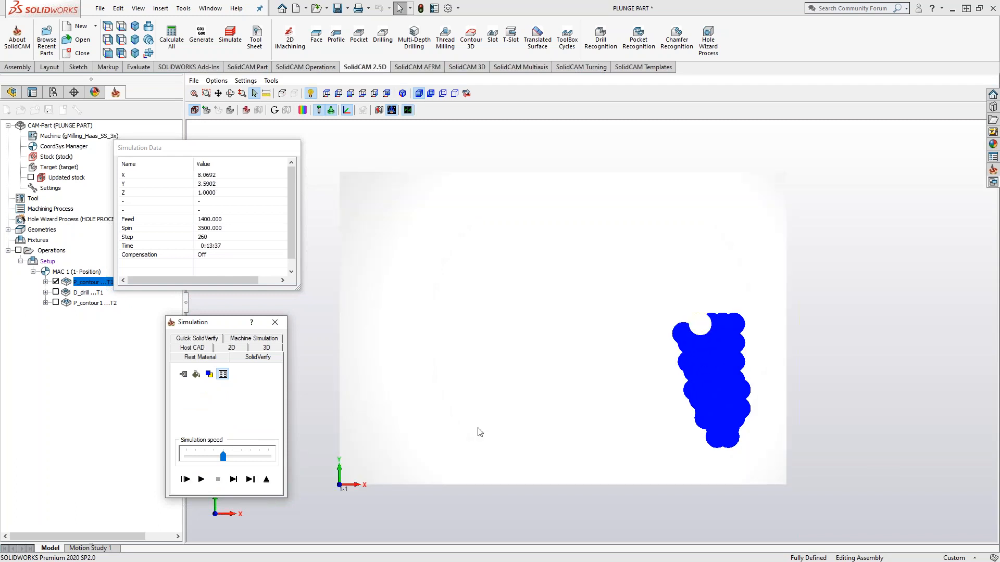
{"action": "left_click", "coordinate": [266, 479]}
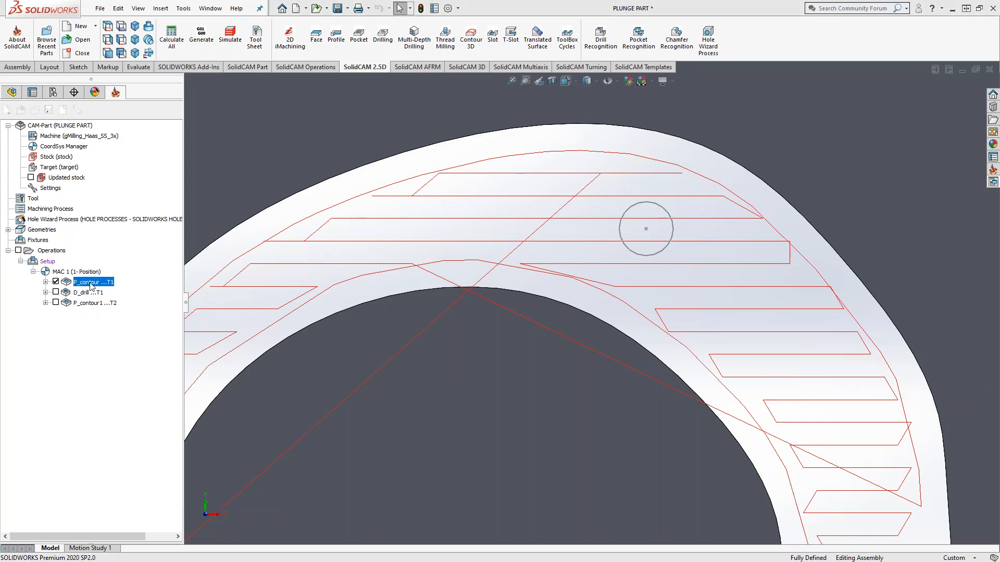
- Reopen P_contour, set its finish overlap to 0.00000001%, and save and calculate the operation
{"action": "double_click", "coordinate": [90, 282]}
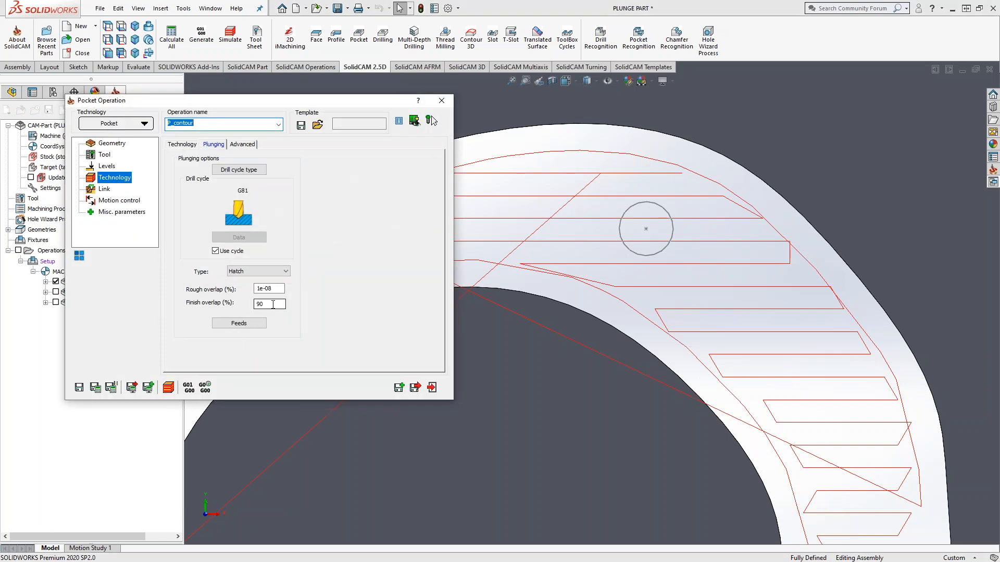
{"action": "type", "text": "0.000"}
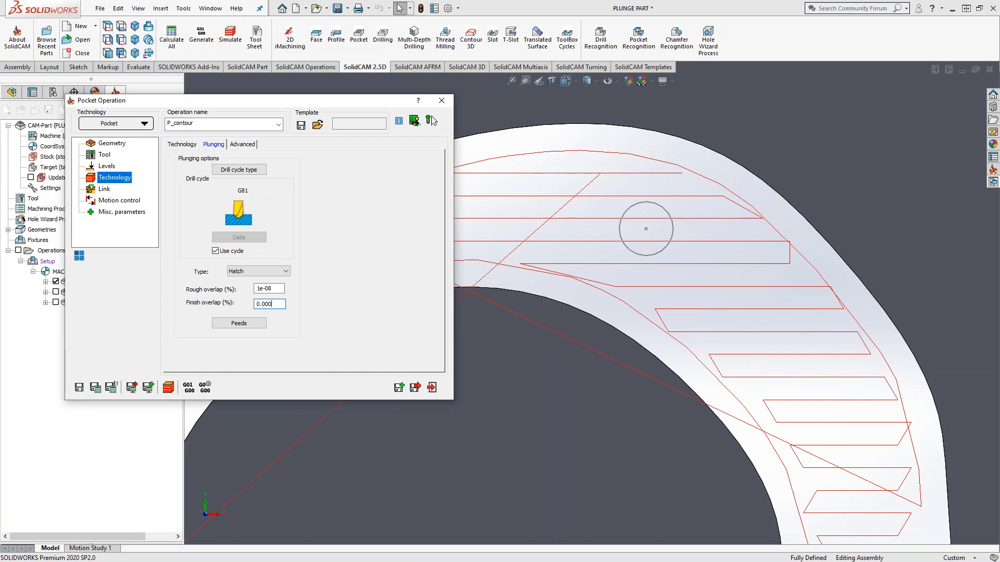
{"action": "type", "text": "00001"}
{"action": "left_click", "coordinate": [95, 387]}
- Play the Host CAD simulation of P_contour at the highest speed with the tool holder hidden
{"action": "left_click", "coordinate": [168, 388]}
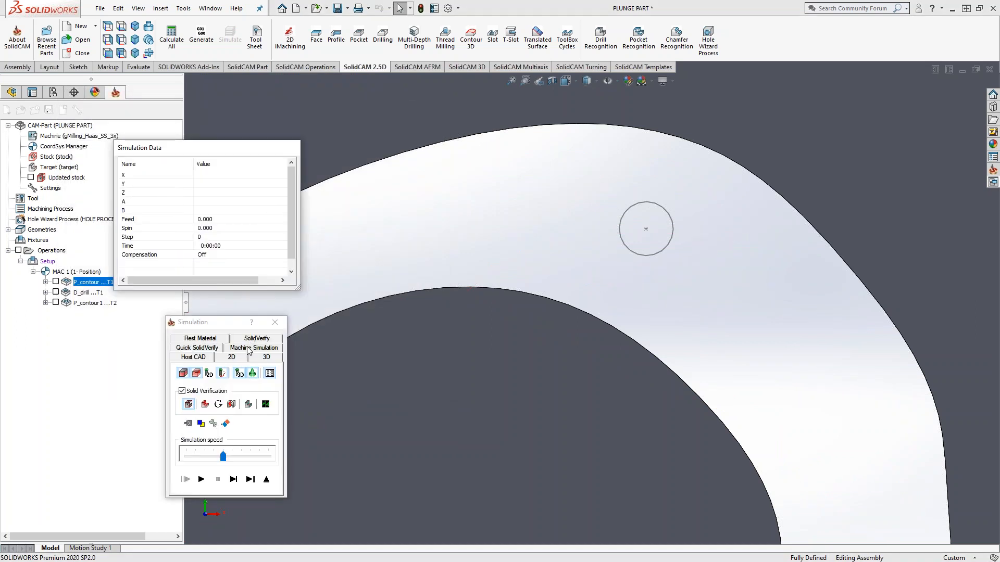
{"action": "left_click_drag", "start_coordinate": [223, 456], "coordinate": [269, 457]}
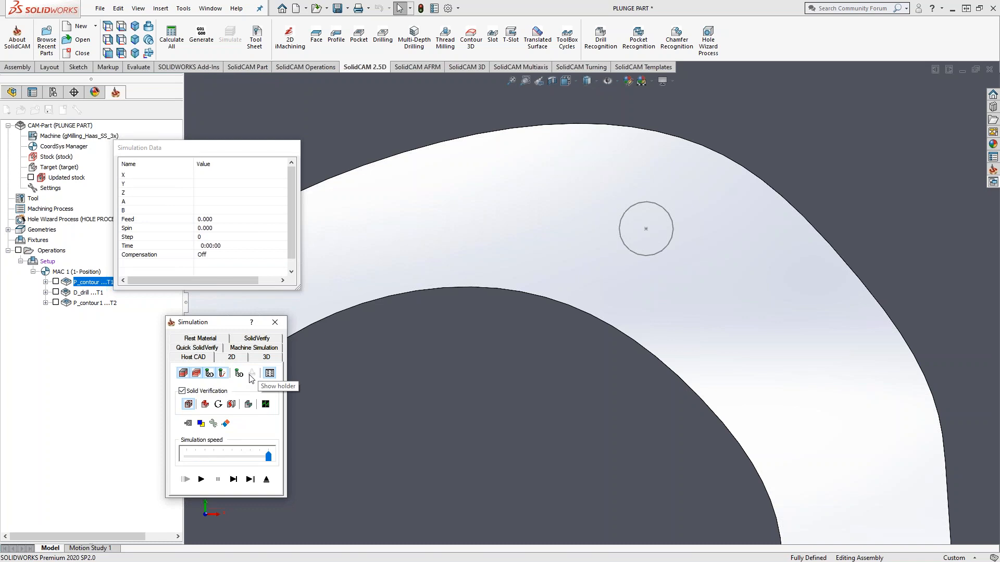
{"action": "left_click", "coordinate": [202, 481]}
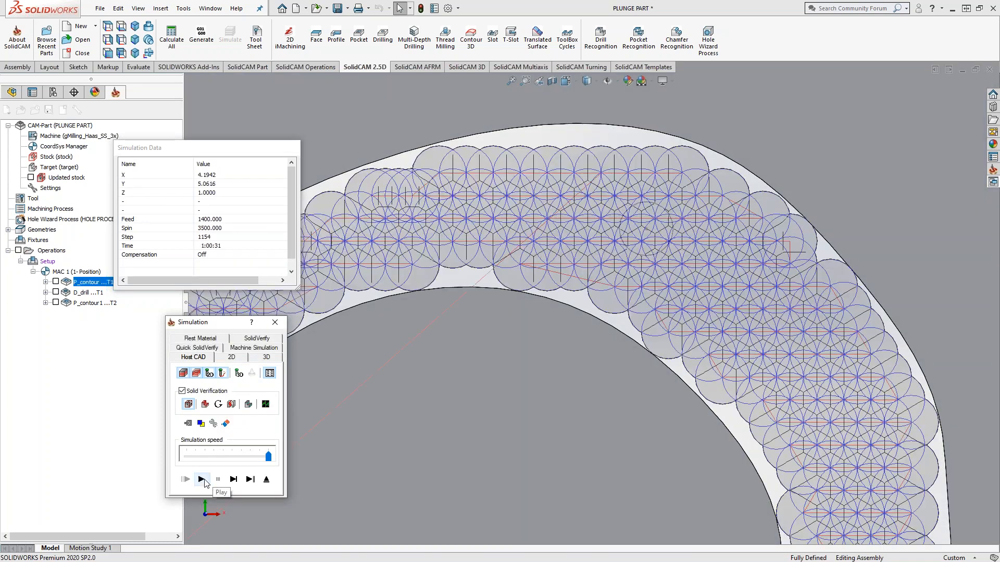
- Reduce the simulation speed to the minimum, step through the first plunges of P_contour one by one, and exit the simulation
{"action": "left_click_drag", "start_coordinate": [268, 457], "coordinate": [187, 456]}
{"action": "left_click", "coordinate": [234, 479]}
{"action": "left_click", "coordinate": [234, 478]}
{"action": "left_click", "coordinate": [234, 479]}
{"action": "left_click", "coordinate": [234, 479]}
{"action": "left_click", "coordinate": [234, 479]}
{"action": "left_click", "coordinate": [234, 478]}
{"action": "scroll", "coordinate": [542, 467], "scroll_direction": "down", "scroll_amount": 5}
{"action": "scroll", "coordinate": [671, 467], "scroll_direction": "up", "scroll_amount": 6}
{"action": "scroll", "coordinate": [670, 466], "scroll_direction": "up", "scroll_amount": 5}
{"action": "scroll", "coordinate": [714, 413], "scroll_direction": "down", "scroll_amount": 5}
{"action": "left_click", "coordinate": [234, 479]}
{"action": "left_click", "coordinate": [233, 479]}
{"action": "left_click", "coordinate": [233, 479]}
{"action": "left_click", "coordinate": [234, 479]}
{"action": "left_click", "coordinate": [234, 479]}
{"action": "left_click", "coordinate": [234, 479]}
{"action": "left_click", "coordinate": [234, 479]}
{"action": "left_click", "coordinate": [234, 479]}
{"action": "left_click", "coordinate": [233, 479]}
{"action": "left_click", "coordinate": [234, 479]}
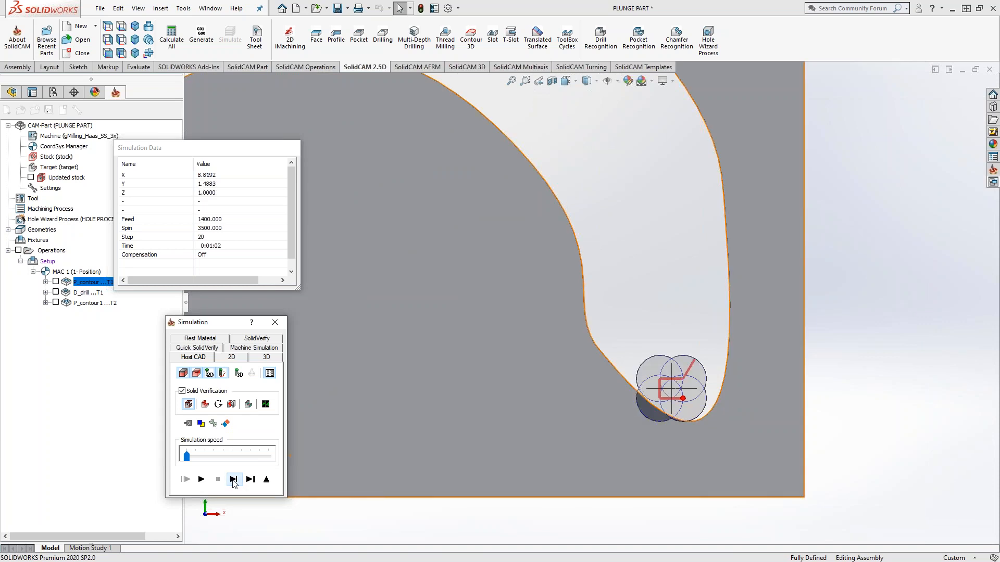
{"action": "left_click", "coordinate": [267, 479]}
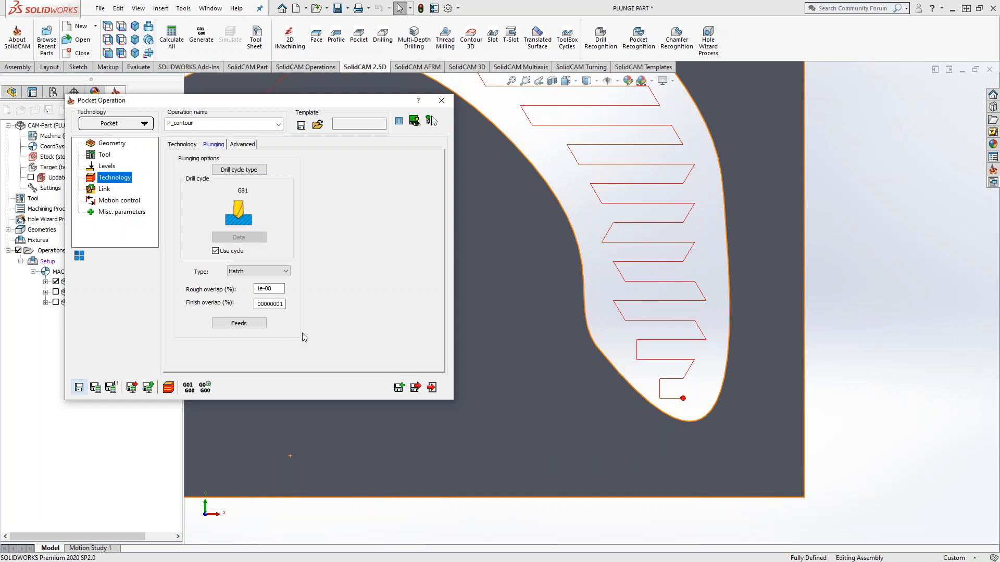
- Review the plunging pattern's technology settings and variable feeds in P_contour without changing them
{"action": "left_click", "coordinate": [180, 142]}
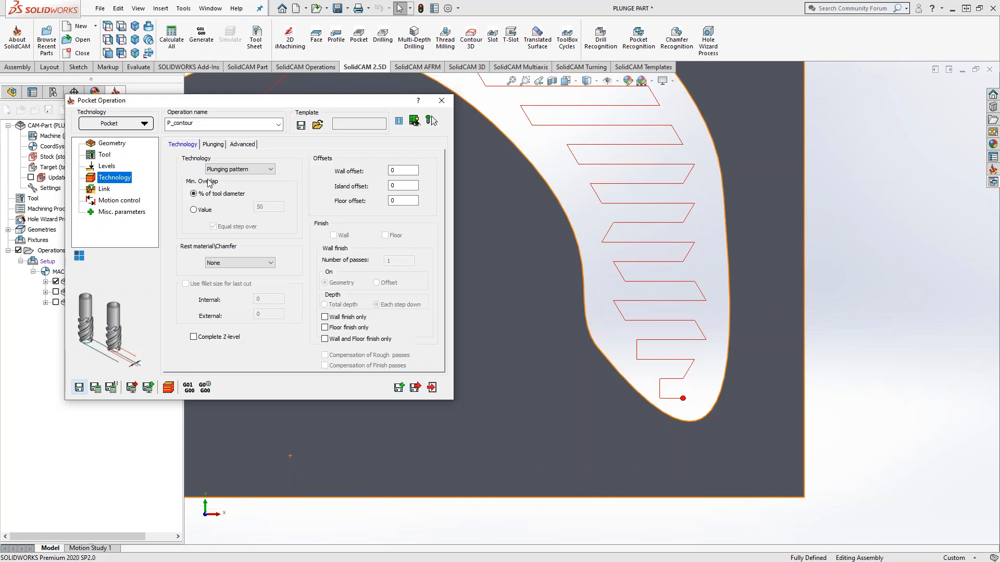
{"action": "left_click", "coordinate": [214, 145]}
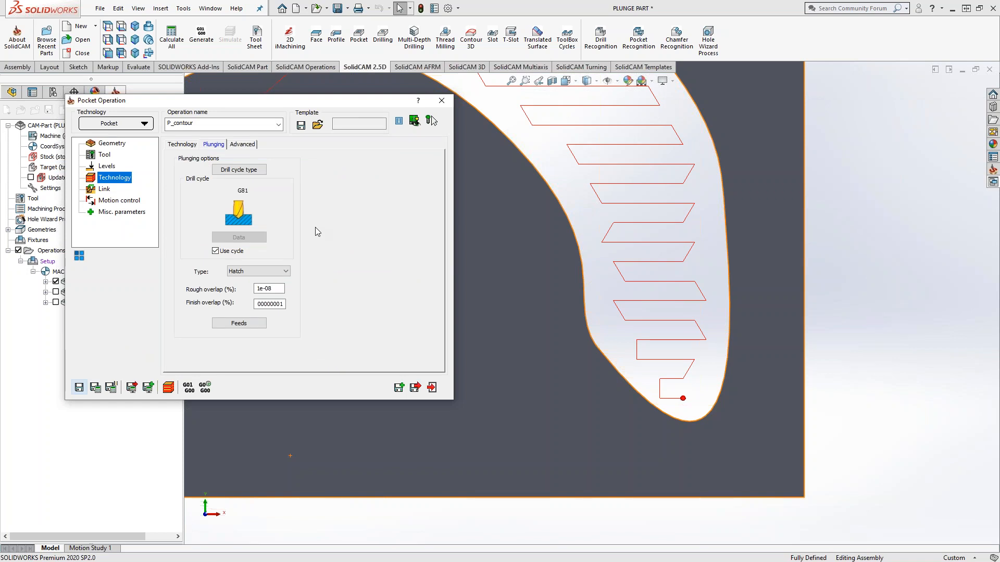
{"action": "left_click", "coordinate": [247, 324]}
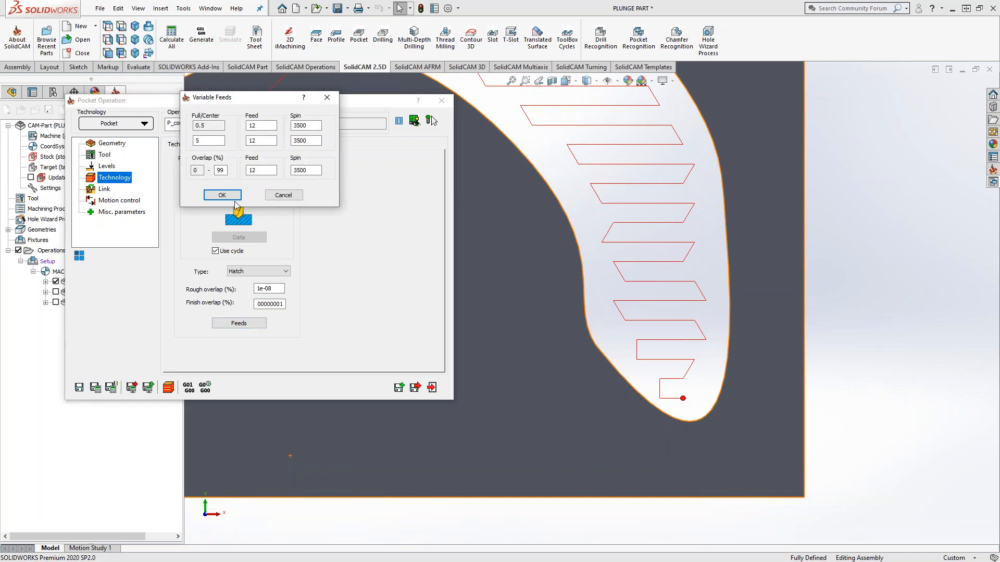
{"action": "left_click", "coordinate": [283, 195]}
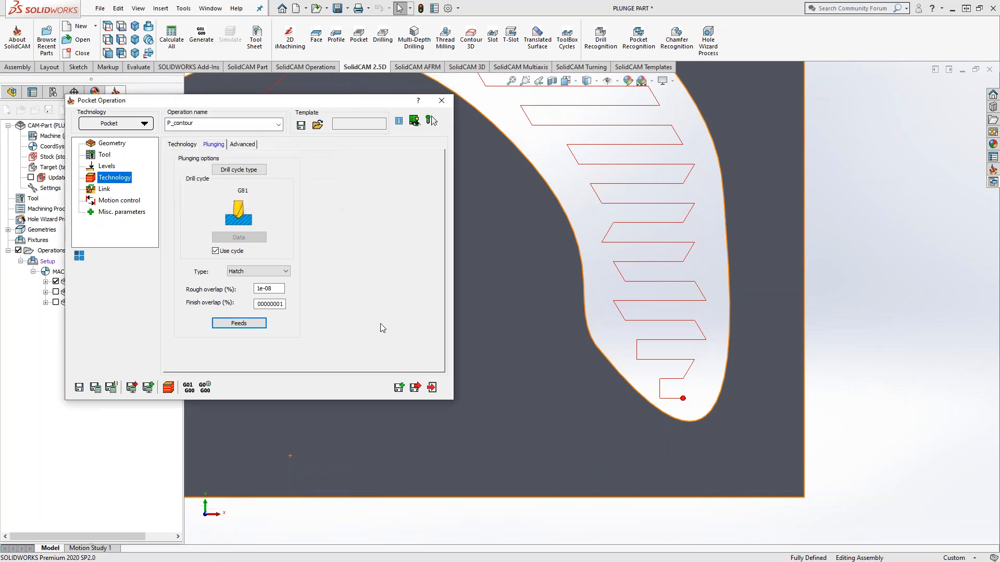
- Set the plunging type of P_contour to Follow the Stock, save and calculate the operation, and examine the tool path
{"action": "left_click", "coordinate": [284, 271]}
{"action": "left_click", "coordinate": [267, 288]}
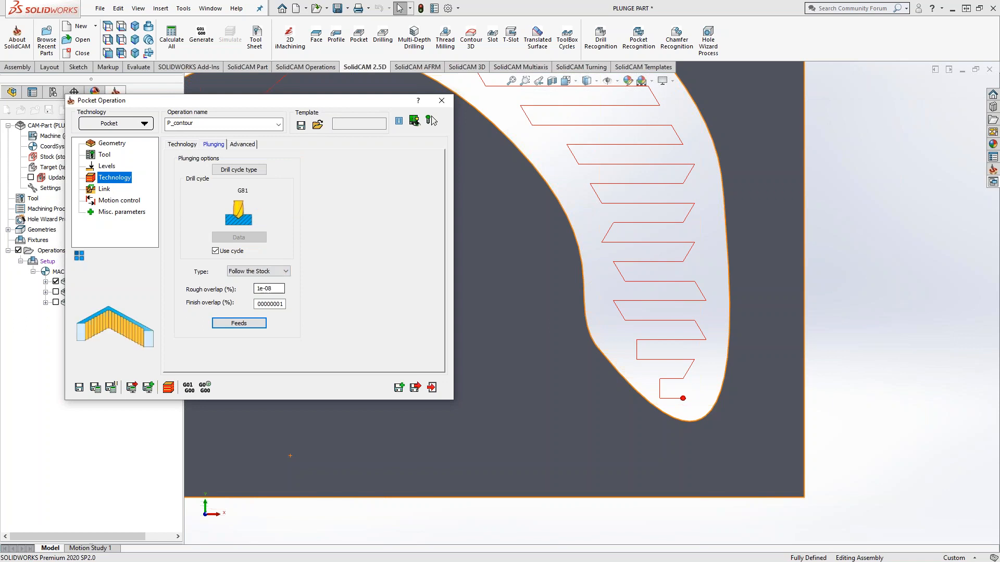
{"action": "left_click", "coordinate": [95, 387]}
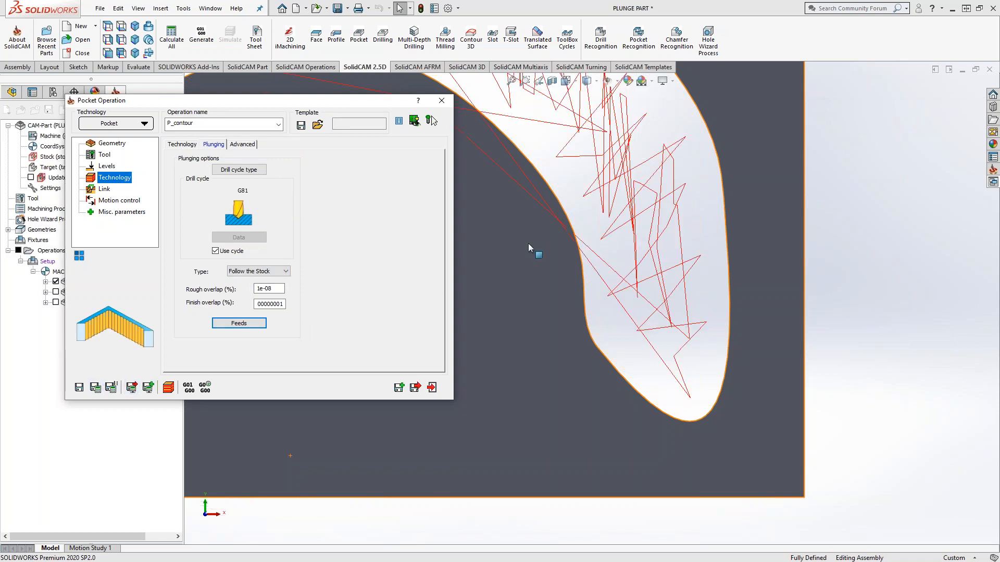
{"action": "scroll", "coordinate": [584, 245], "scroll_direction": "up", "scroll_amount": 5}
{"action": "scroll", "coordinate": [589, 237], "scroll_direction": "down", "scroll_amount": 2}
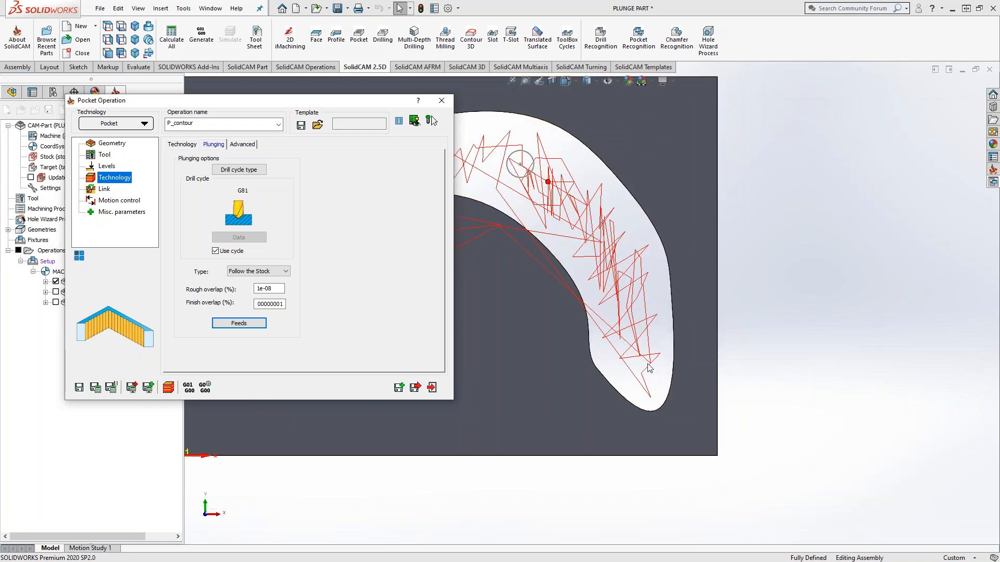
{"action": "scroll", "coordinate": [624, 367], "scroll_direction": "down", "scroll_amount": 1}
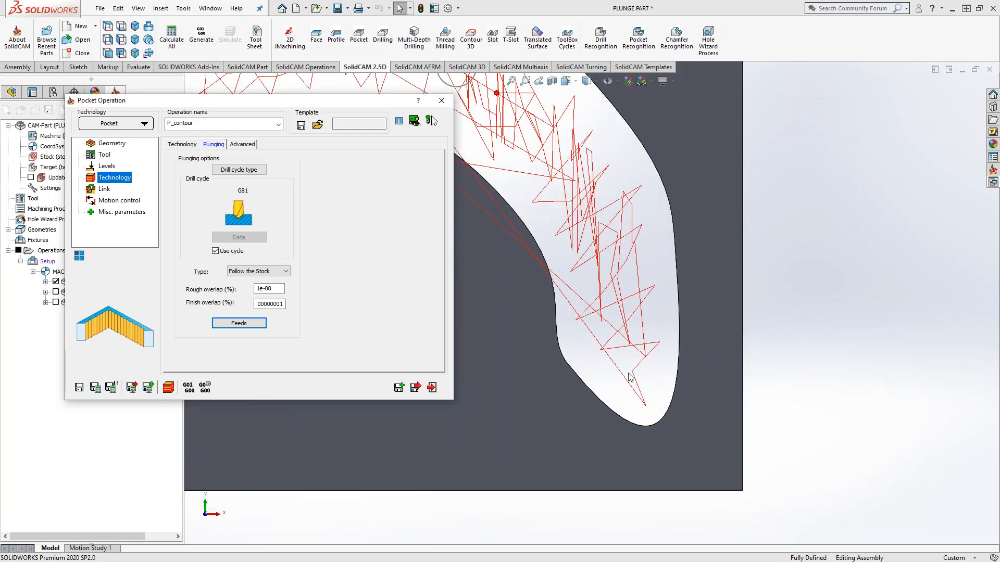
- Play the Host CAD simulation of P_contour with the Follow the Stock plunging, pause it partway through the plunges, and exit the simulation
{"action": "left_click", "coordinate": [168, 386]}
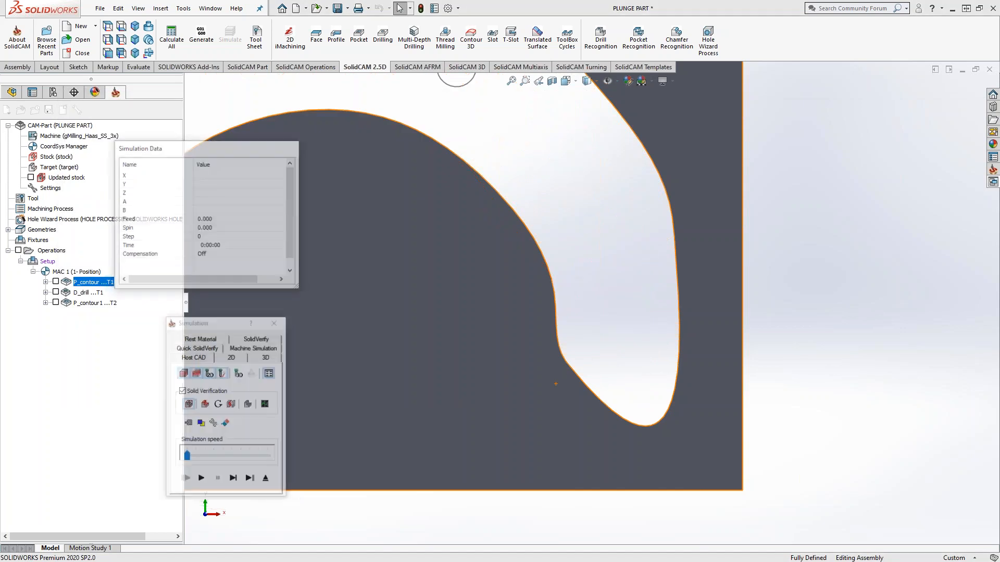
{"action": "left_click", "coordinate": [202, 480]}
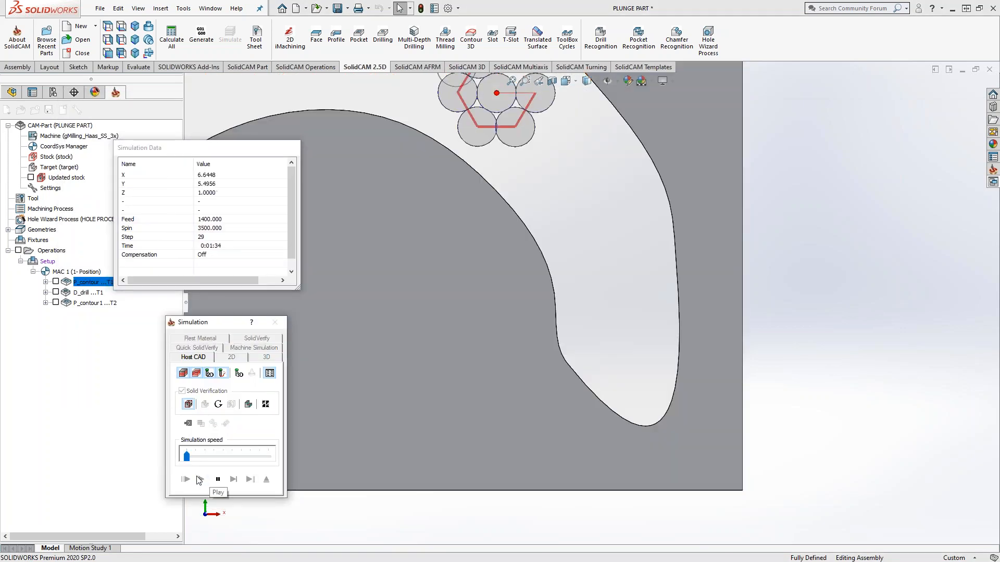
{"action": "scroll", "coordinate": [507, 174], "scroll_direction": "up", "scroll_amount": 1}
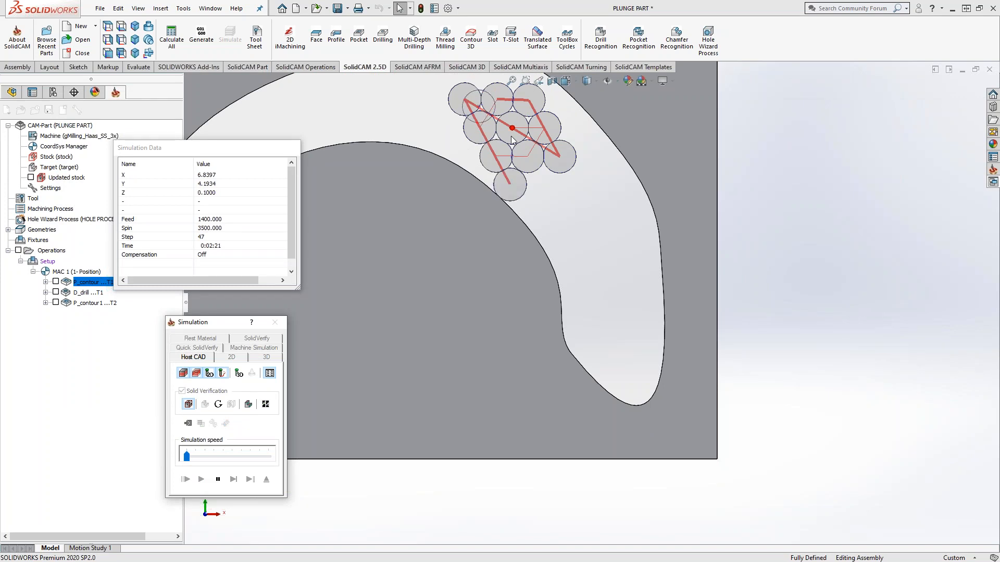
{"action": "scroll", "coordinate": [516, 162], "scroll_direction": "down", "scroll_amount": 2}
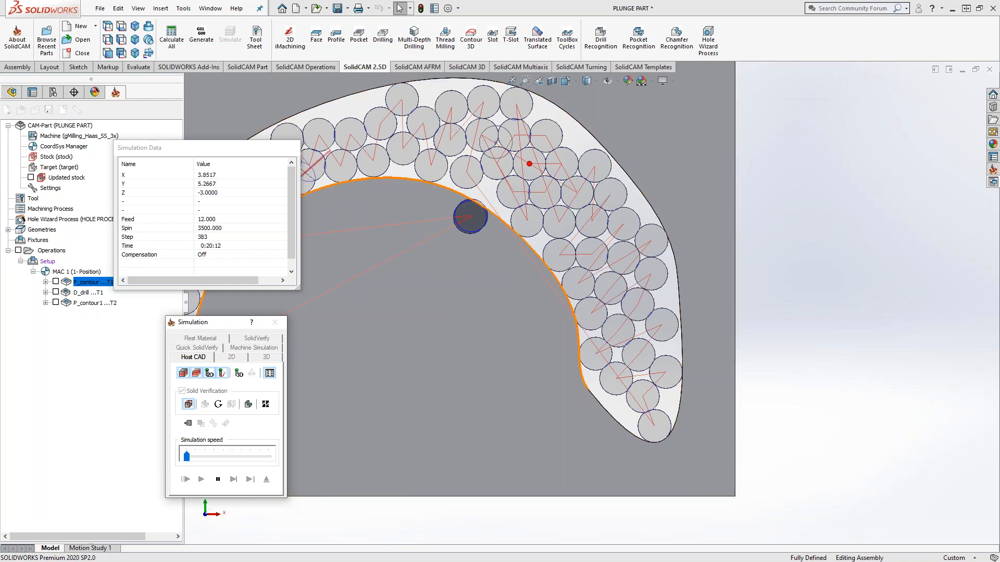
{"action": "left_click", "coordinate": [218, 479]}
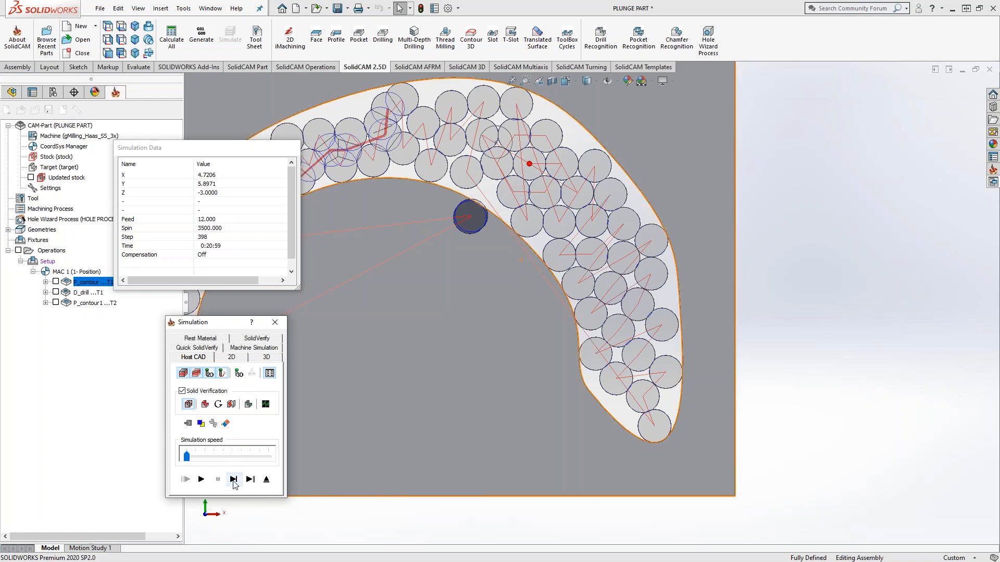
{"action": "left_click", "coordinate": [266, 480]}
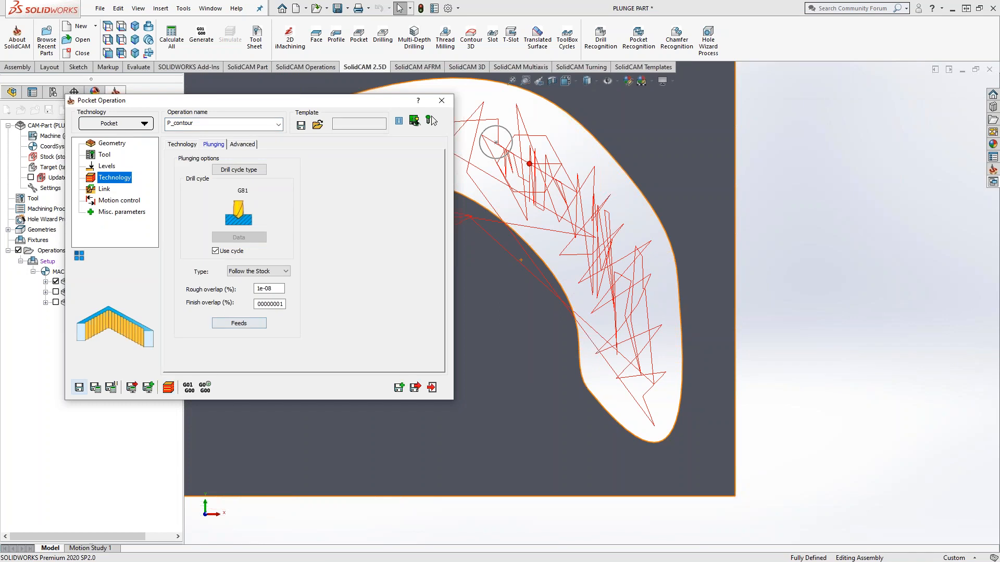
- Try to save and calculate P_contour with both the rough and finish plunging overlaps set to 0%, and dismiss the resulting message
{"action": "left_click_drag", "start_coordinate": [282, 304], "coordinate": [231, 305]}
{"action": "type", "text": "0"}
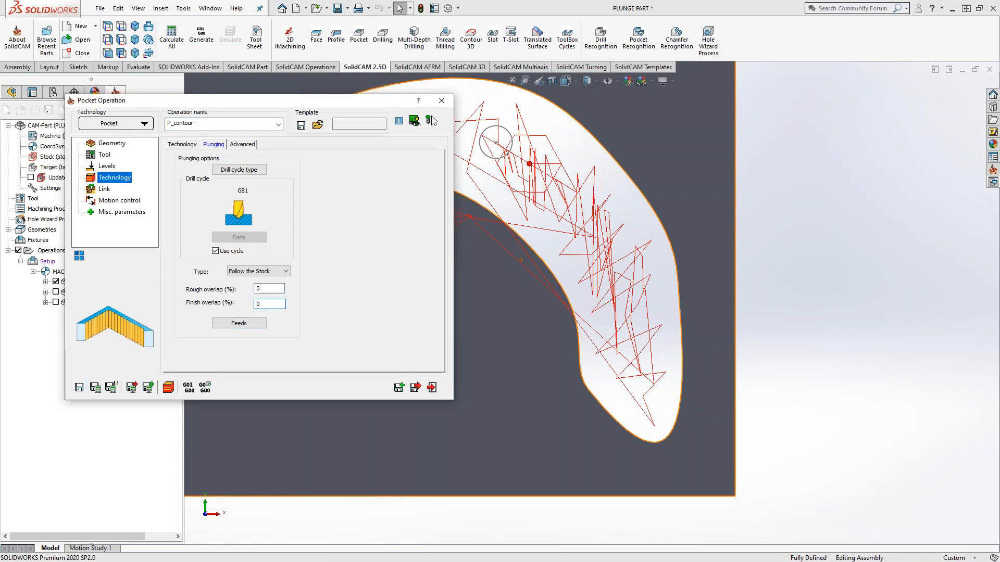
{"action": "left_click", "coordinate": [95, 388]}
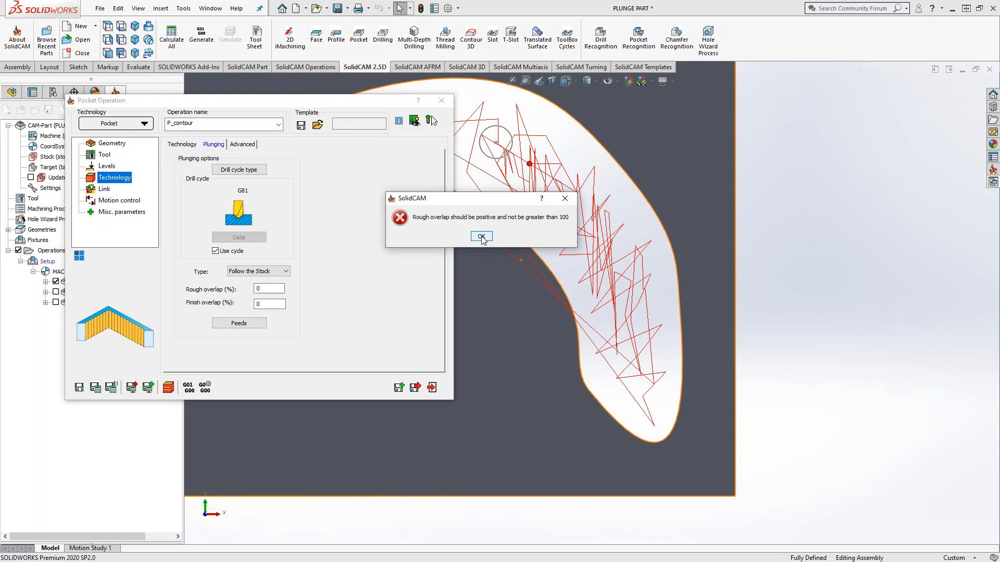
{"action": "left_click_drag", "start_coordinate": [475, 202], "coordinate": [359, 209]}
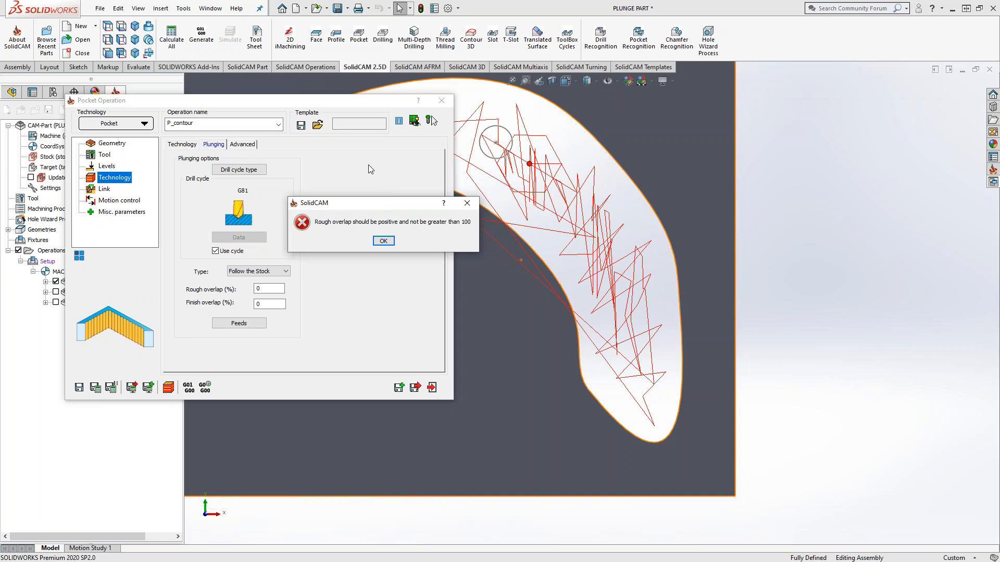
{"action": "left_click", "coordinate": [384, 241]}
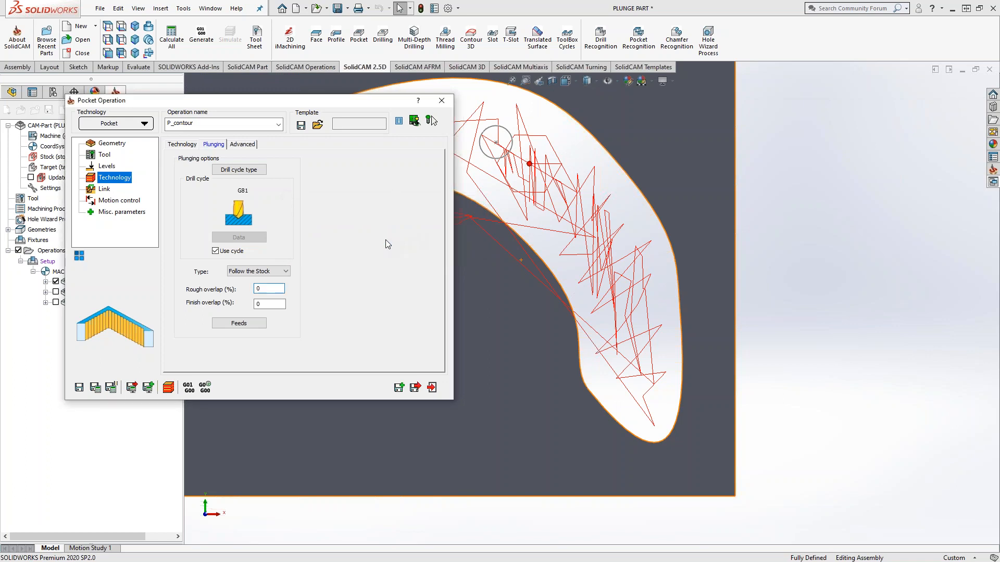
- Set both the rough and finish plunging overlaps of P_contour to .00000001%, and save and calculate the operation
{"action": "type", "text": "00000001"}
{"action": "left_click", "coordinate": [272, 303]}
{"action": "type", "text": ".0000000"}
{"action": "left_click", "coordinate": [95, 388]}
{"action": "left_click", "coordinate": [432, 121]}
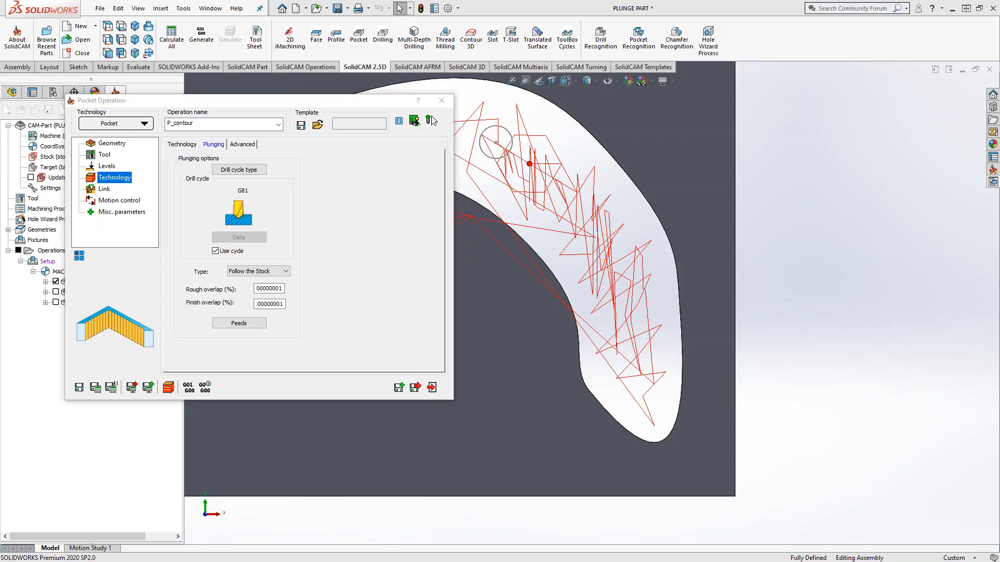